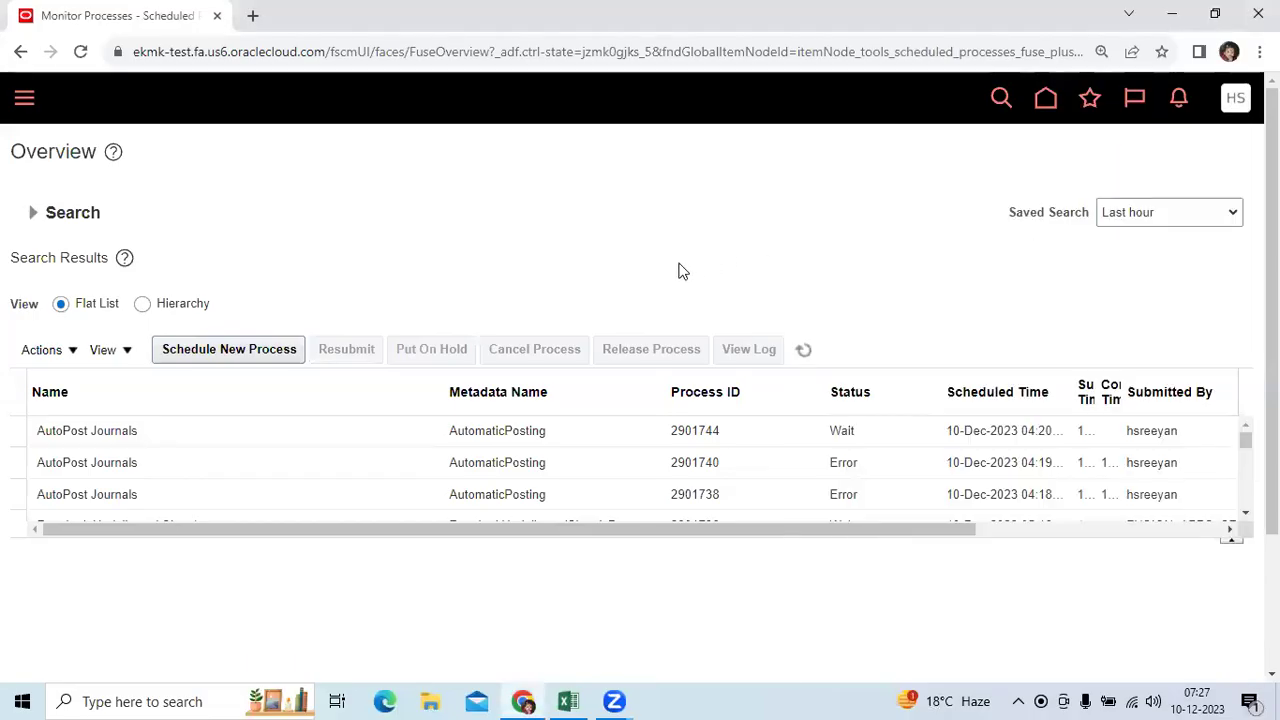
Switch to the Excel workbook and review the AP and AR period-end closure requirements in A2 and B2:B4 of Sheet20
{"action": "left_click", "coordinate": [568, 701]}
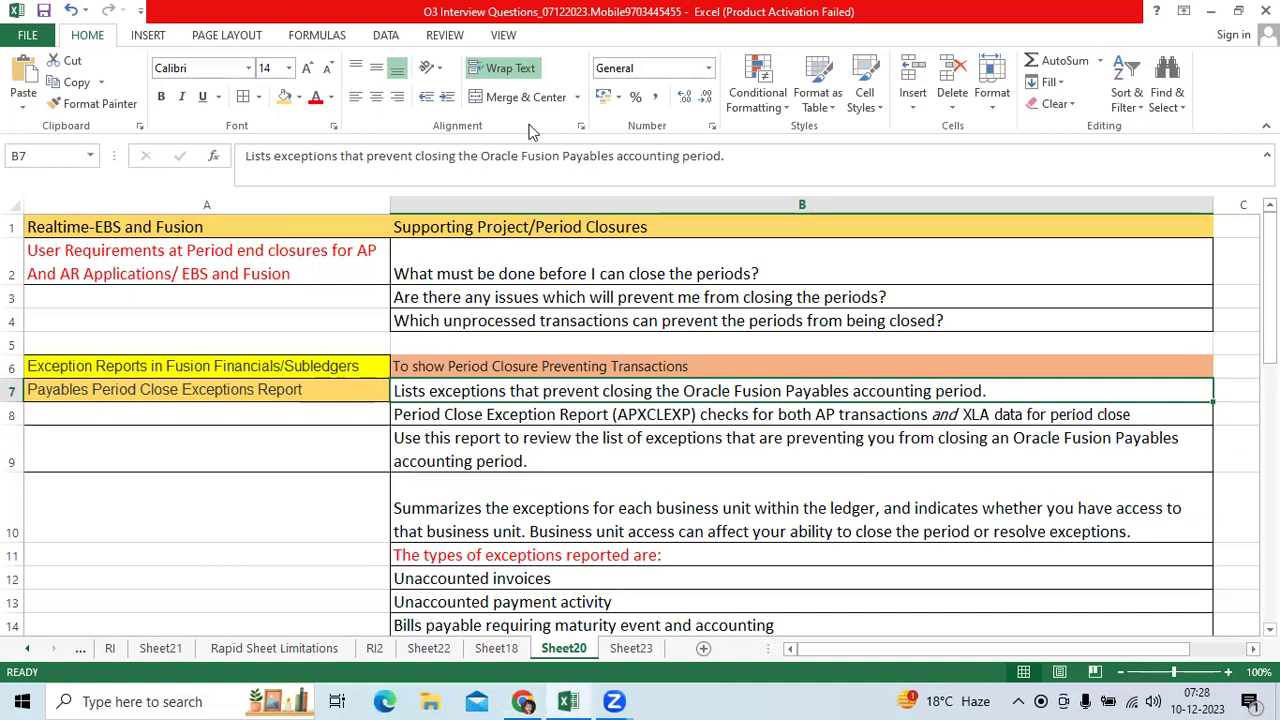
{"action": "left_click", "coordinate": [254, 294]}
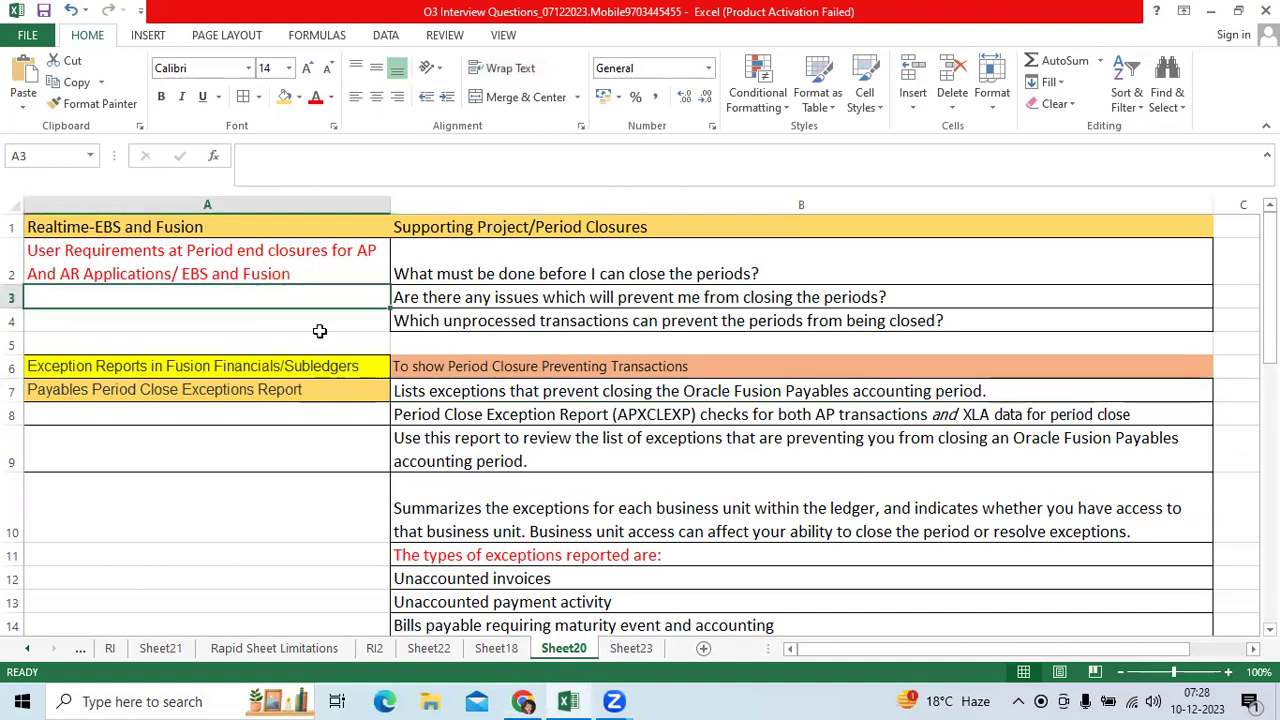
{"action": "left_click", "coordinate": [265, 271]}
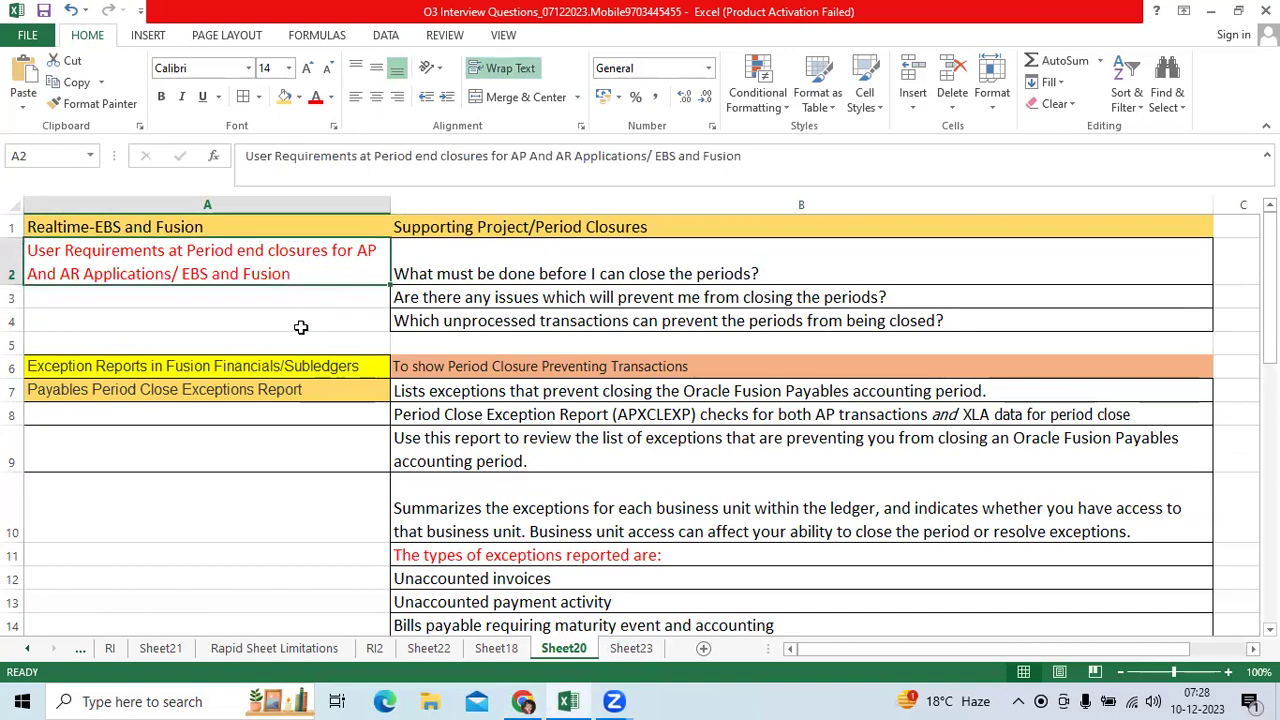
{"action": "left_click_drag", "start_coordinate": [442, 263], "coordinate": [441, 322]}
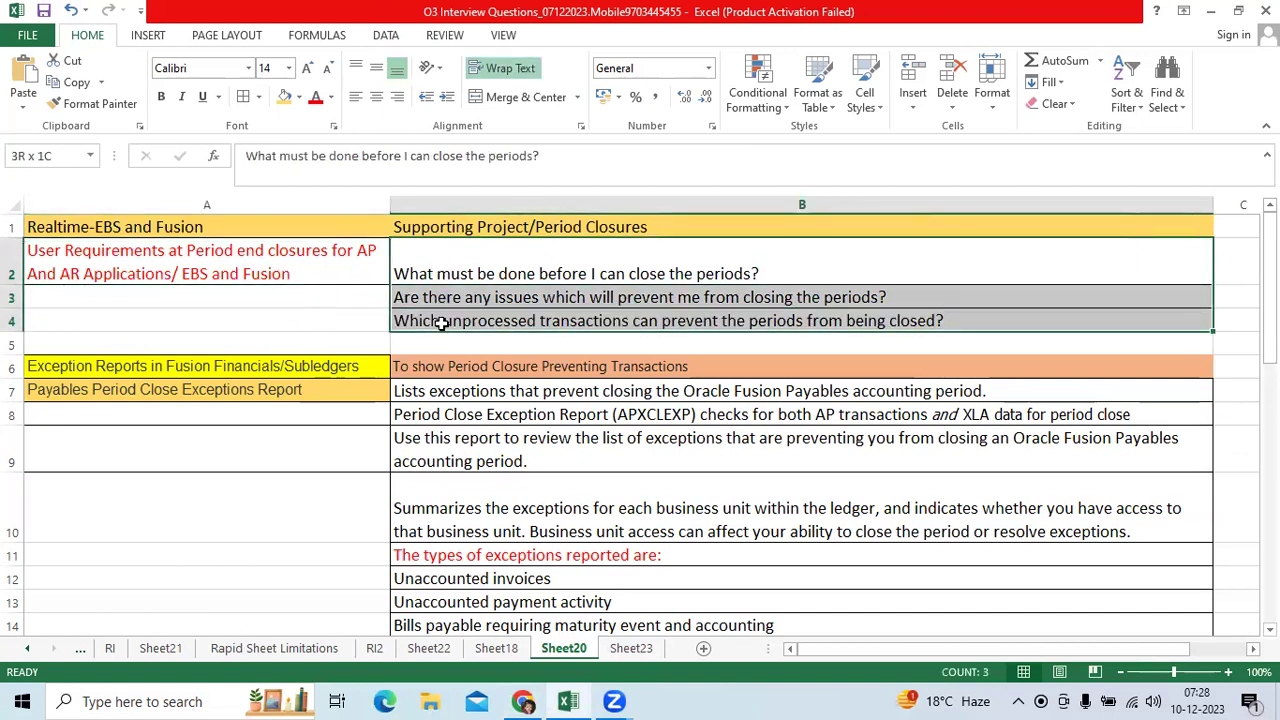
{"action": "left_click", "coordinate": [457, 277]}
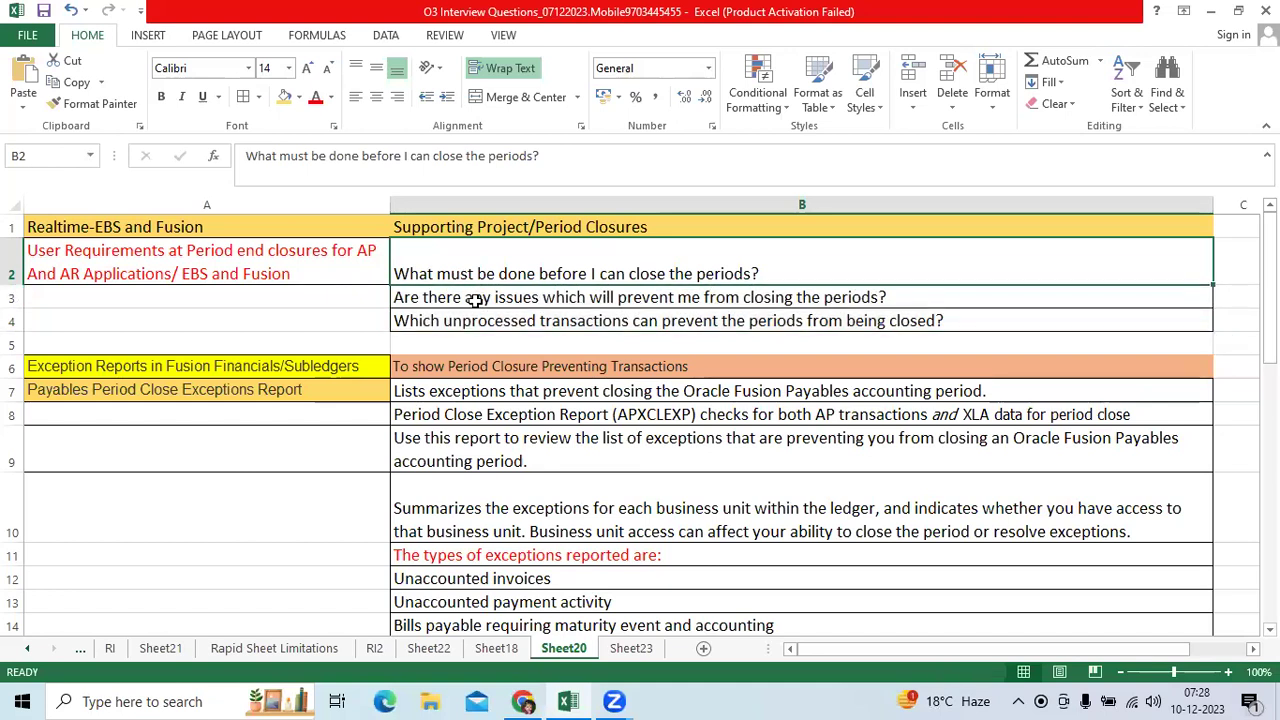
{"action": "left_click", "coordinate": [481, 300]}
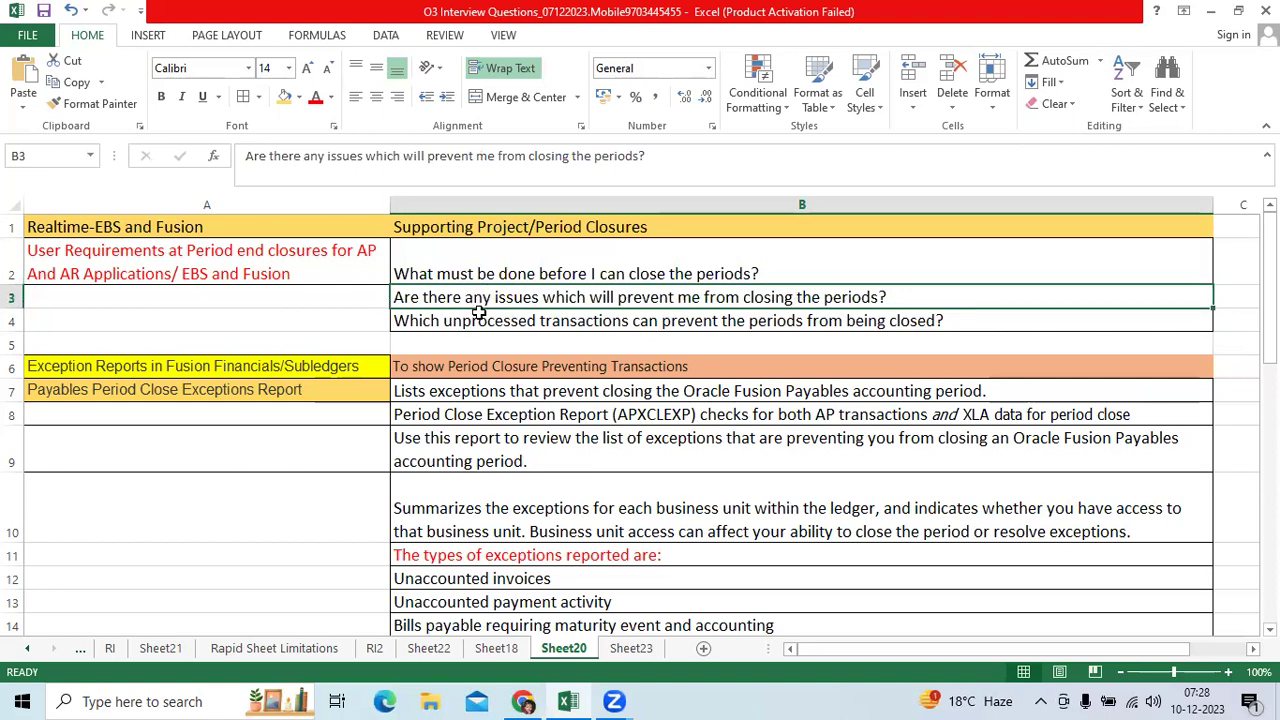
{"action": "left_click", "coordinate": [480, 322]}
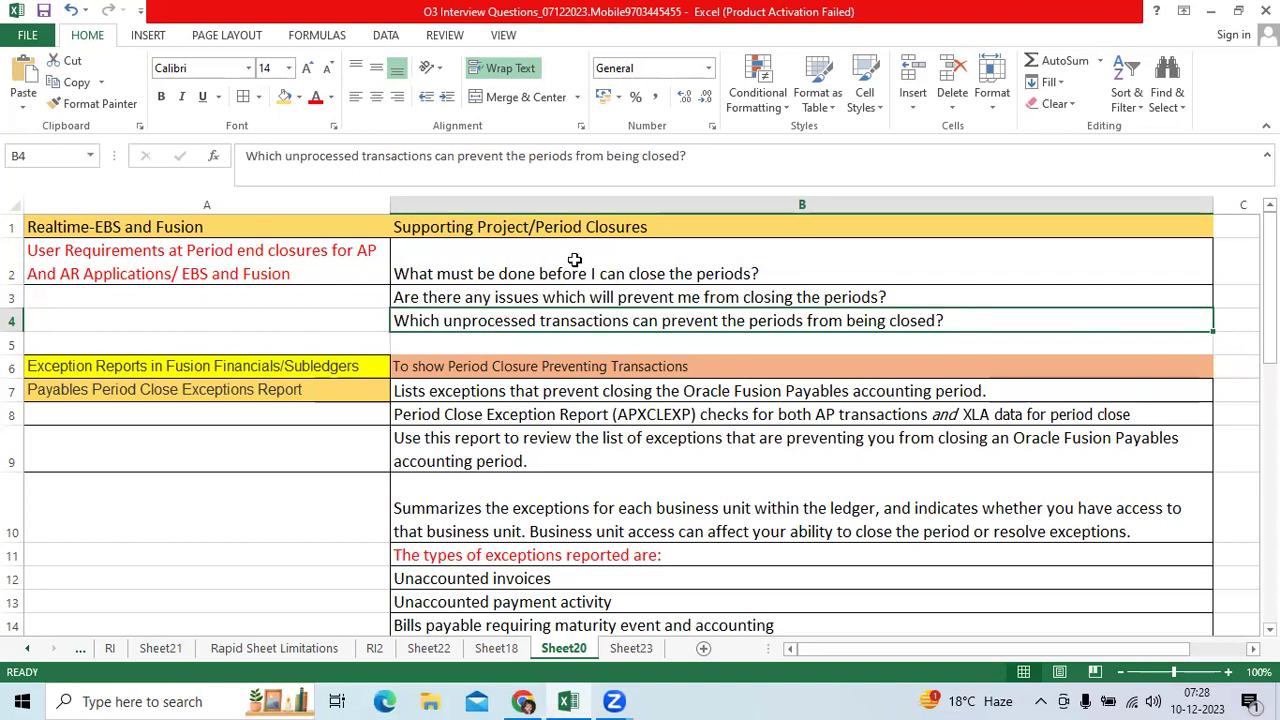
{"action": "left_click_drag", "start_coordinate": [575, 266], "coordinate": [536, 317]}
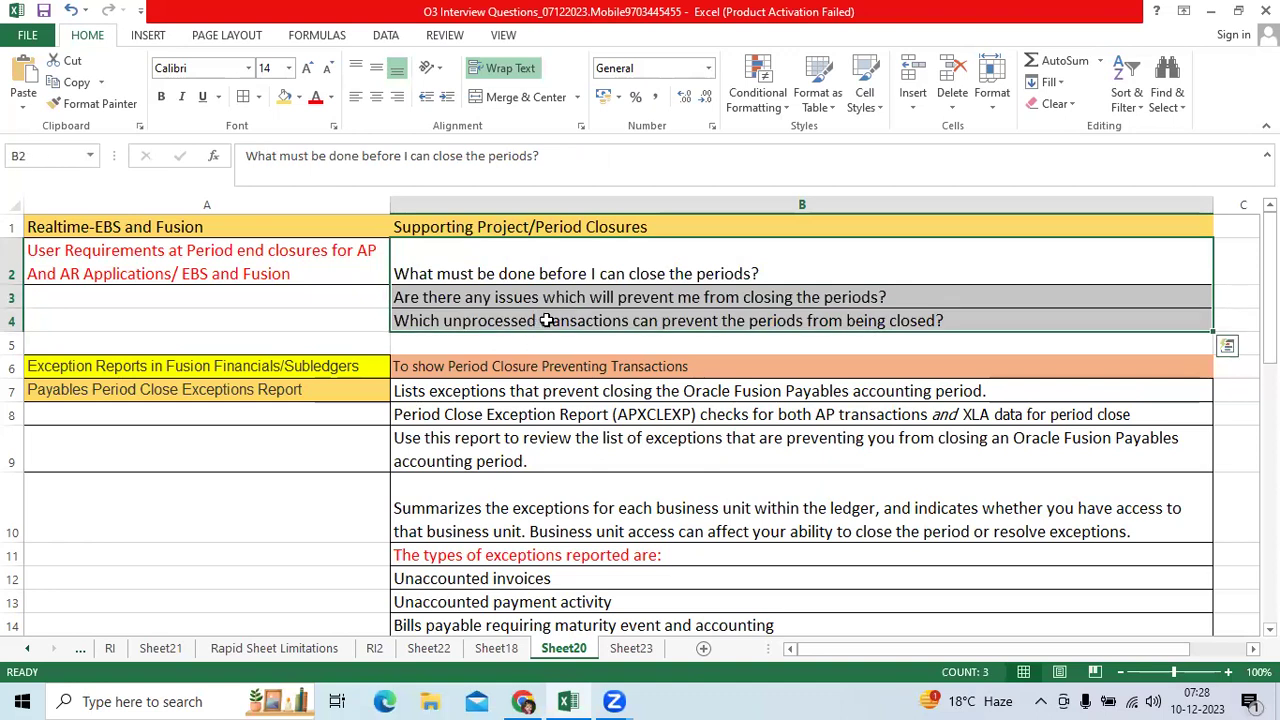
{"action": "left_click", "coordinate": [556, 319]}
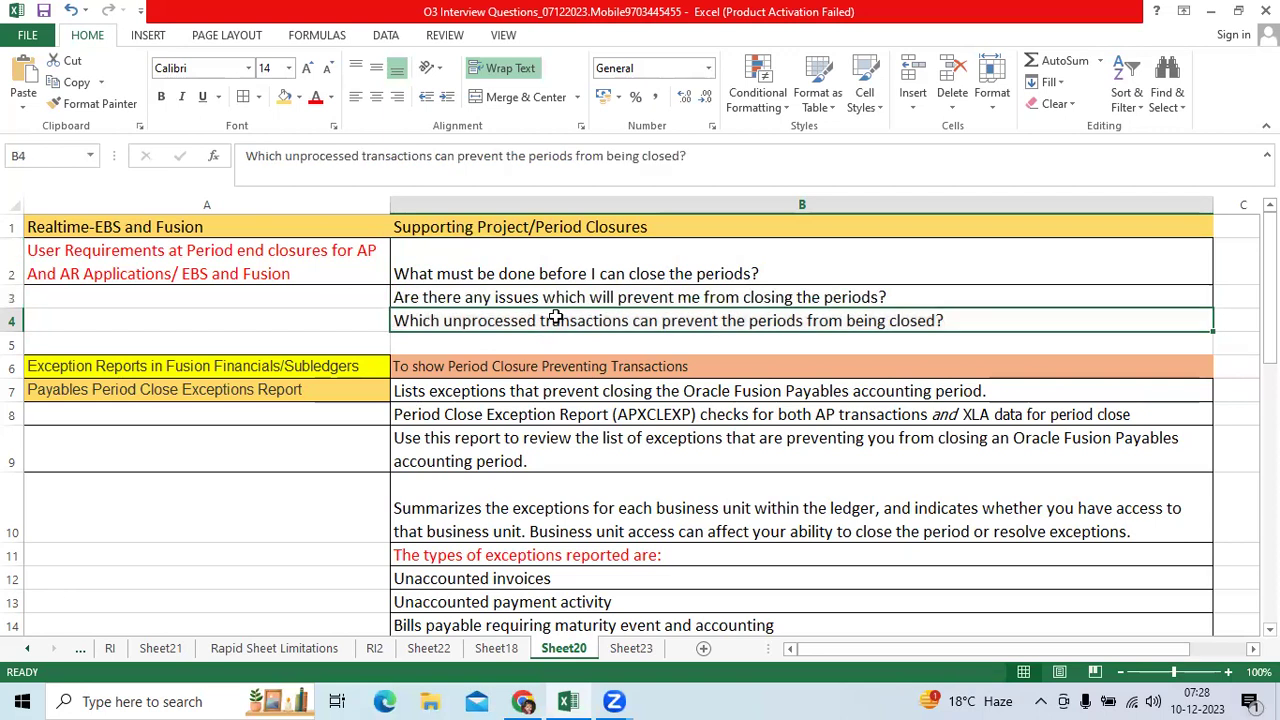
Review the Payables Period Close Exceptions Report description in rows 7 to 10, including the business unit wording
{"action": "scroll", "coordinate": [568, 298], "scroll_direction": "down", "scroll_amount": 1}
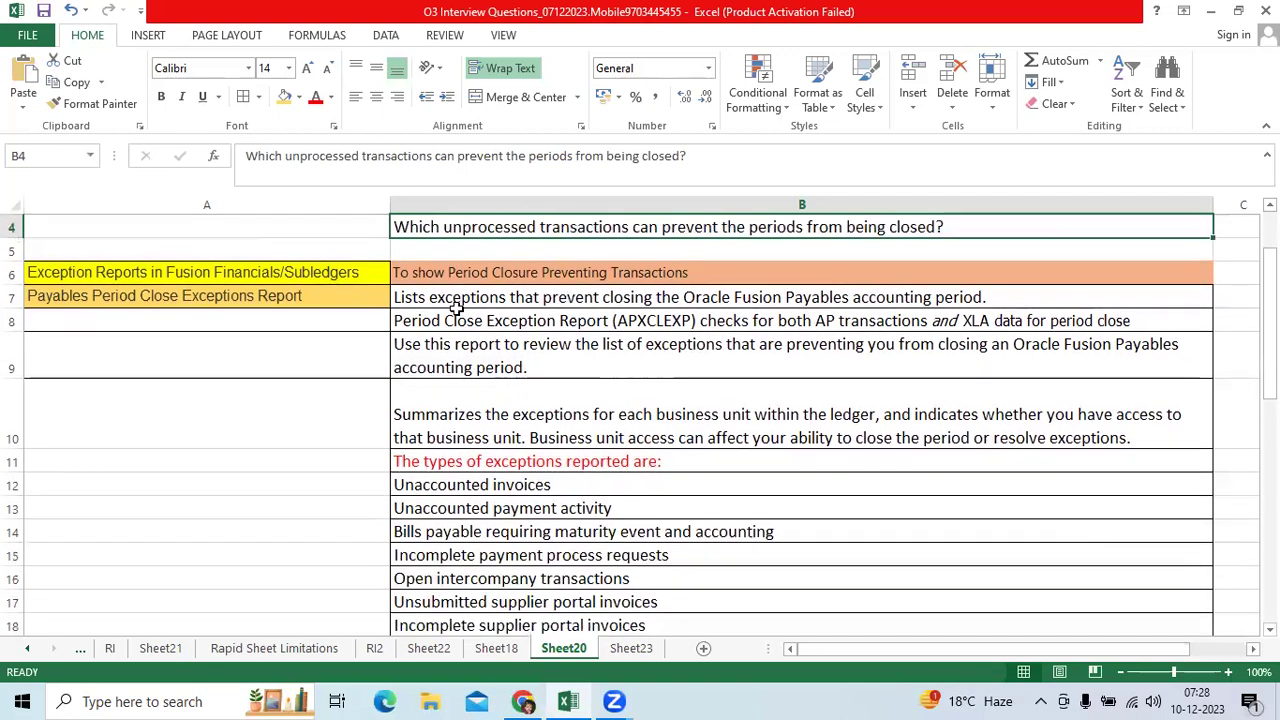
{"action": "left_click", "coordinate": [266, 296]}
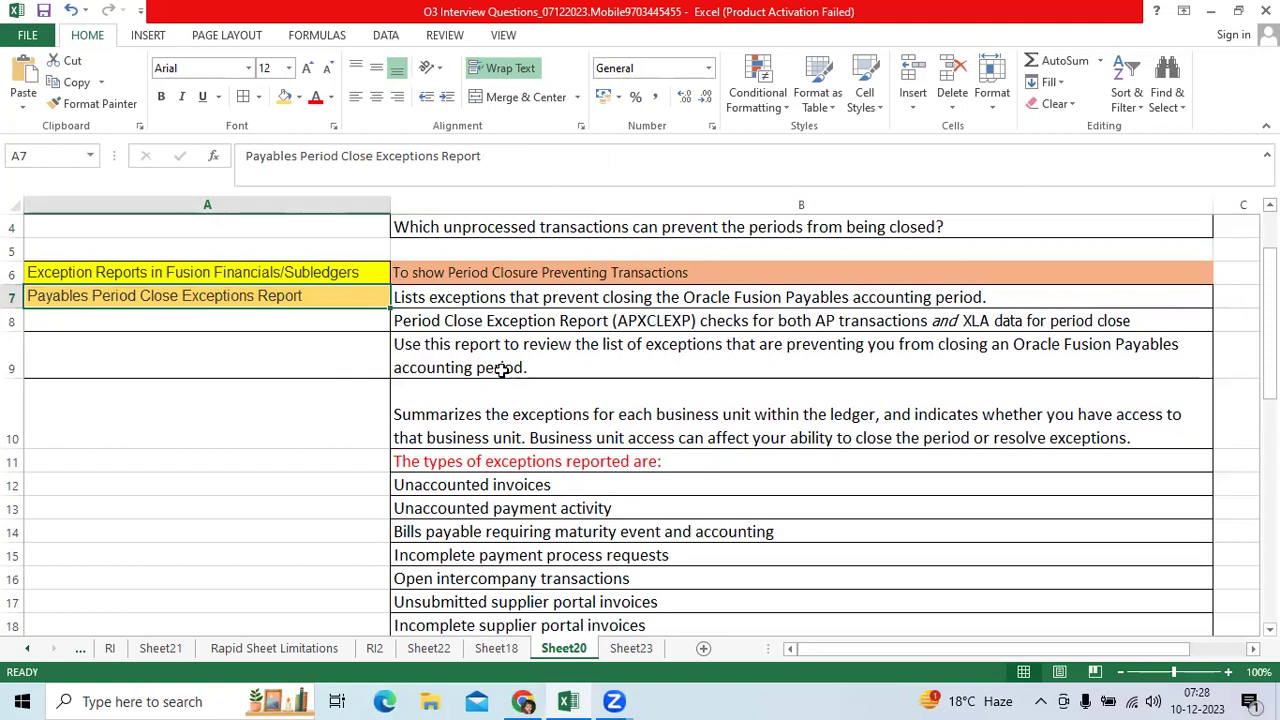
{"action": "left_click", "coordinate": [467, 303]}
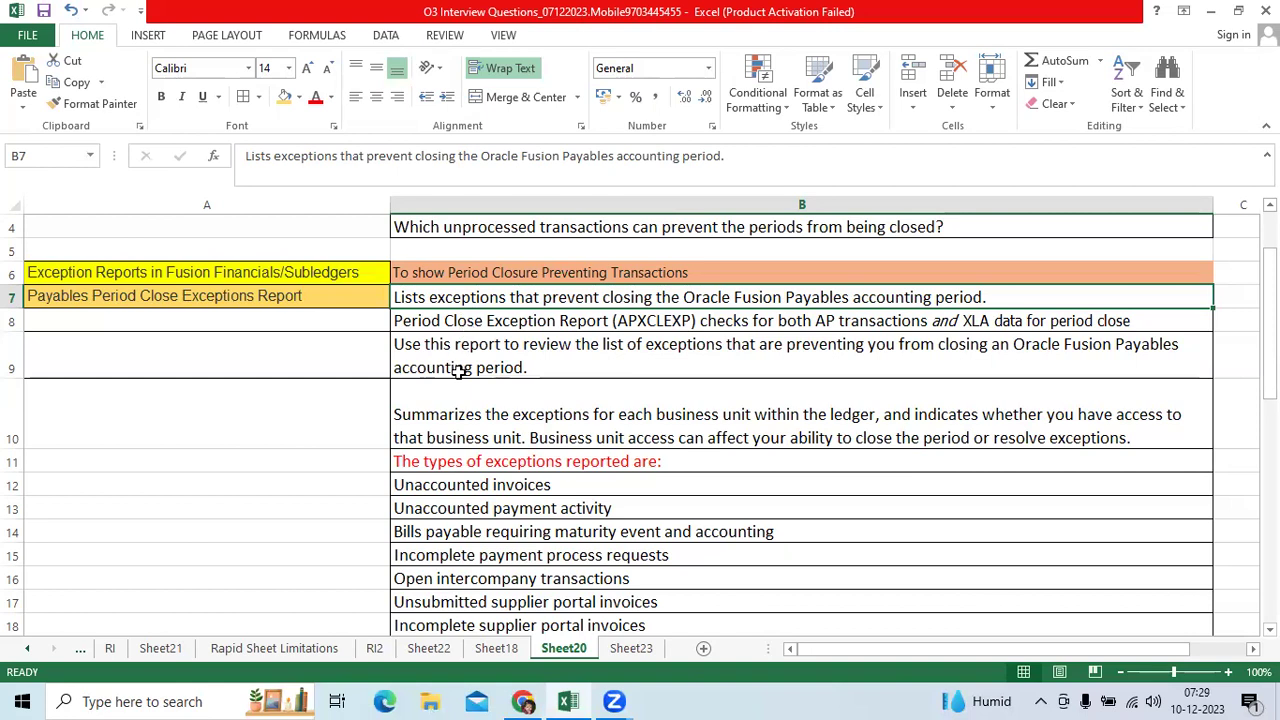
{"action": "scroll", "coordinate": [470, 445], "scroll_direction": "down", "scroll_amount": 1}
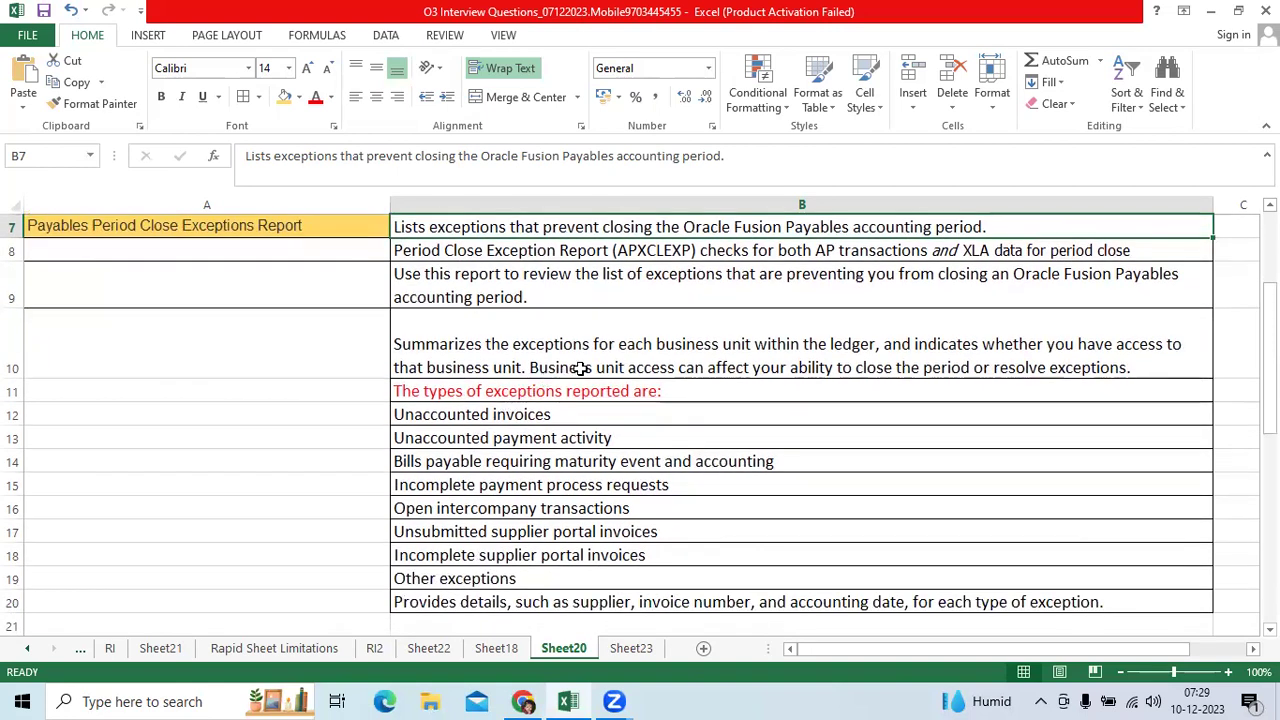
{"action": "left_click", "coordinate": [825, 360]}
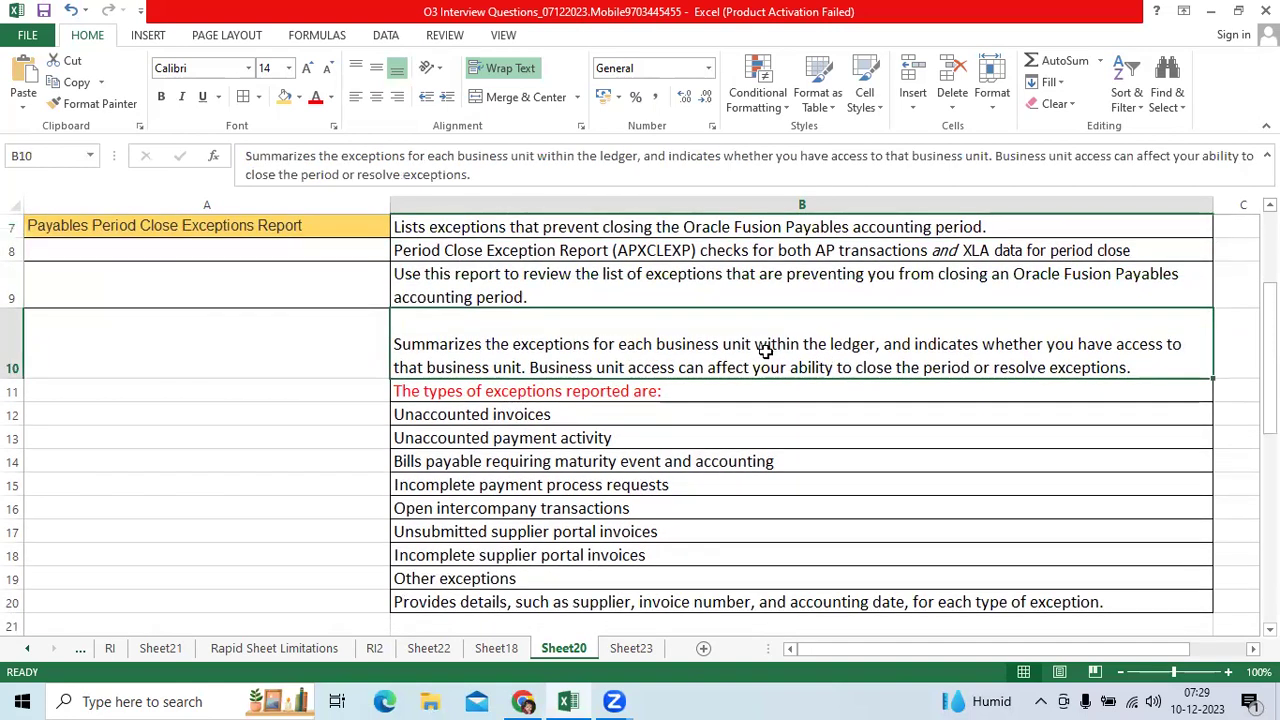
{"action": "double_click", "coordinate": [750, 344]}
{"action": "left_click_drag", "start_coordinate": [750, 344], "coordinate": [659, 344]}
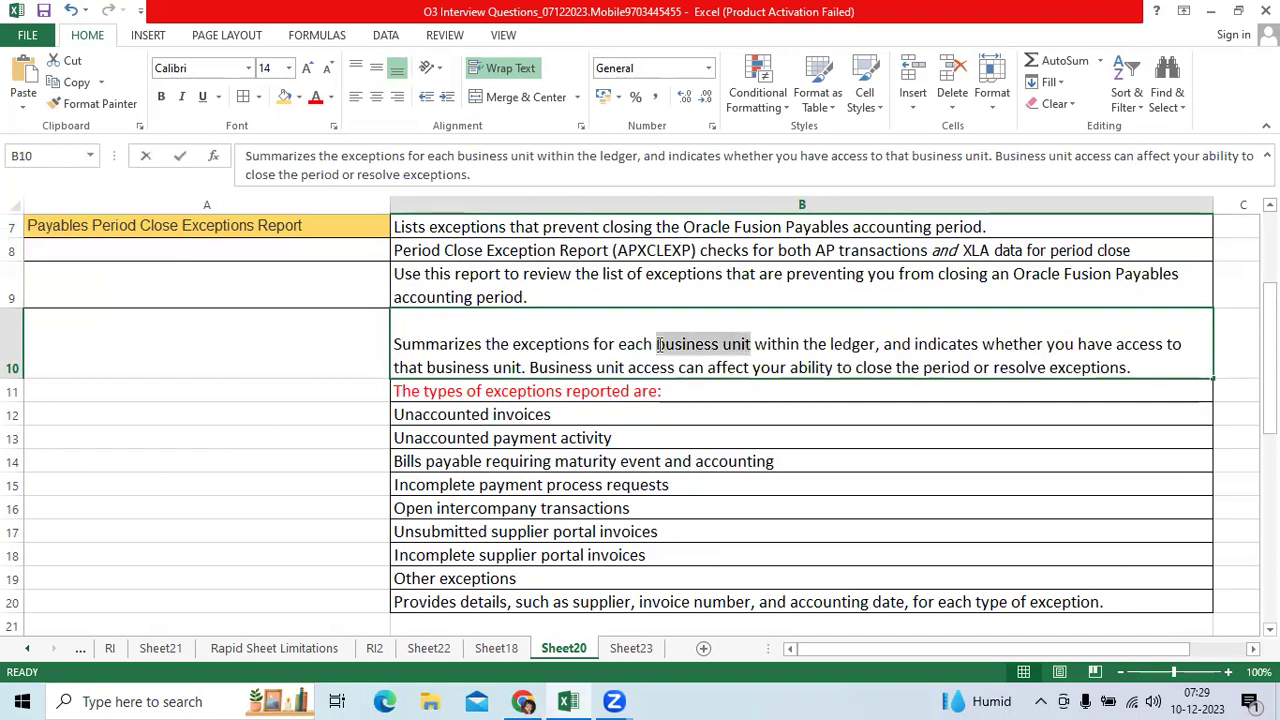
{"action": "left_click", "coordinate": [531, 361]}
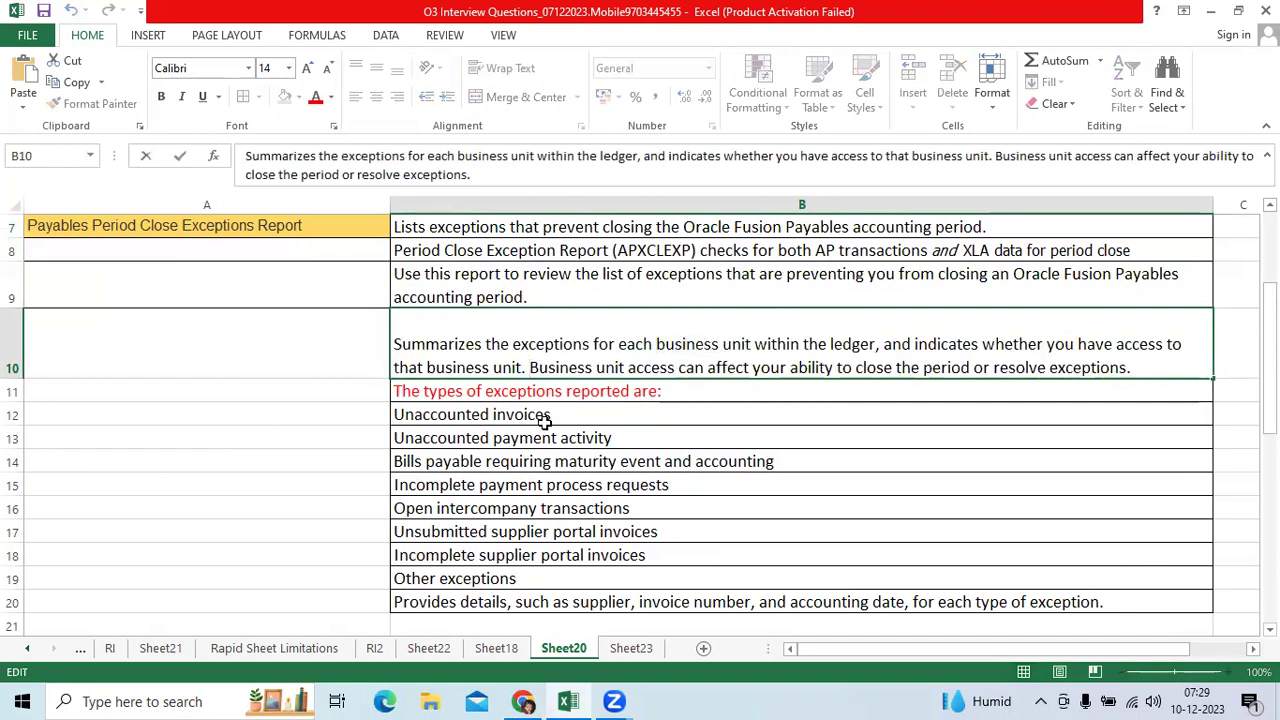
Go through the exception types listed for the report, from unaccounted invoices to unsubmitted supplier portal invoices
{"action": "left_click_drag", "start_coordinate": [544, 420], "coordinate": [546, 418]}
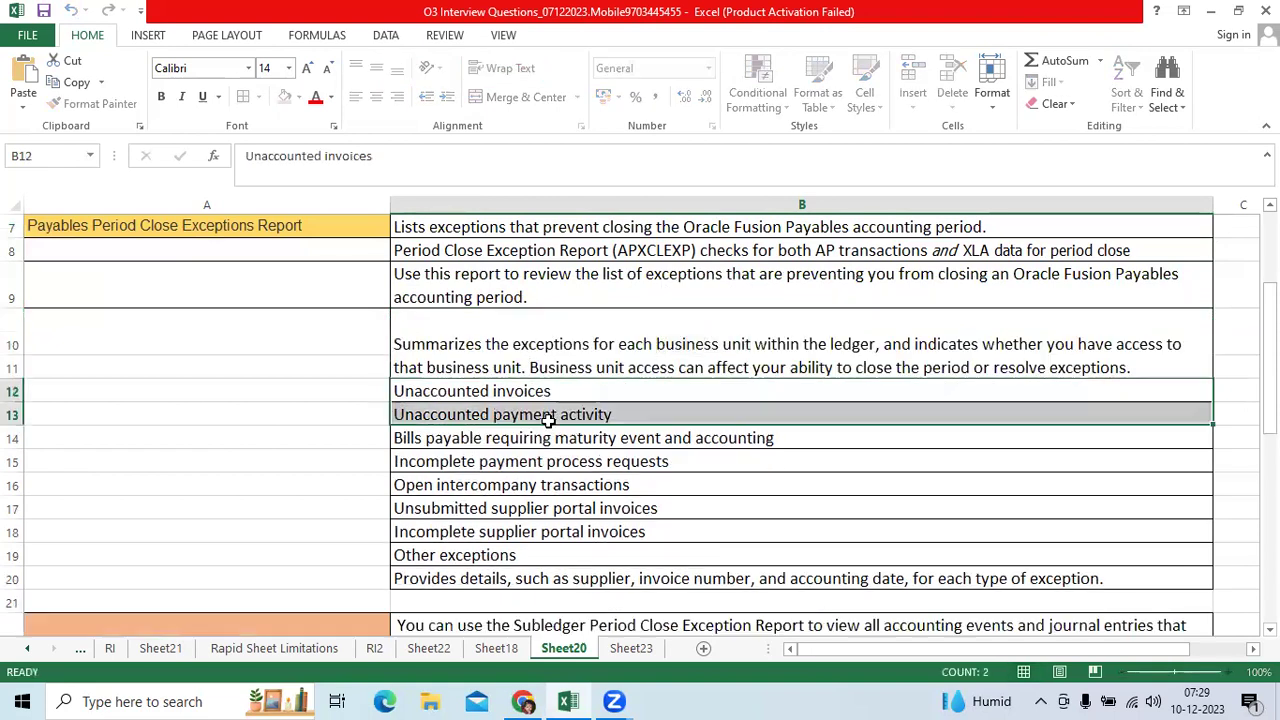
{"action": "left_click", "coordinate": [727, 438]}
{"action": "left_click", "coordinate": [612, 390]}
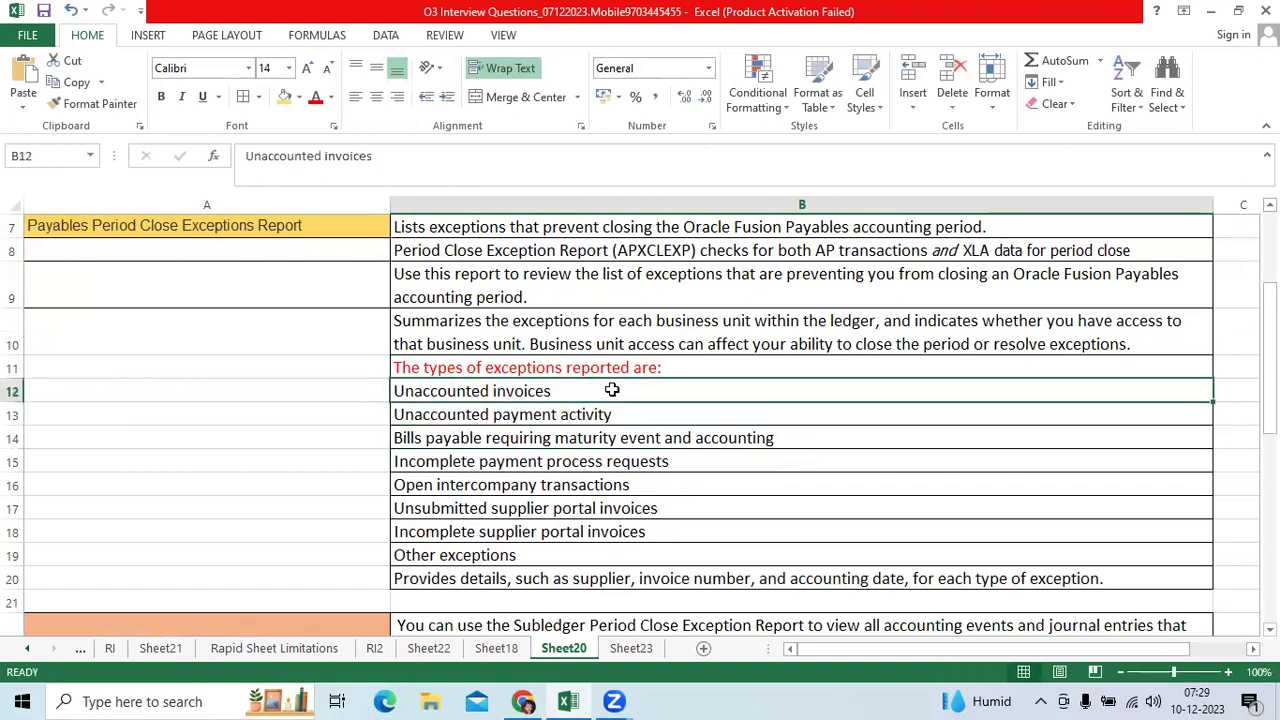
{"action": "left_click", "coordinate": [621, 416]}
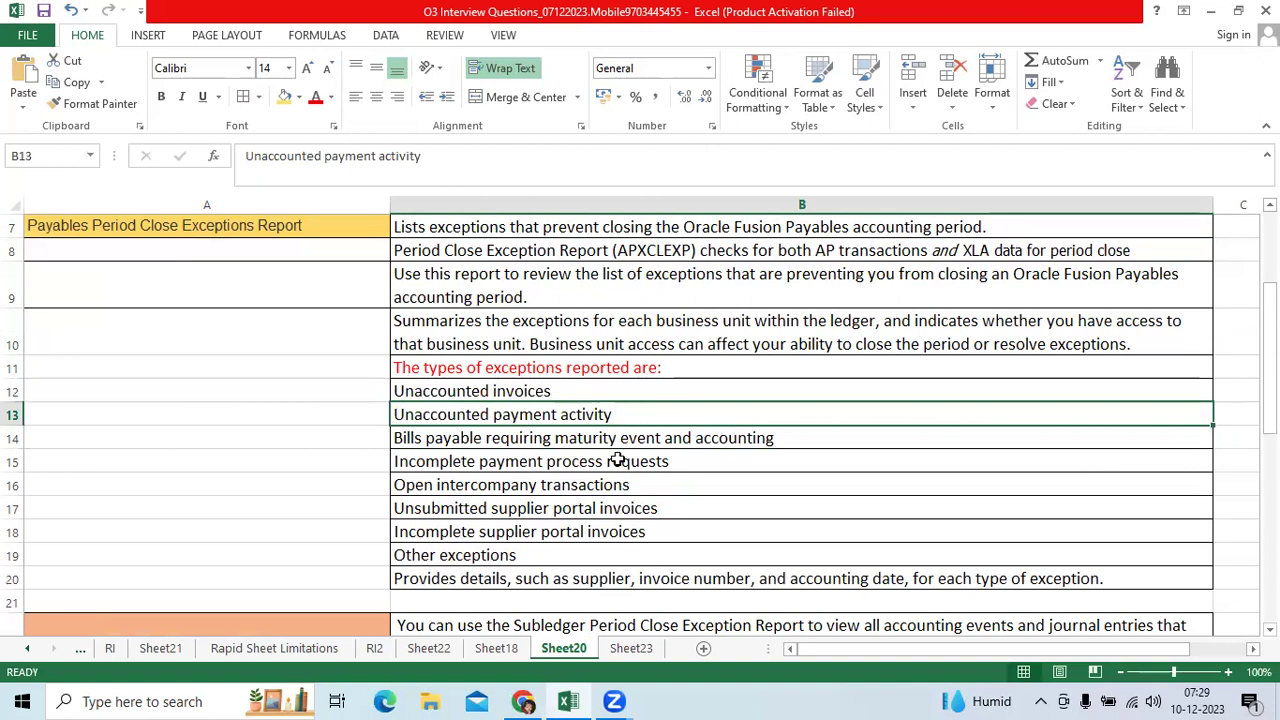
{"action": "left_click", "coordinate": [617, 461]}
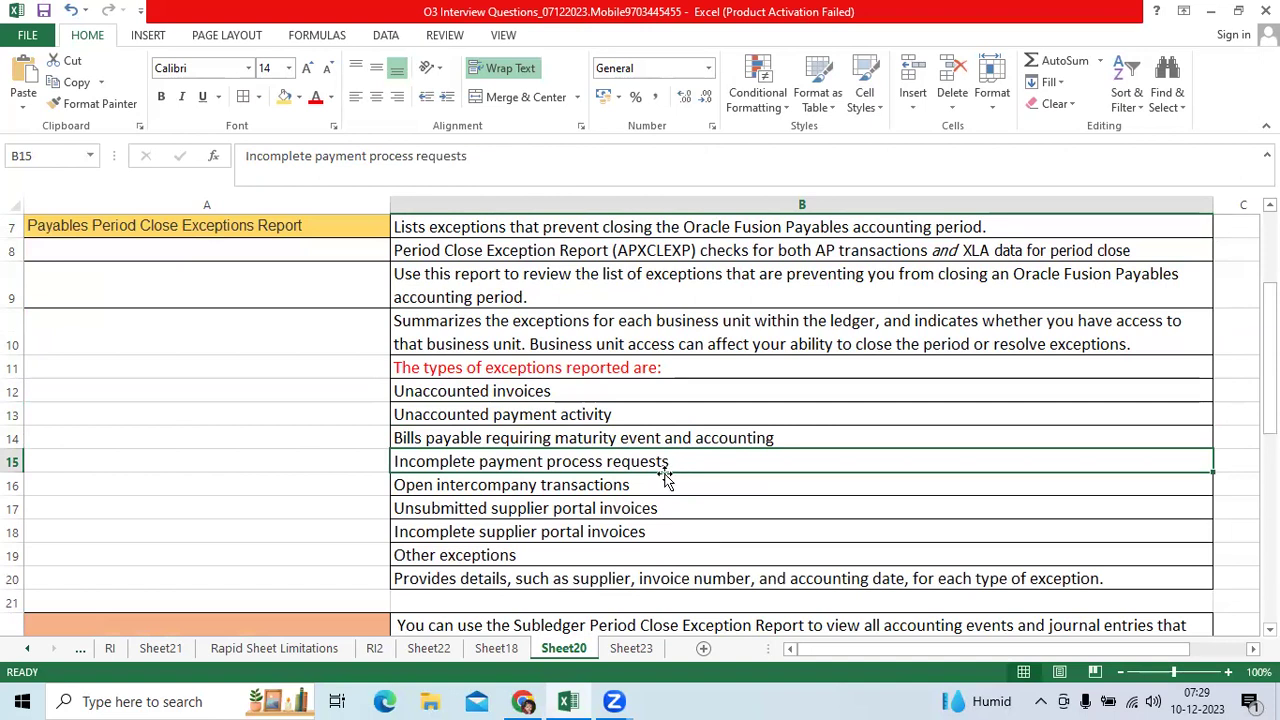
{"action": "left_click", "coordinate": [627, 505]}
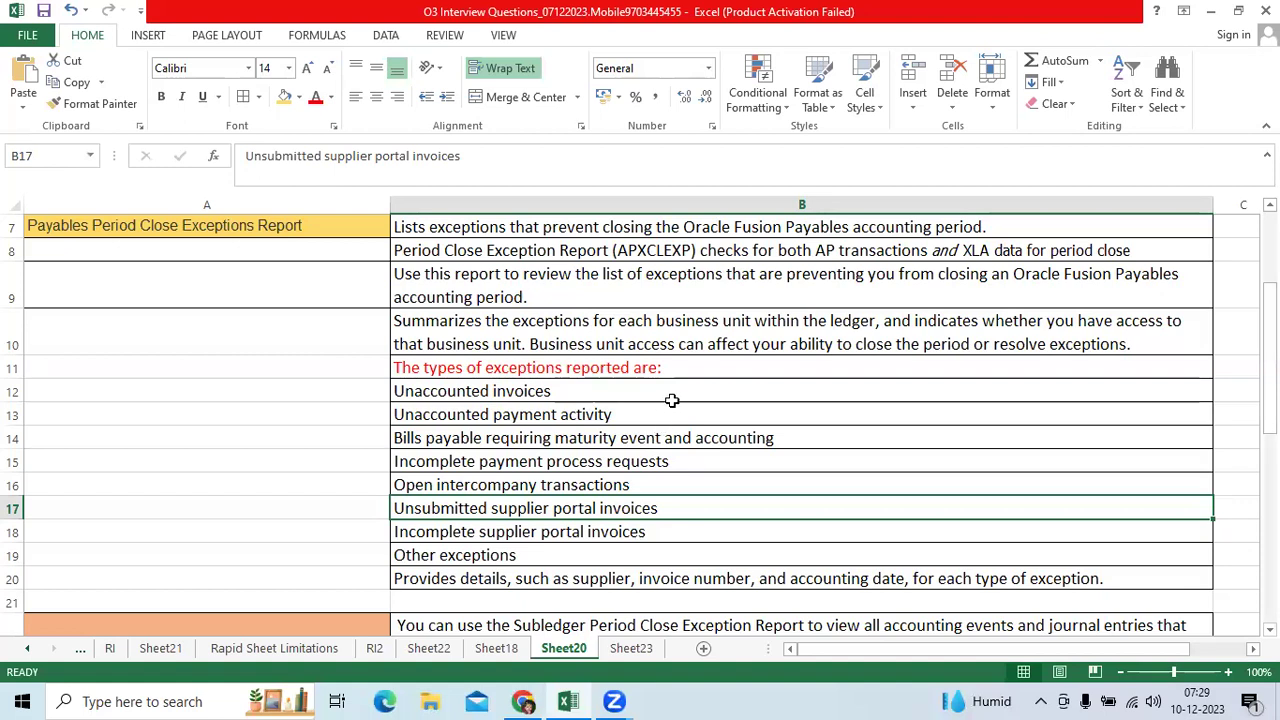
Switch to Oracle Fusion in Chrome and open the Scheduled Processes page
{"action": "left_click", "coordinate": [523, 700]}
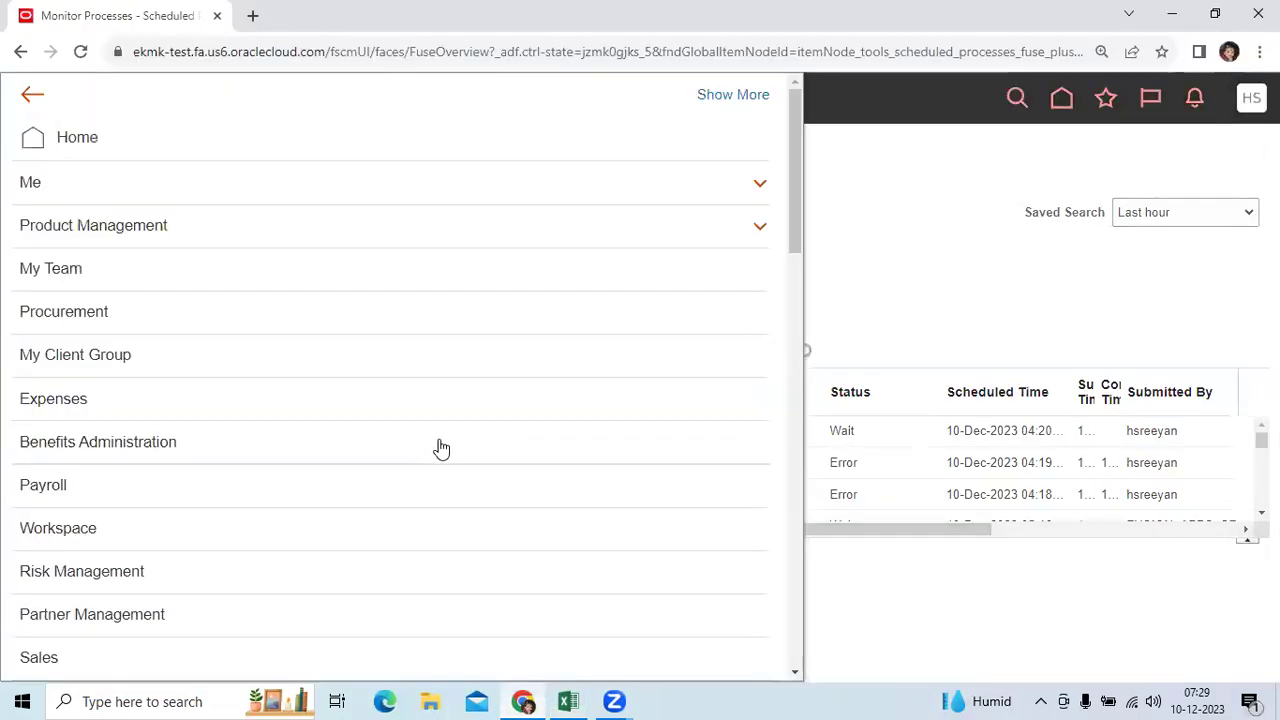
{"action": "scroll", "coordinate": [437, 455], "scroll_direction": "down", "scroll_amount": 15}
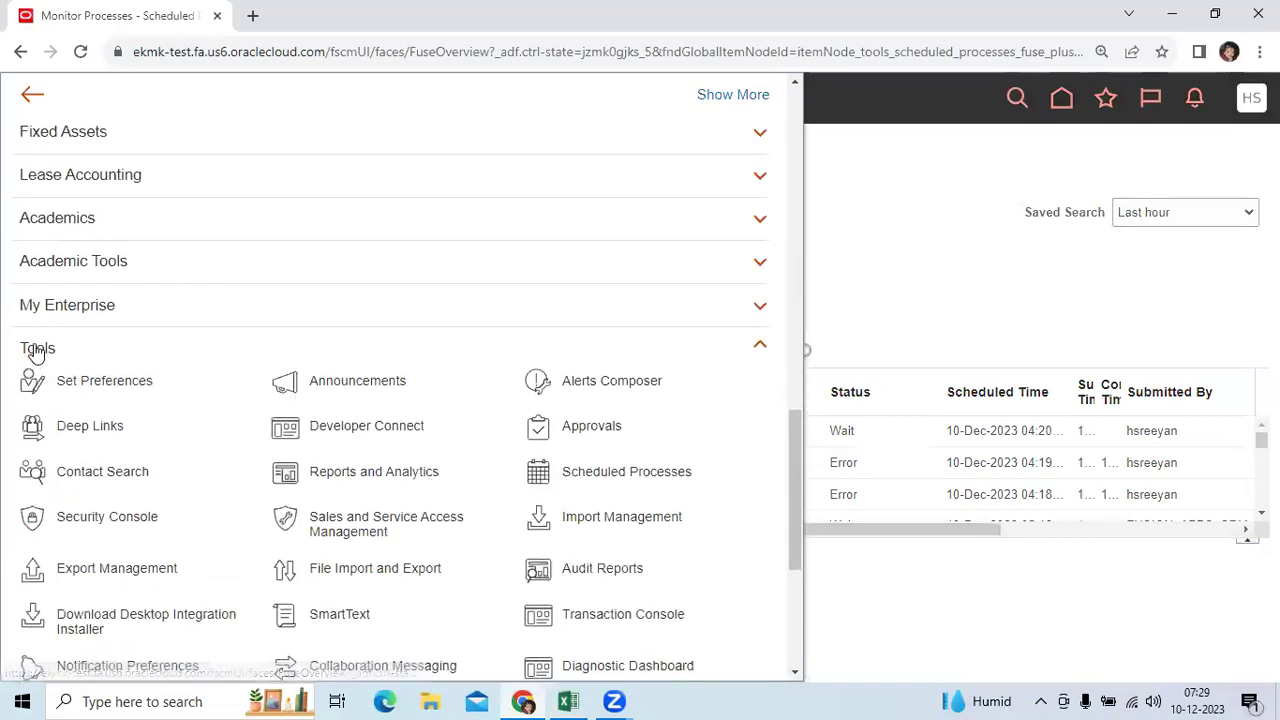
{"action": "left_click", "coordinate": [44, 350]}
{"action": "left_click", "coordinate": [46, 352]}
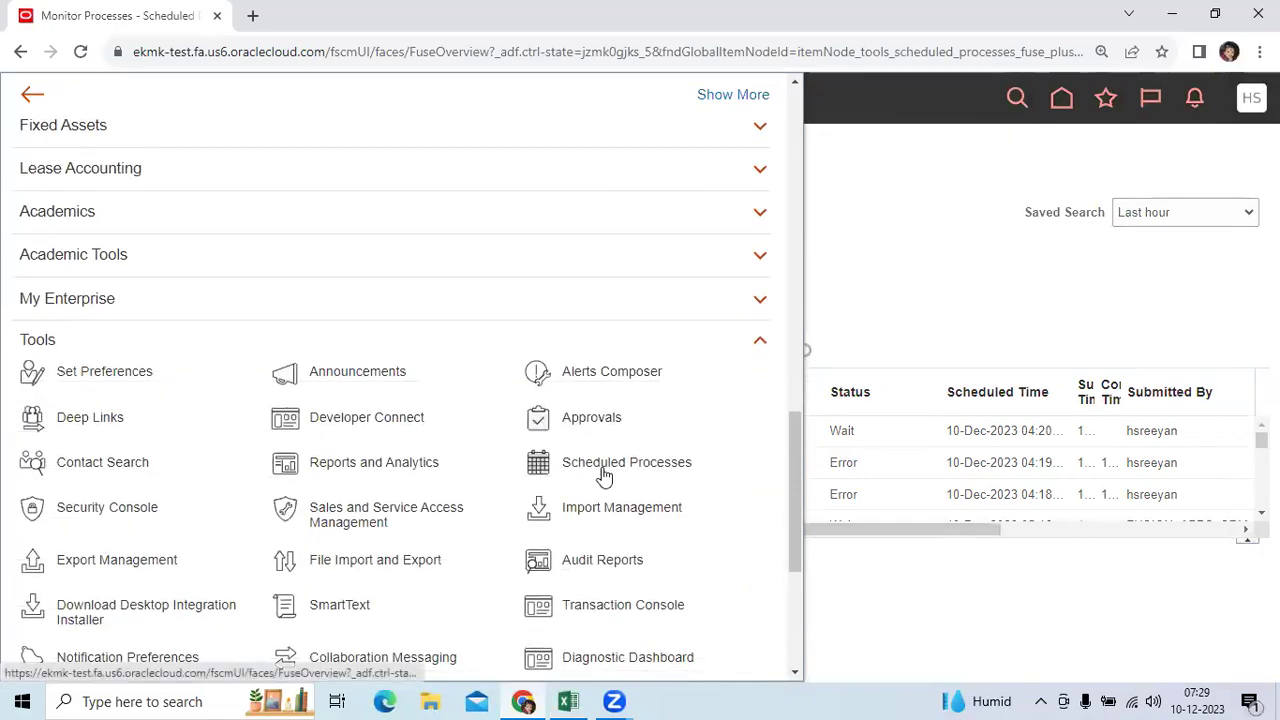
{"action": "left_click", "coordinate": [605, 466]}
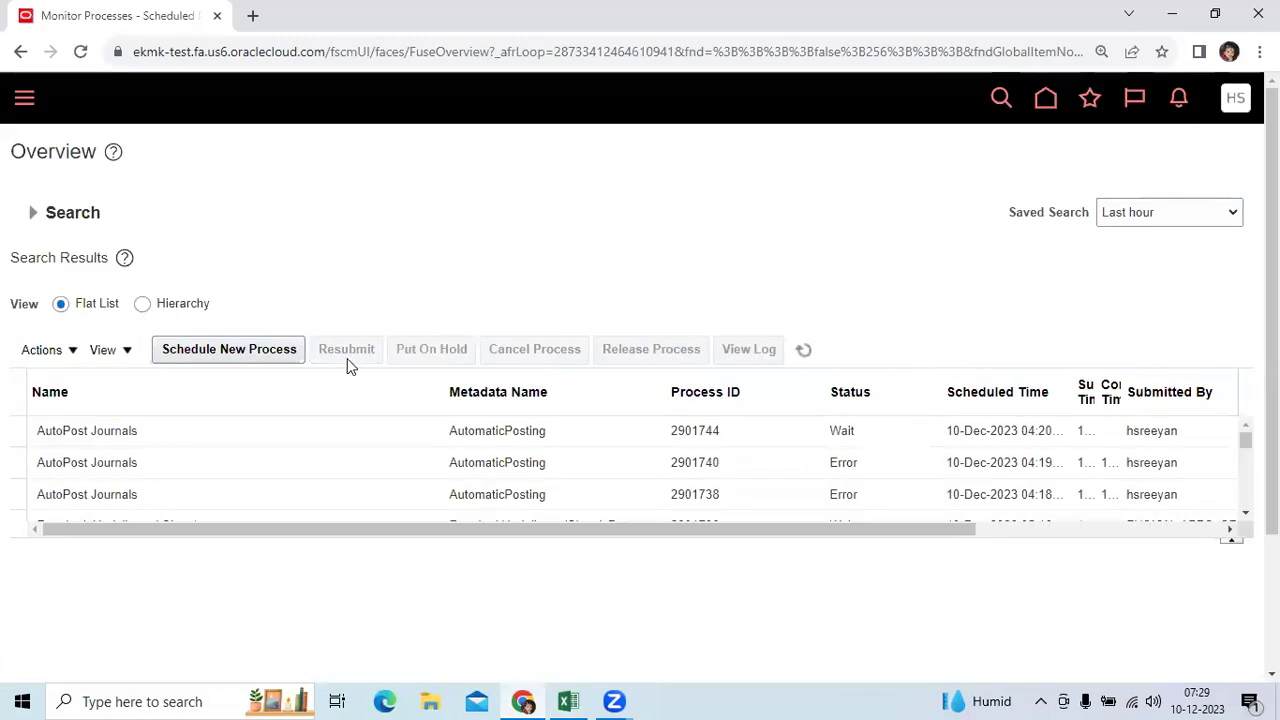
Start scheduling a new process of type Job and search the process names for %Exception%
{"action": "left_click", "coordinate": [240, 351]}
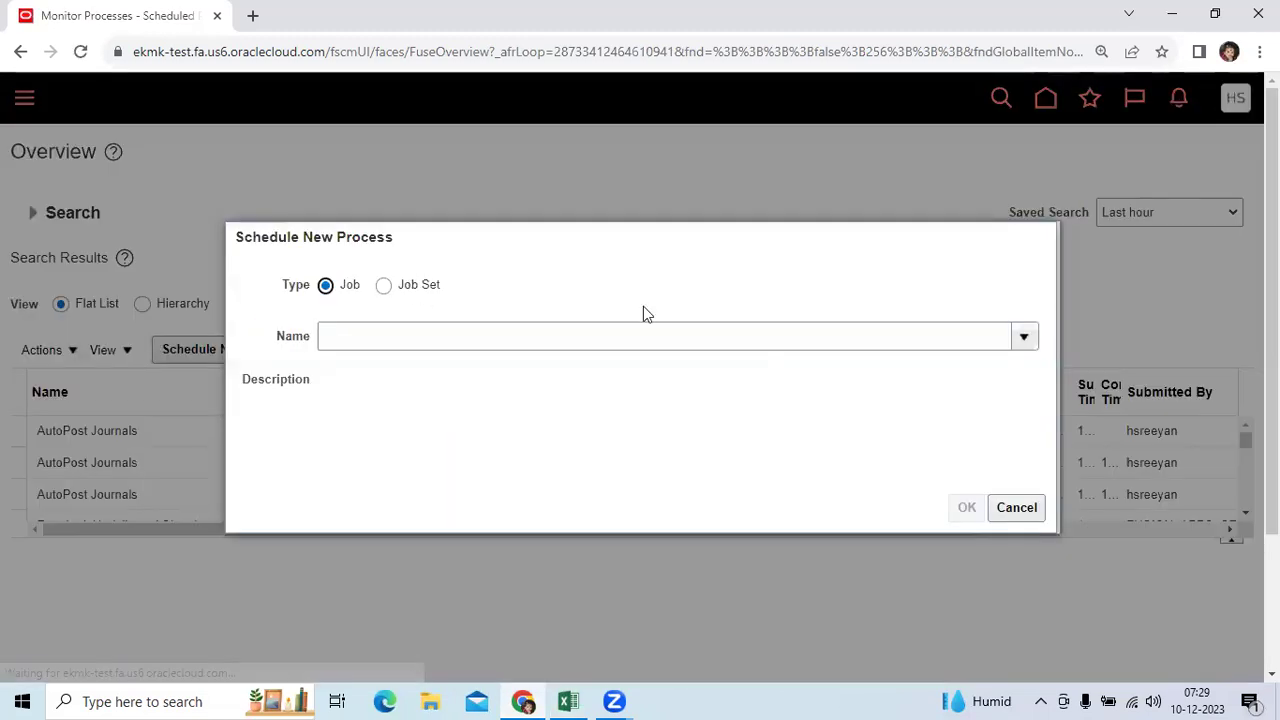
{"action": "left_click", "coordinate": [1023, 337]}
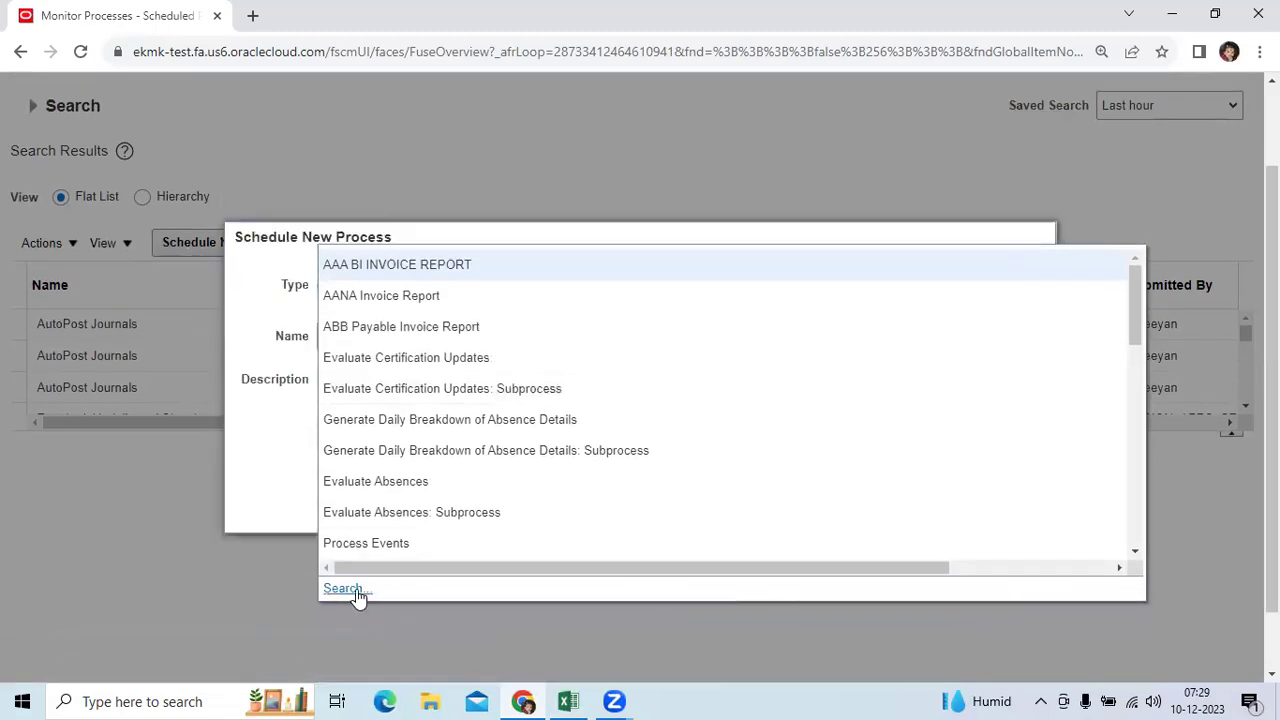
{"action": "left_click", "coordinate": [343, 589]}
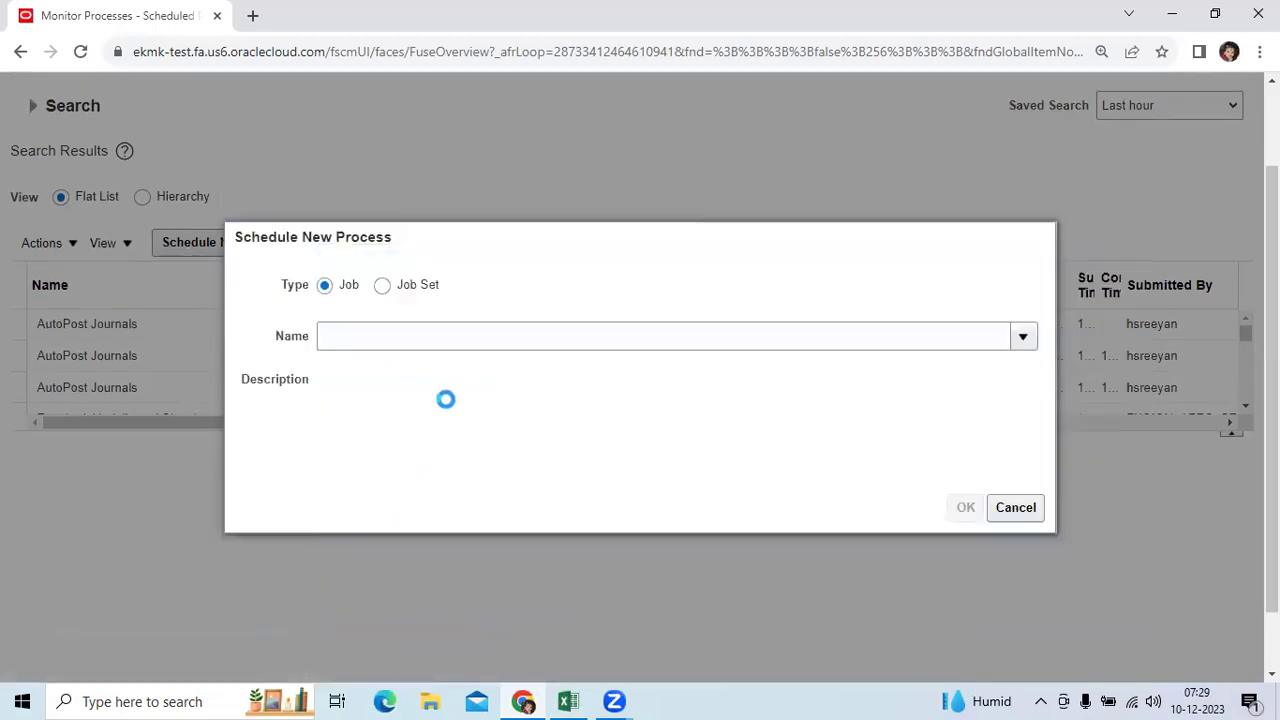
{"action": "left_click", "coordinate": [457, 343]}
{"action": "type", "text": "%"}
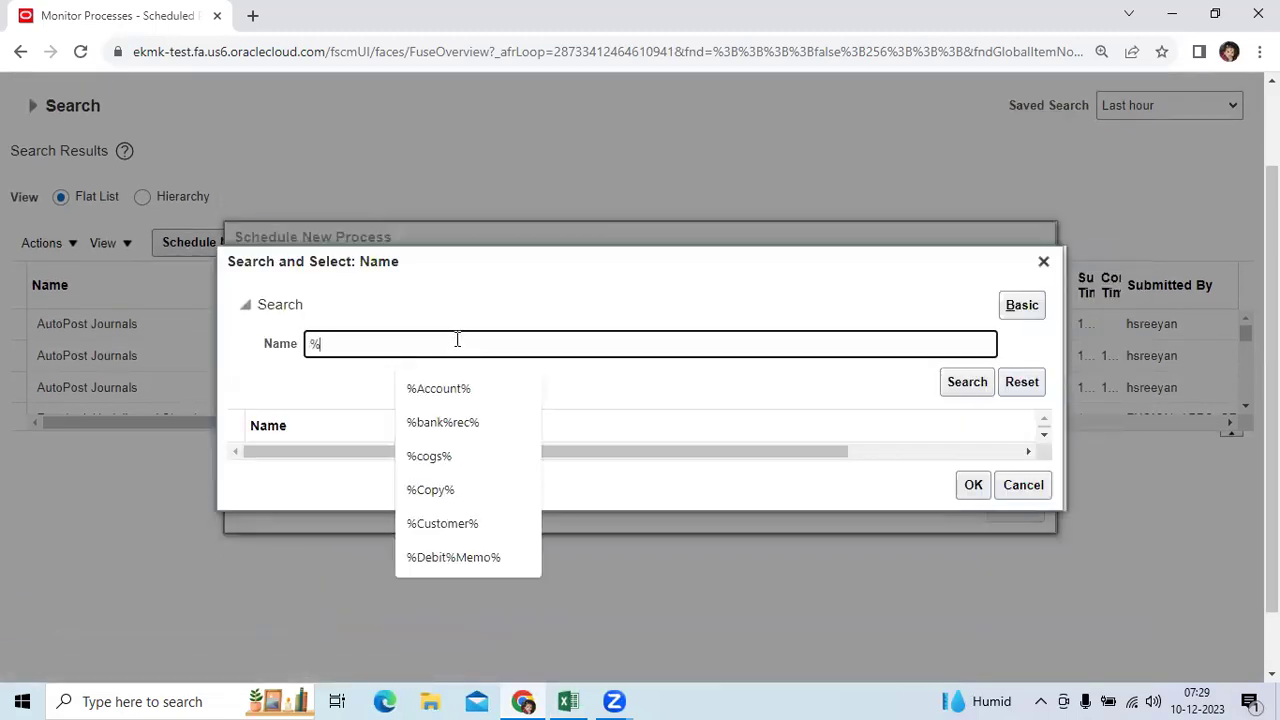
{"action": "type", "text": "eXC"}
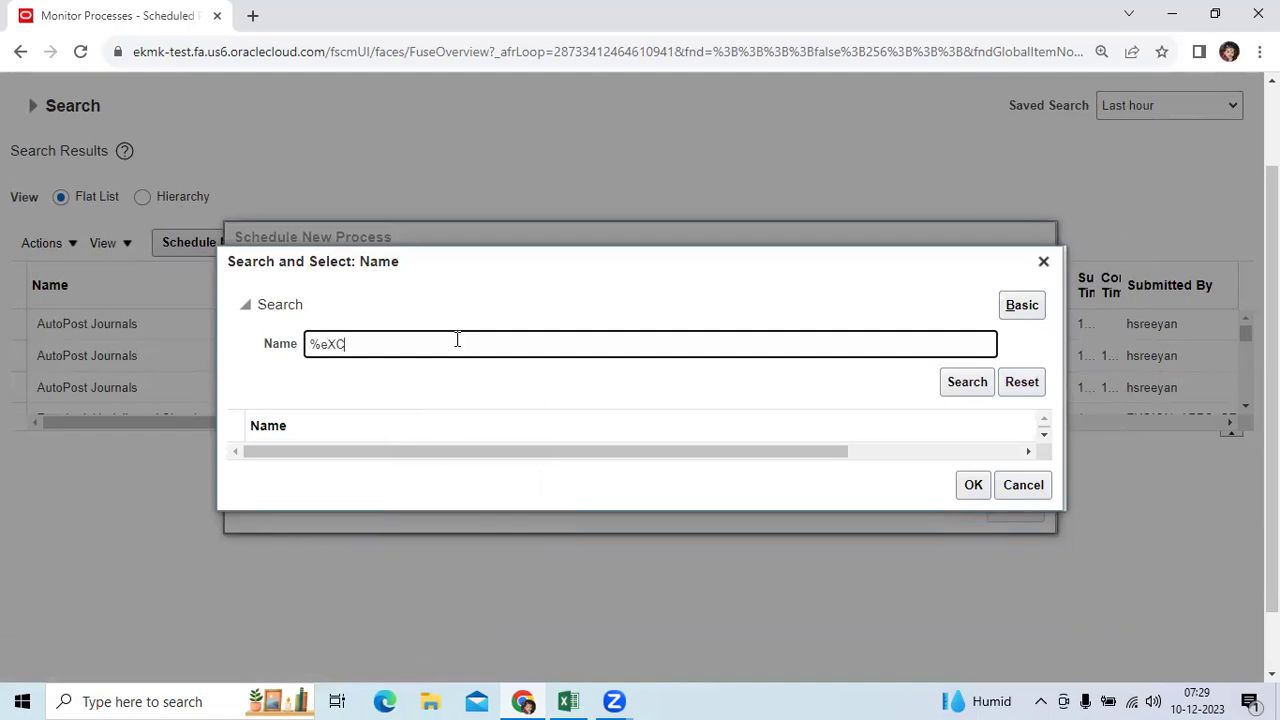
{"action": "type", "text": "X"}
{"action": "key", "text": "BackSpace"}
{"action": "key", "text": "BackSpace"}
{"action": "type", "text": "Exception%"}
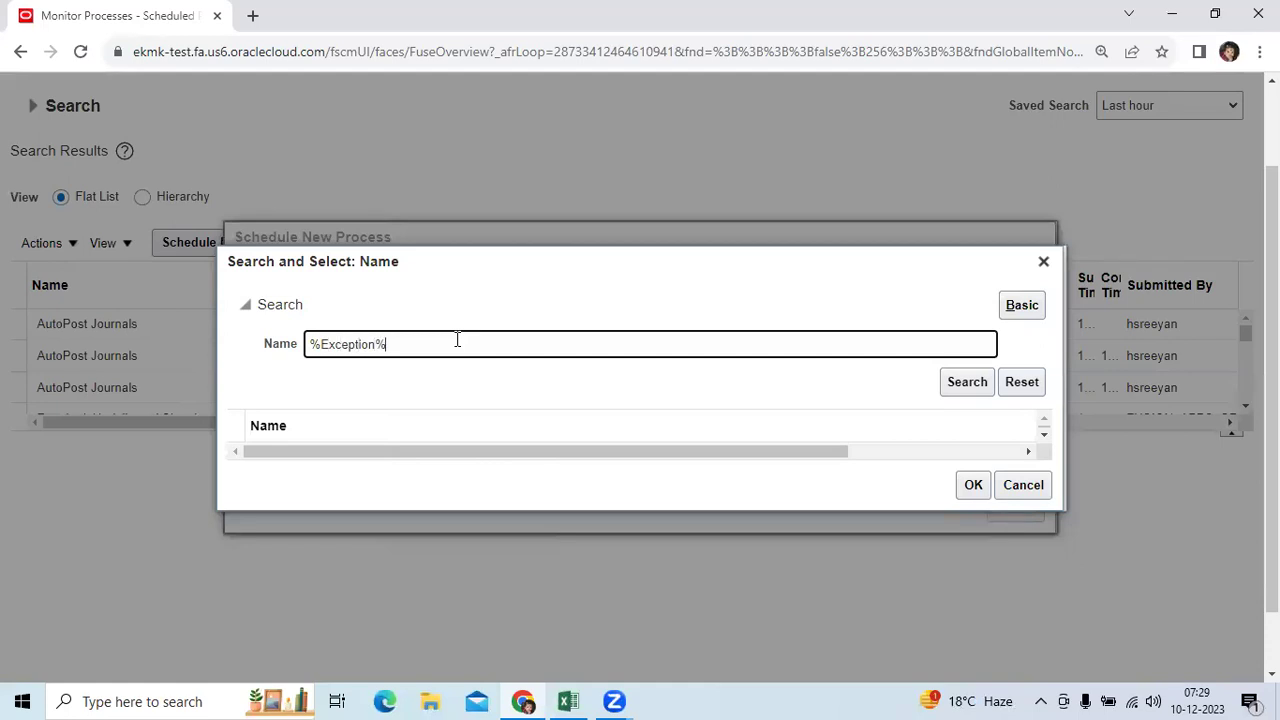
{"action": "key", "text": "Return"}
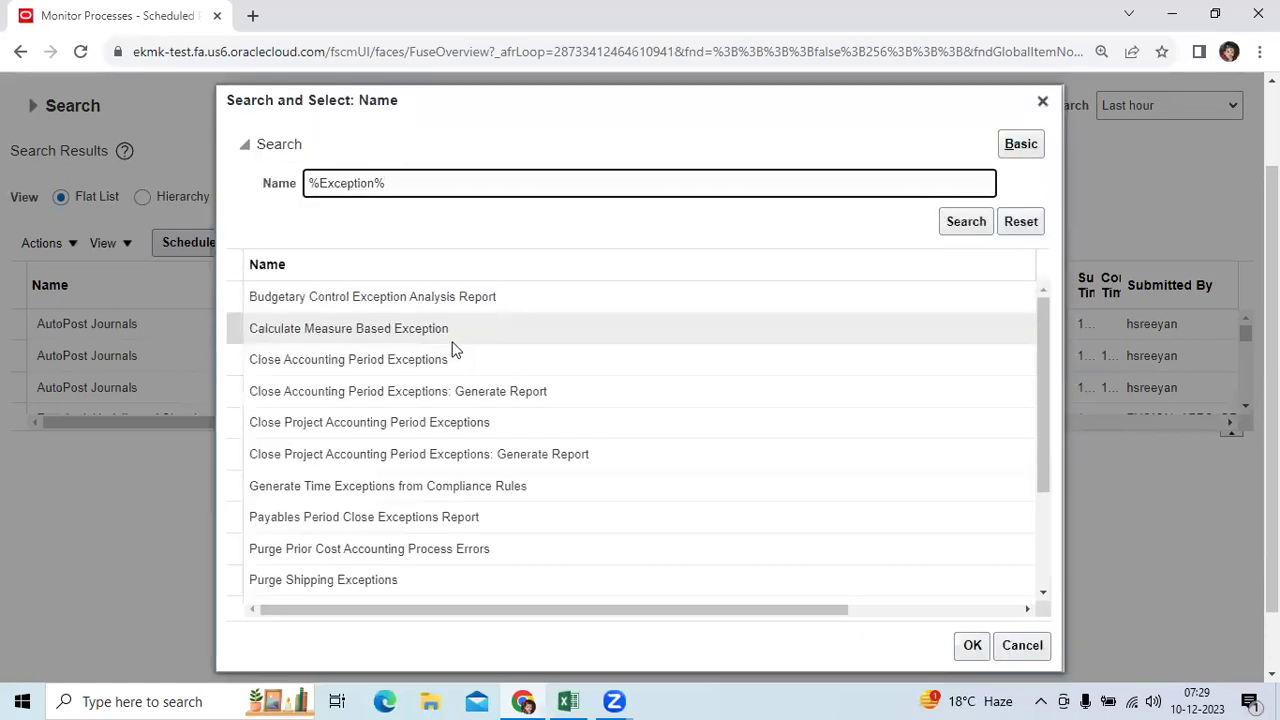
Choose Payables Period Close Exceptions Report as the process to schedule and highlight its description
{"action": "left_click", "coordinate": [403, 531]}
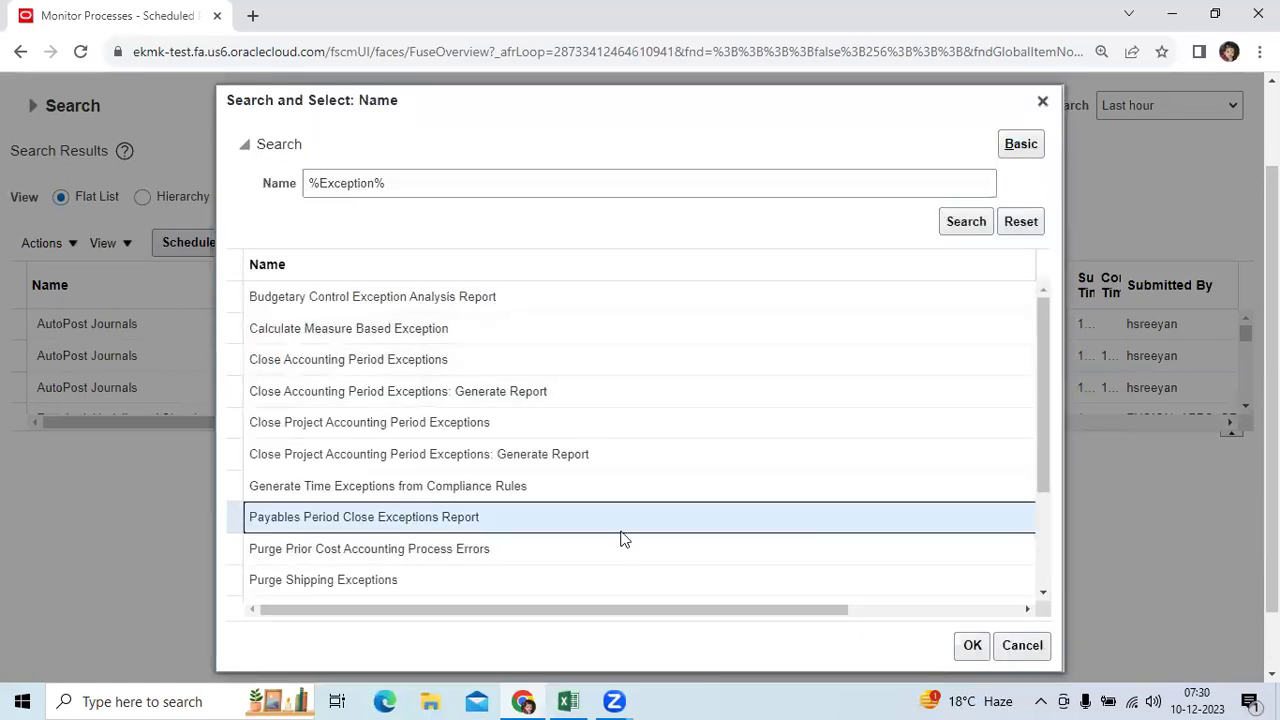
{"action": "left_click", "coordinate": [973, 646]}
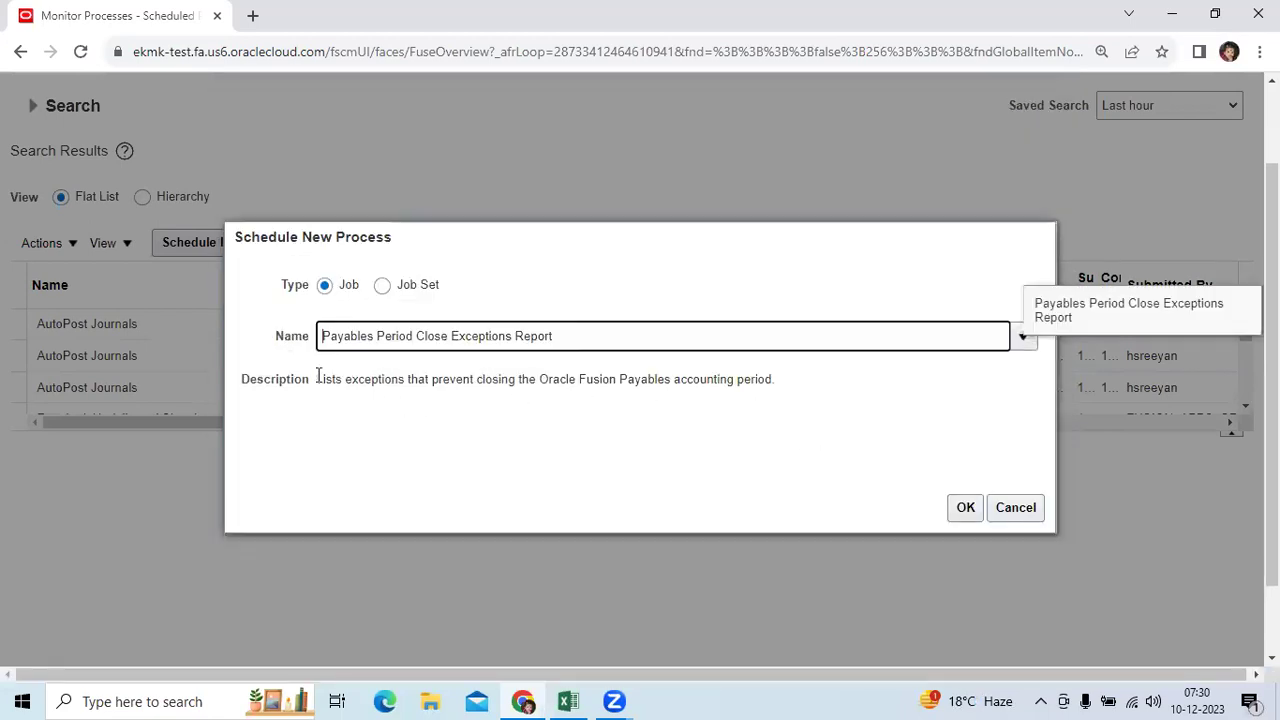
{"action": "left_click_drag", "start_coordinate": [317, 378], "coordinate": [787, 387]}
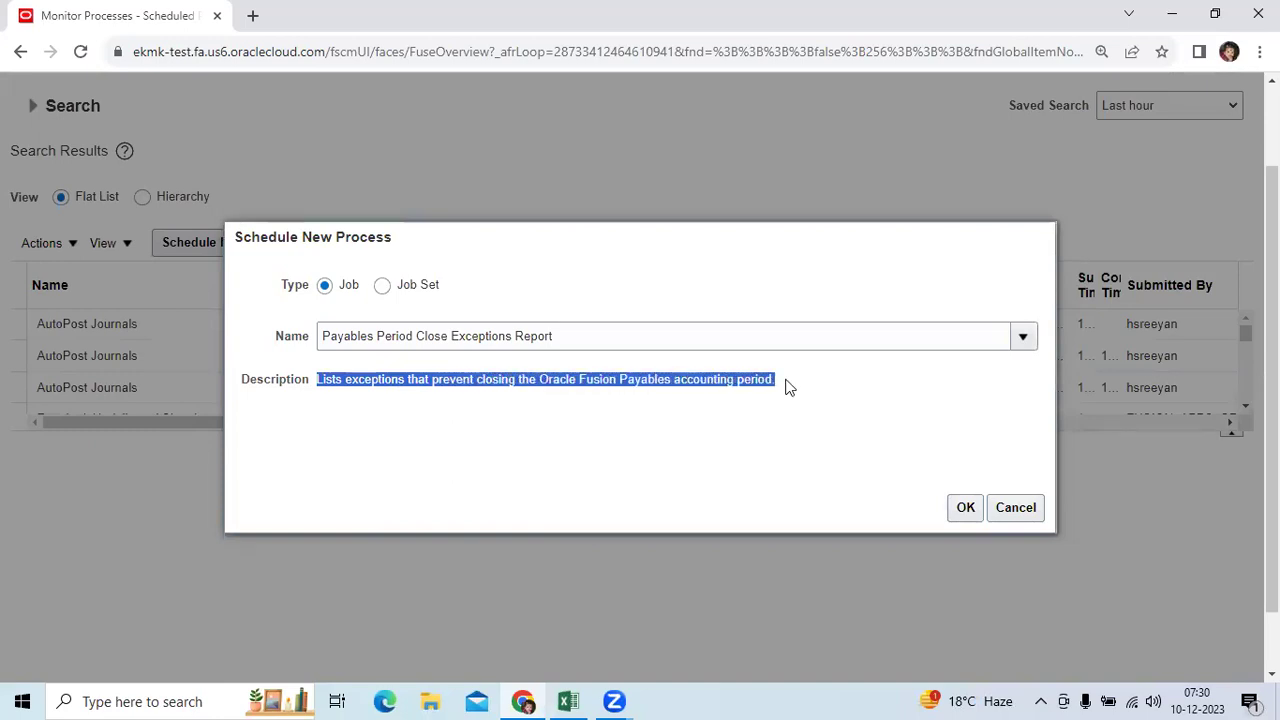
Confirm the report as the process and set its ledger to 08AANA USA Primary Ledger with business unit 08AANA NB BU
{"action": "left_click", "coordinate": [965, 507]}
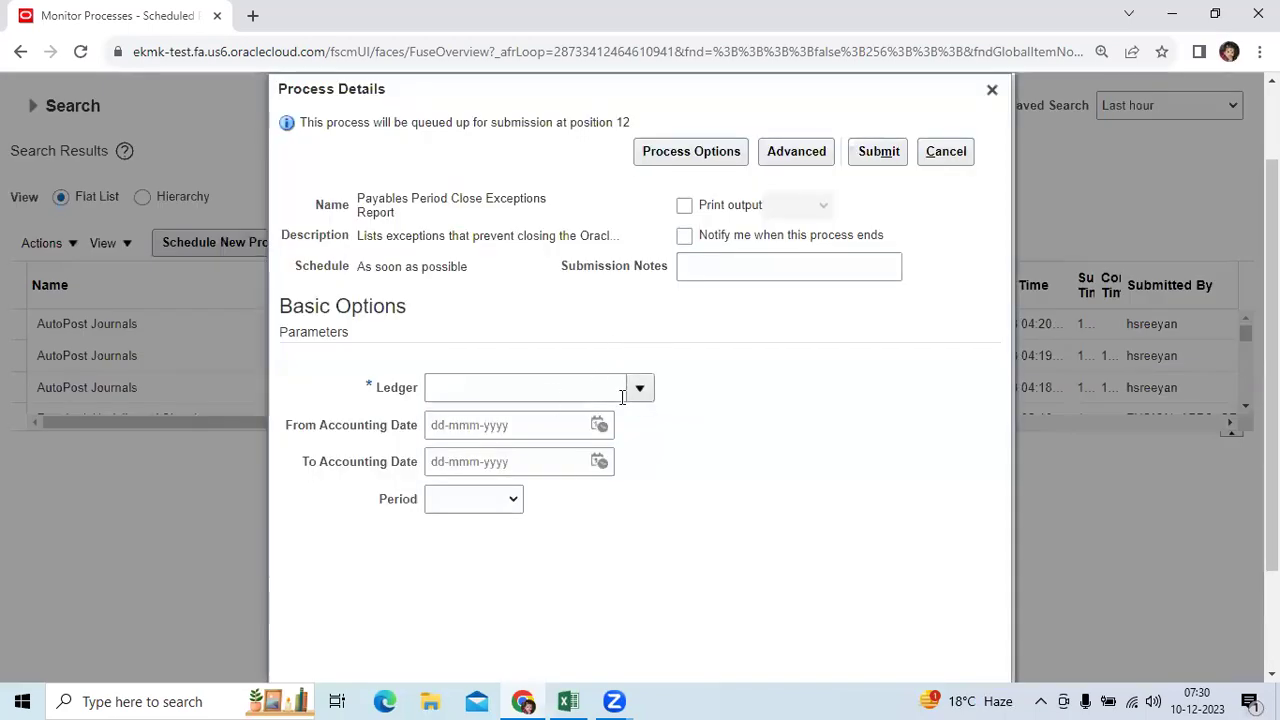
{"action": "left_click", "coordinate": [640, 389]}
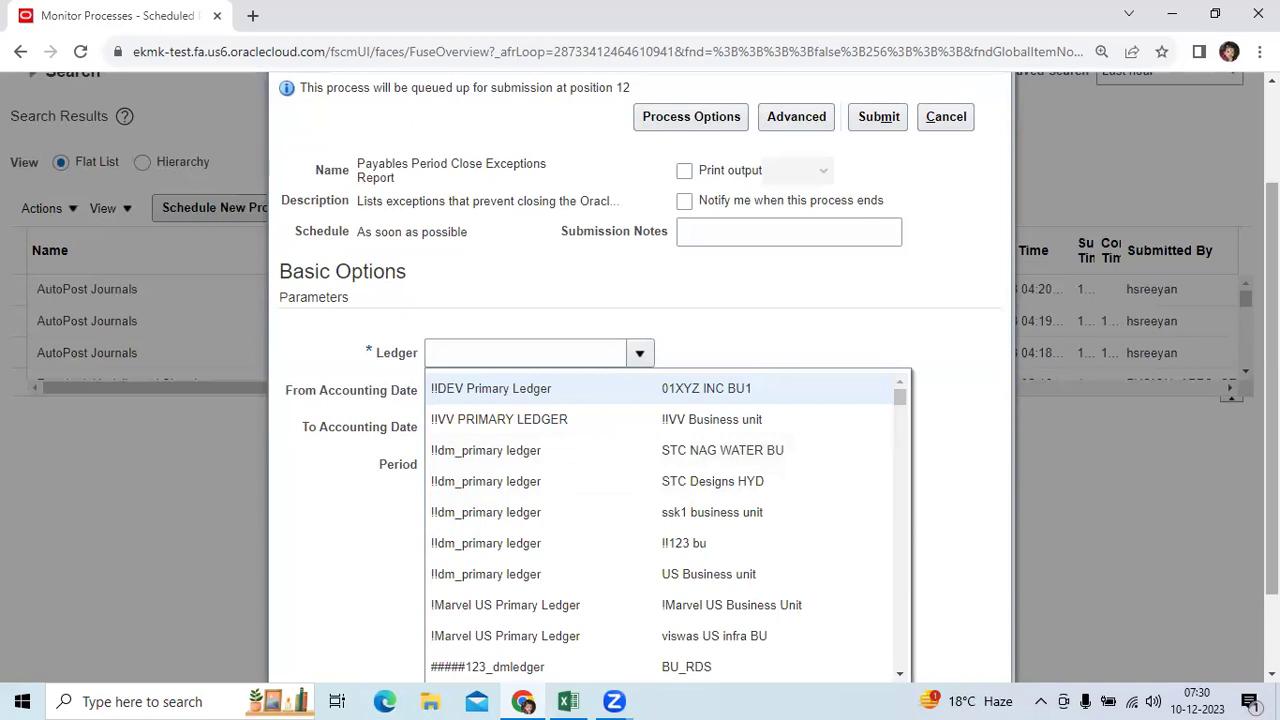
{"action": "scroll", "coordinate": [640, 450], "scroll_direction": "down", "scroll_amount": 1}
{"action": "left_click", "coordinate": [457, 574]}
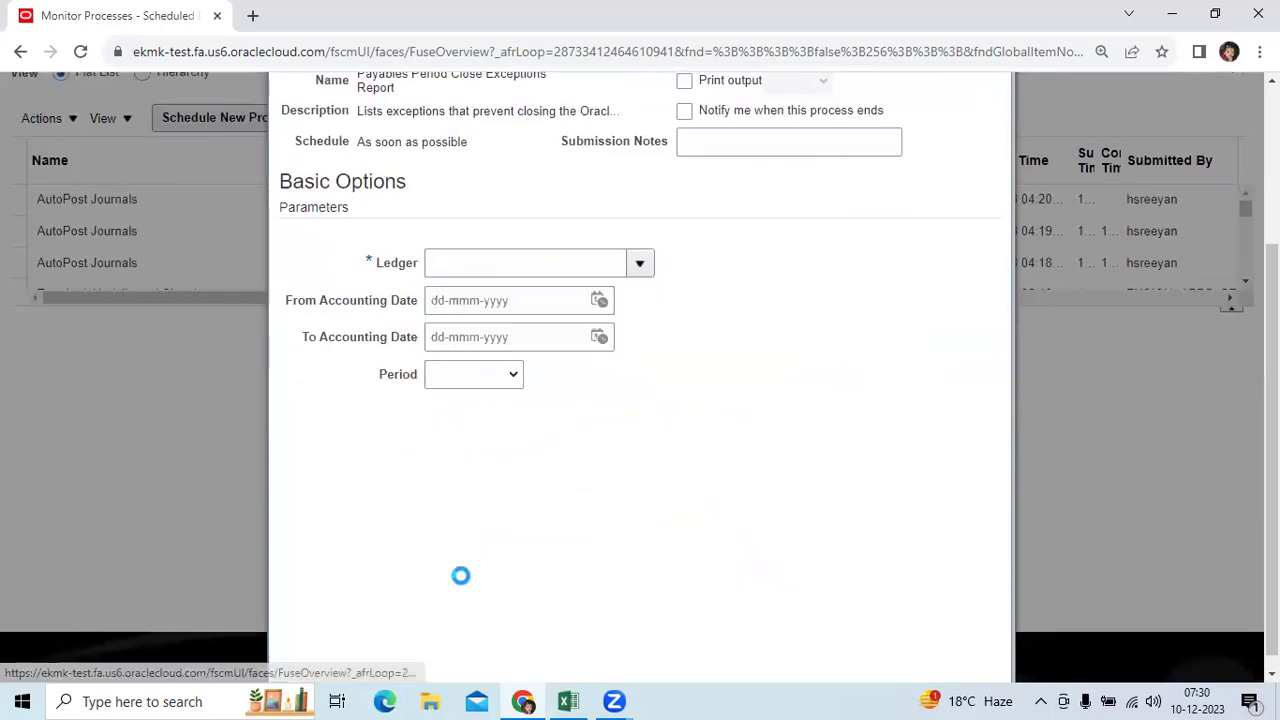
{"action": "left_click", "coordinate": [543, 343]}
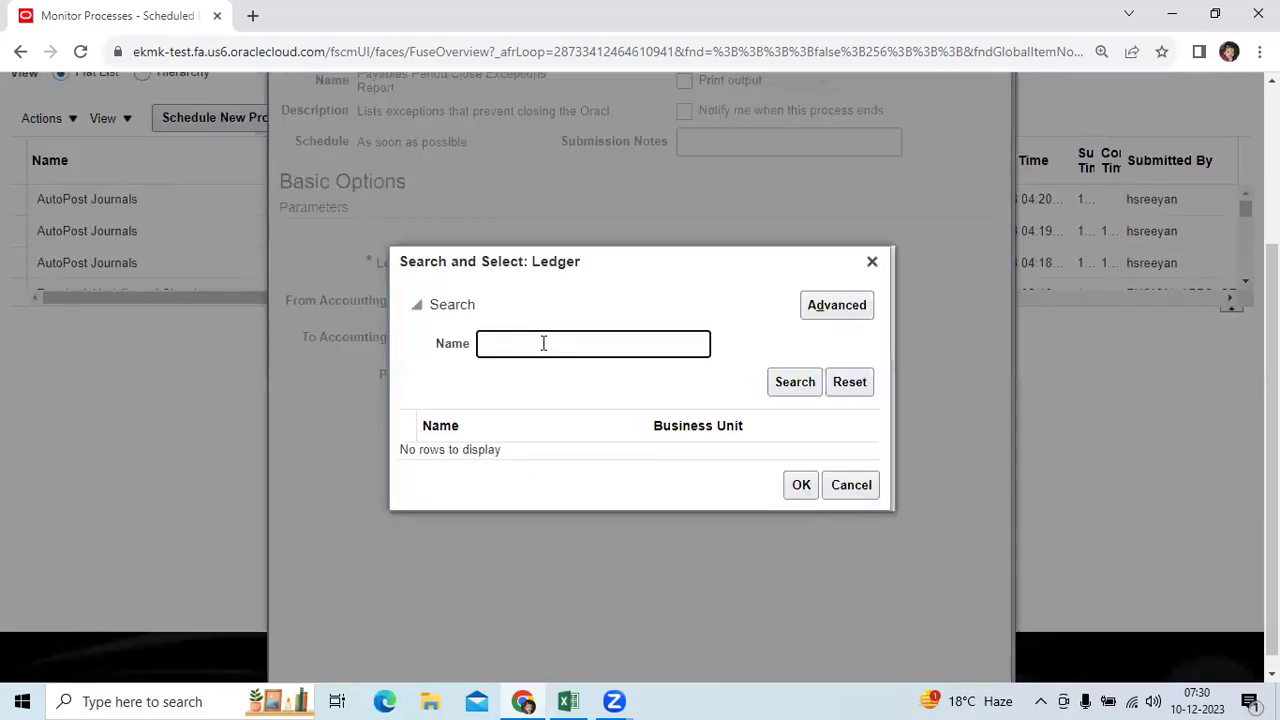
{"action": "type", "text": "08AANA"}
{"action": "key", "text": "Return"}
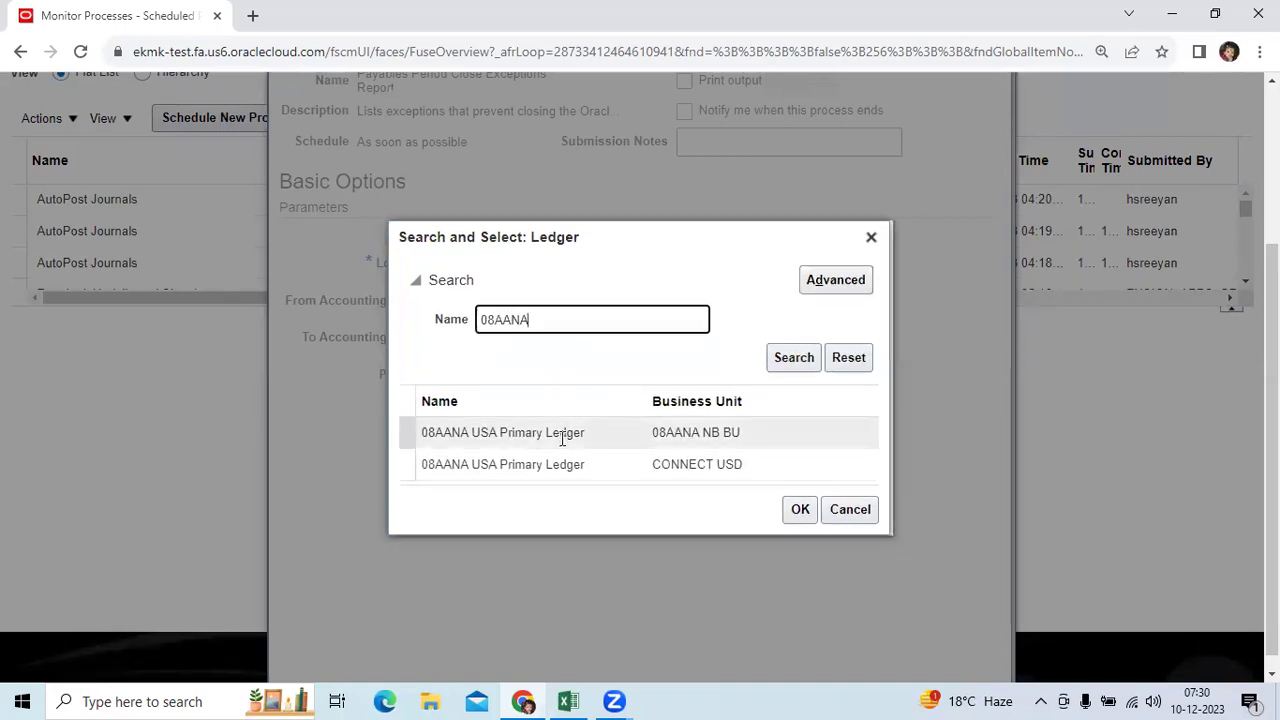
{"action": "left_click", "coordinate": [576, 437]}
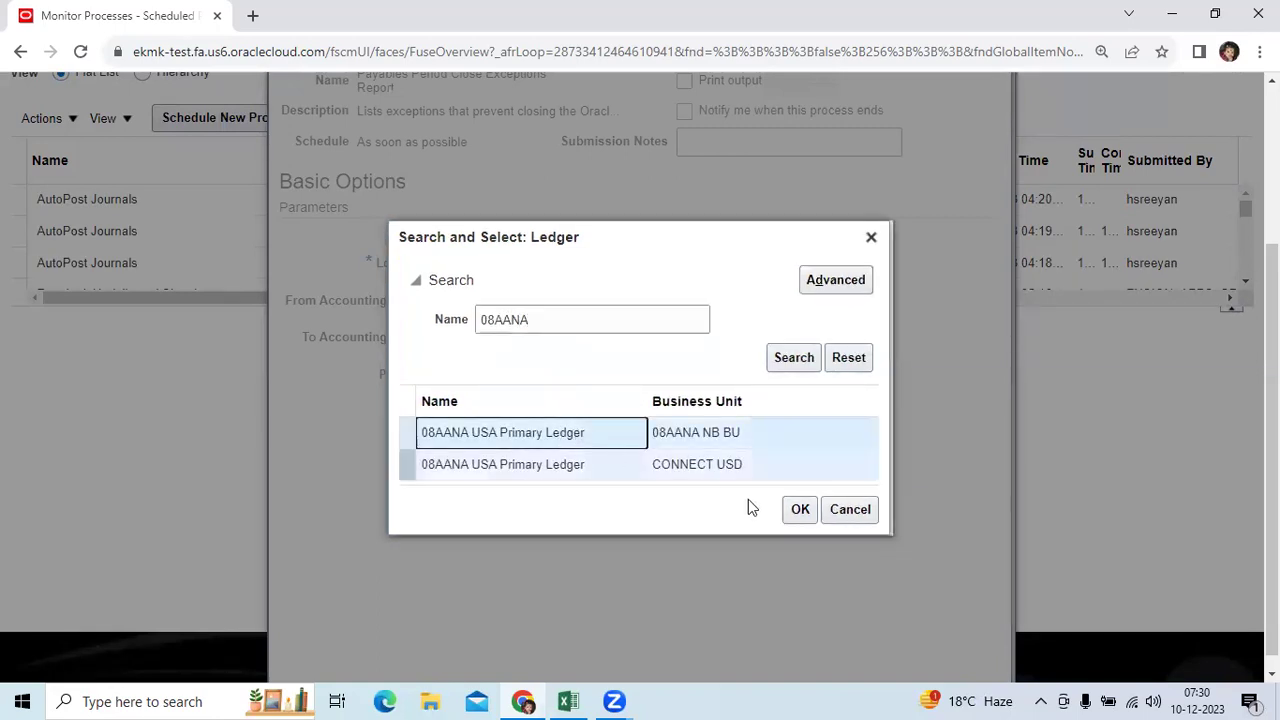
{"action": "left_click", "coordinate": [799, 509]}
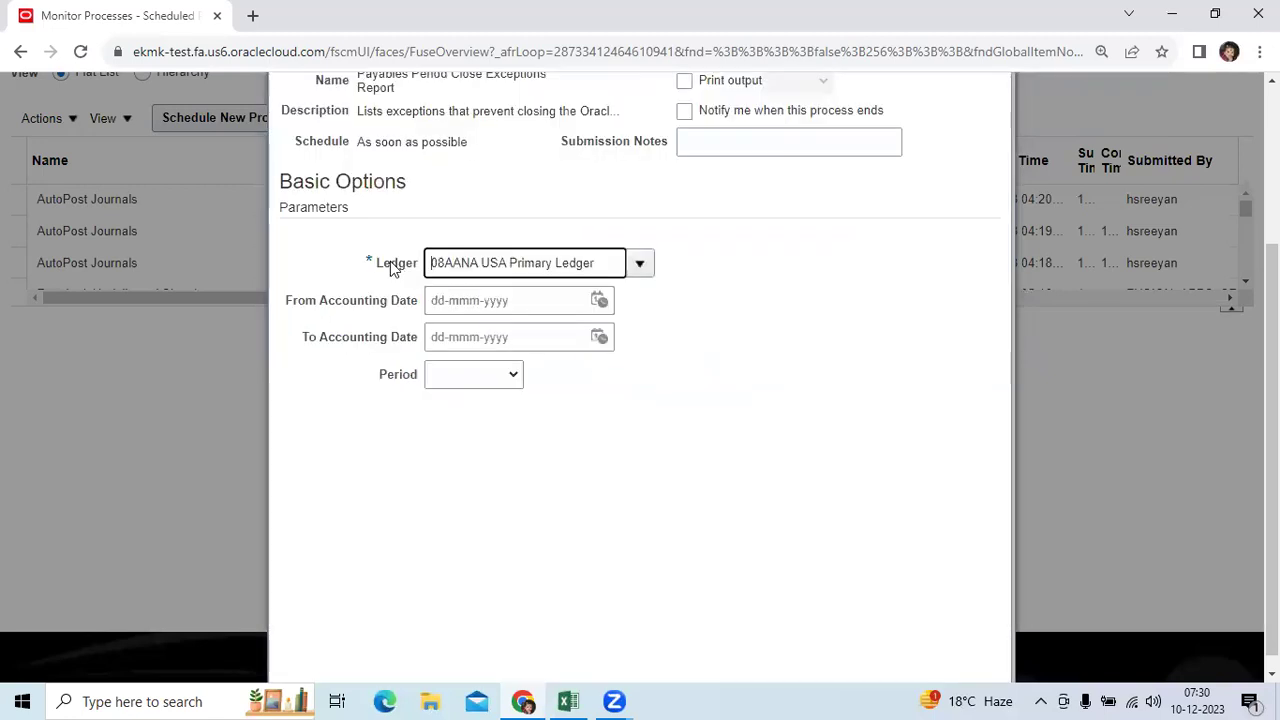
{"action": "left_click_drag", "start_coordinate": [377, 262], "coordinate": [418, 270]}
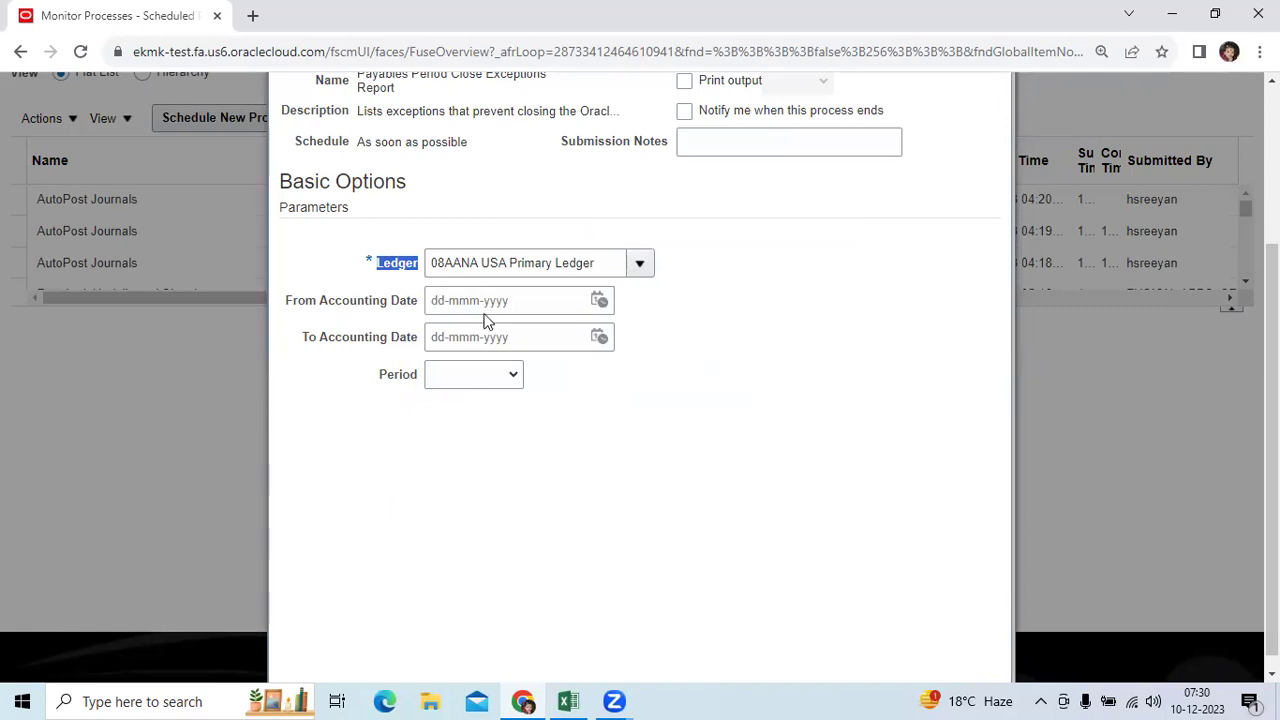
Submit the Payables Period Close Exceptions Report for period Nov-23 and refresh the process list
{"action": "left_click", "coordinate": [475, 376]}
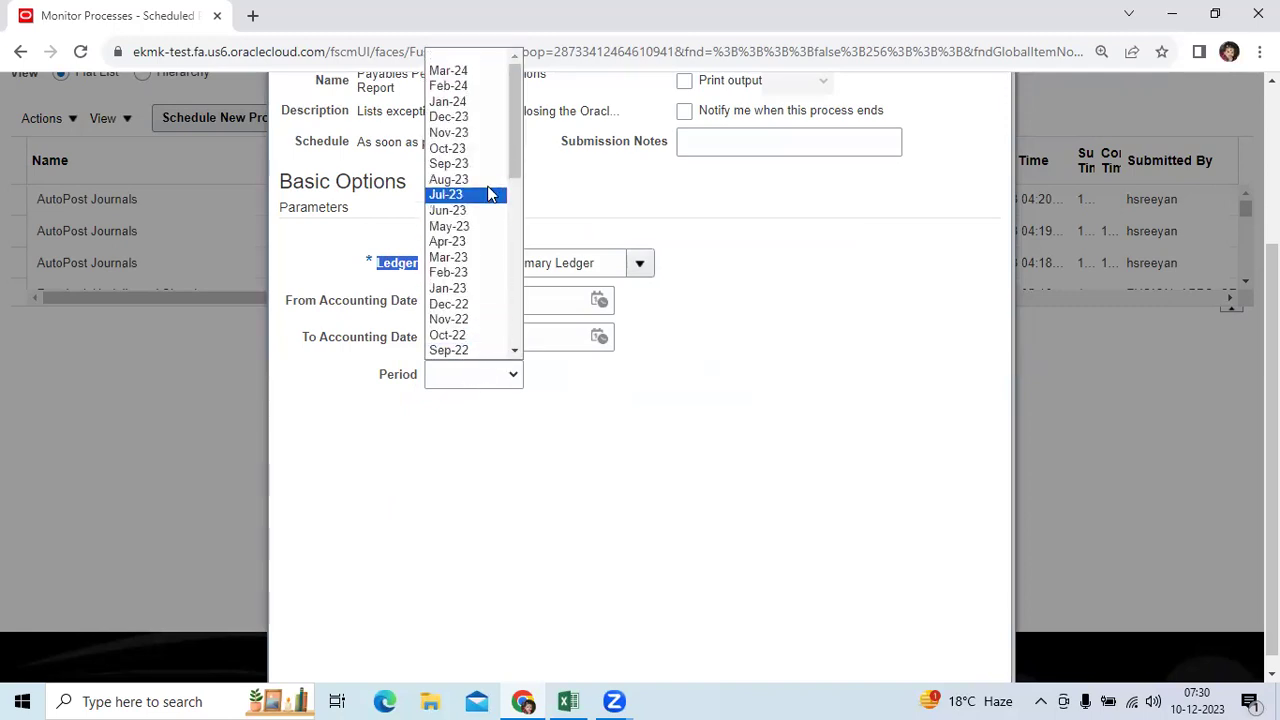
{"action": "left_click", "coordinate": [490, 132]}
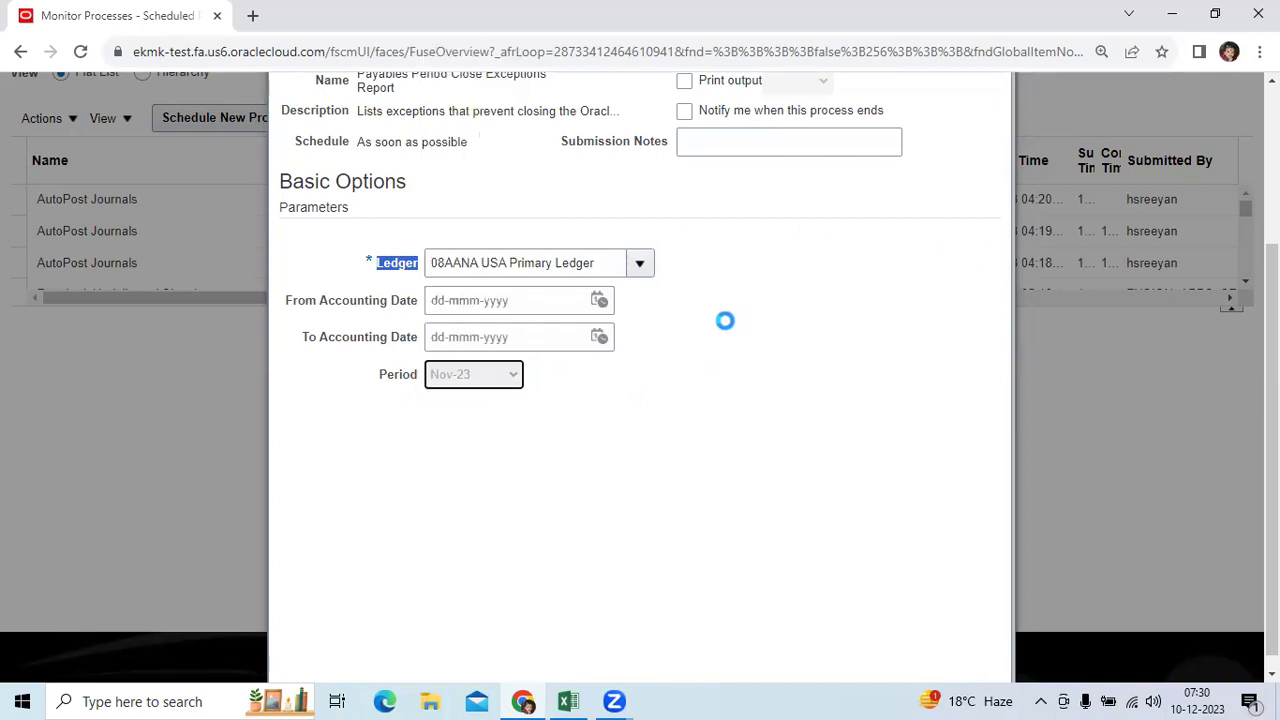
{"action": "scroll", "coordinate": [1270, 330], "scroll_direction": "up", "scroll_amount": 1}
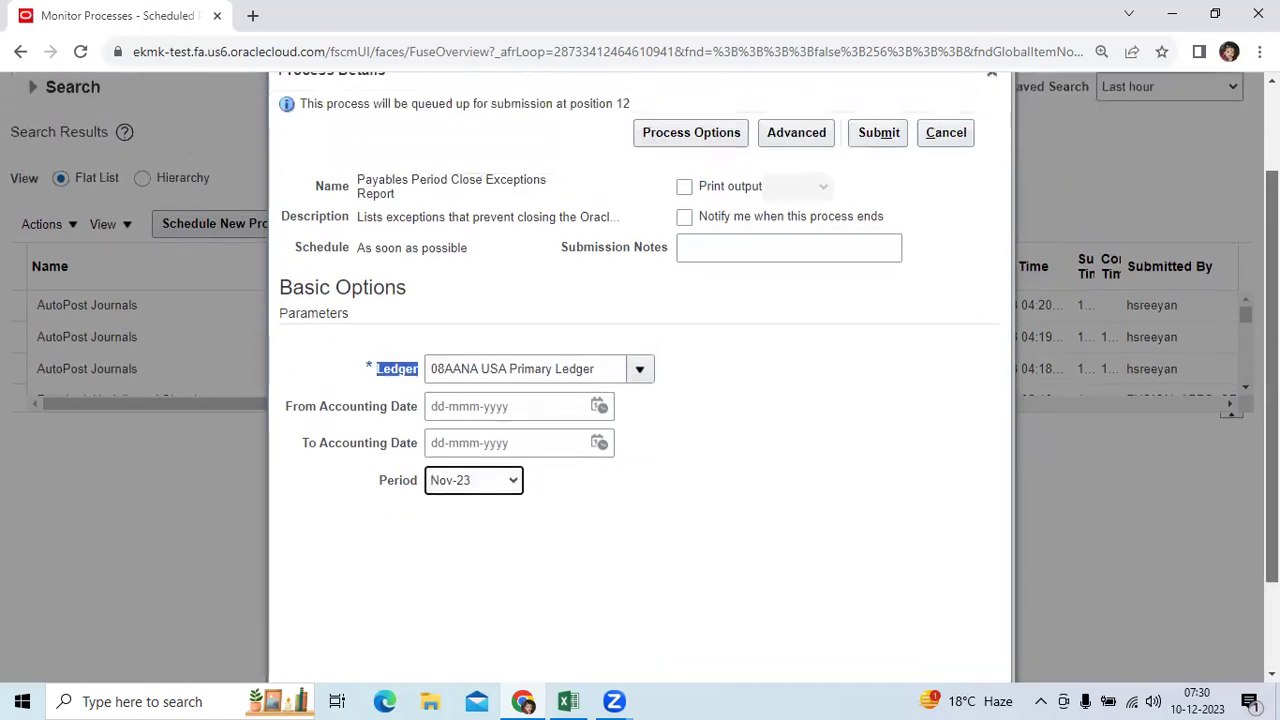
{"action": "left_click", "coordinate": [879, 146]}
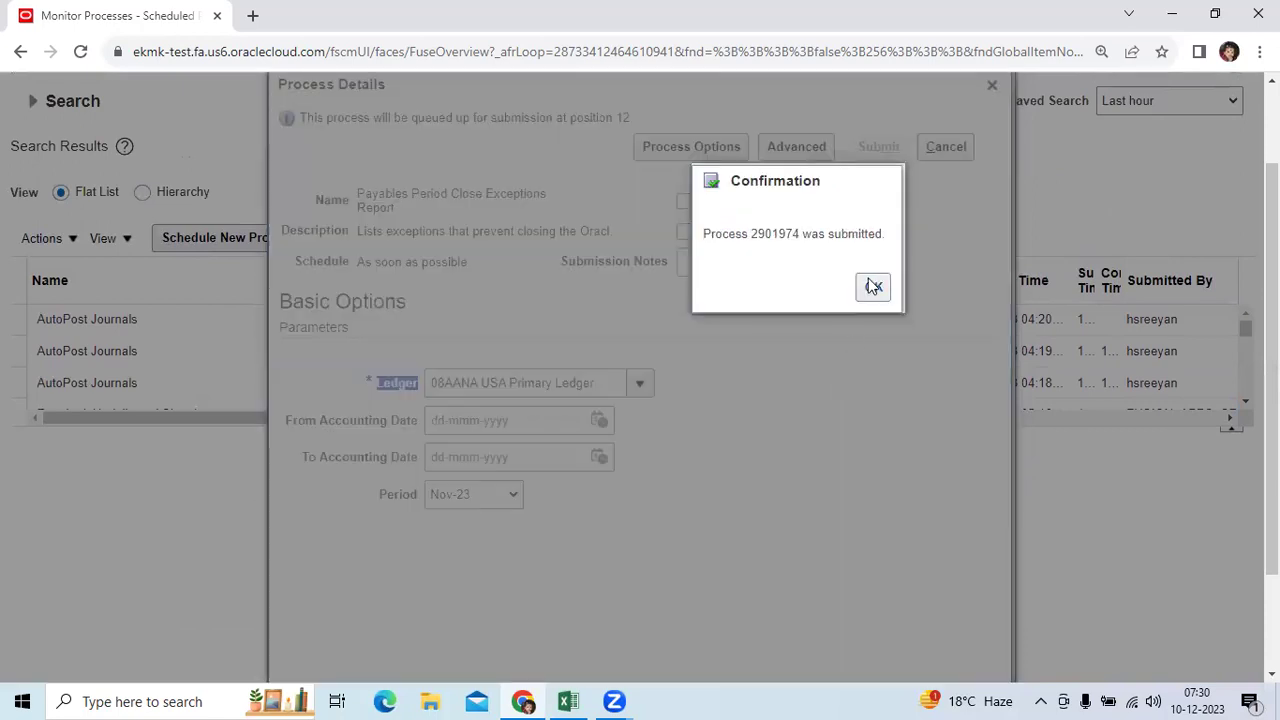
{"action": "left_click", "coordinate": [871, 286]}
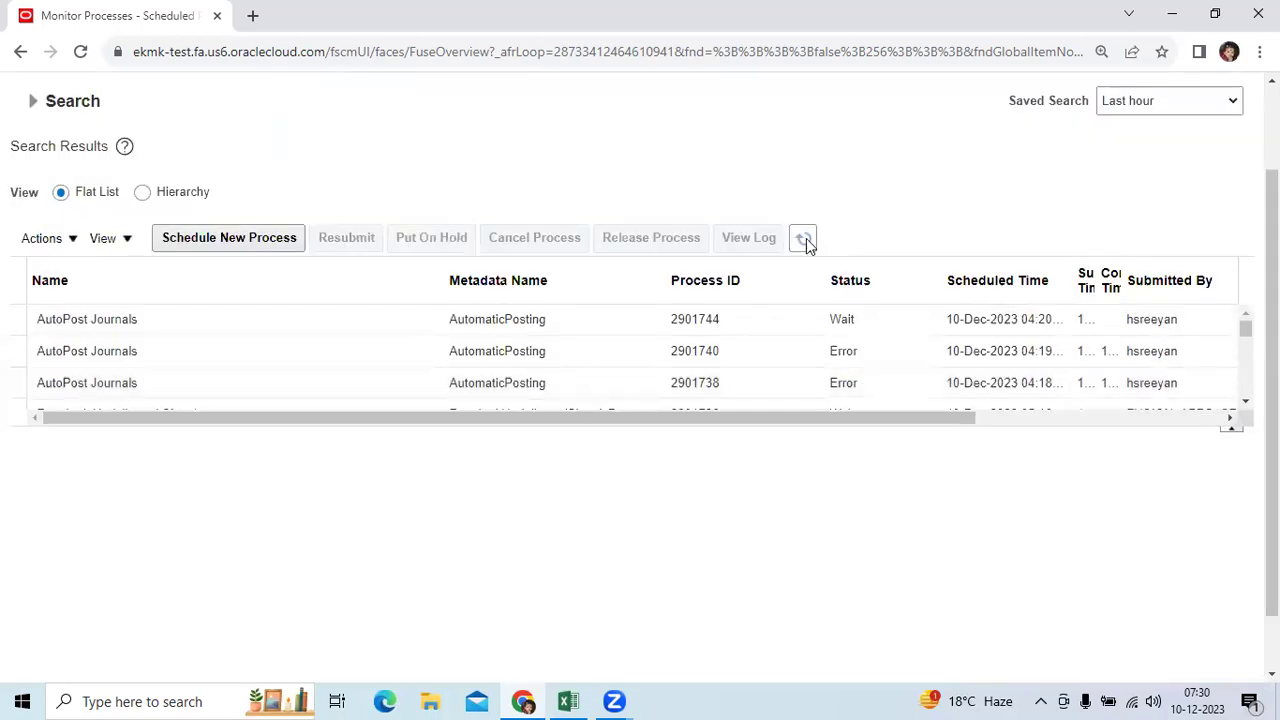
{"action": "left_click", "coordinate": [805, 240]}
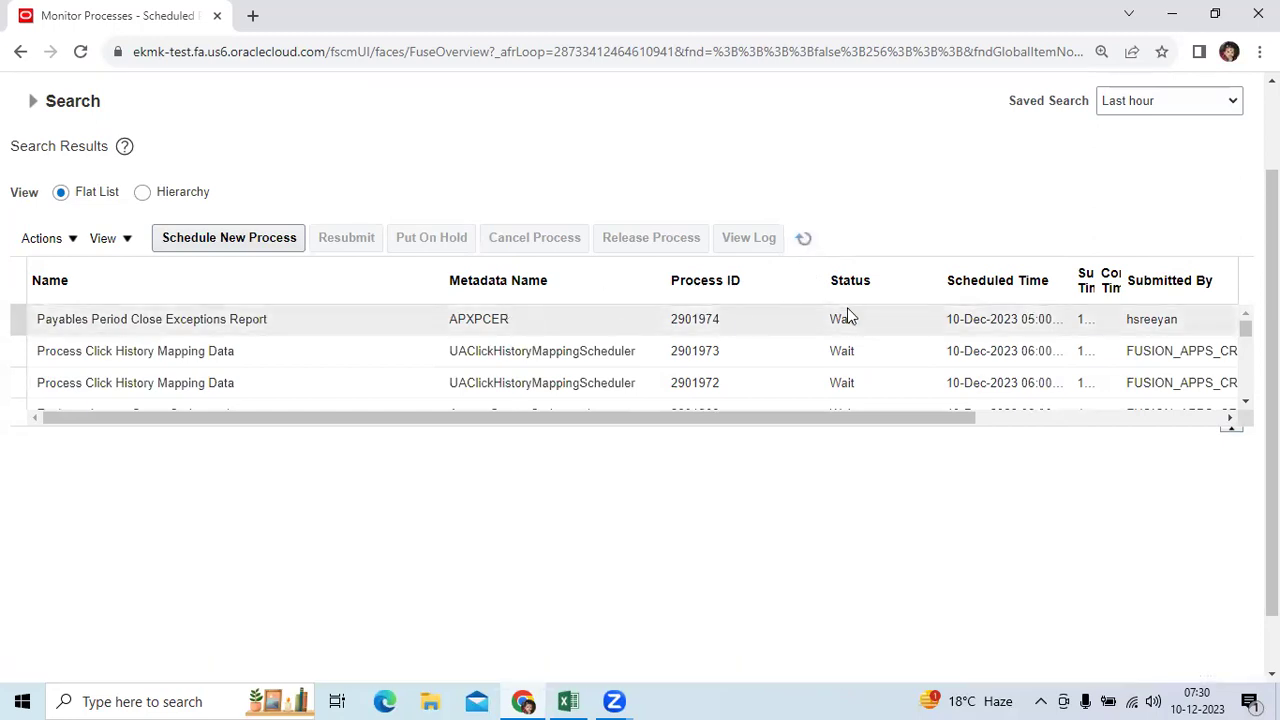
Switch to the Excel workbook and fill cell B23, describing the Subledger Period Close Exceptions Report, with gold
{"action": "left_click", "coordinate": [568, 700]}
{"action": "scroll", "coordinate": [757, 460], "scroll_direction": "down", "scroll_amount": 2}
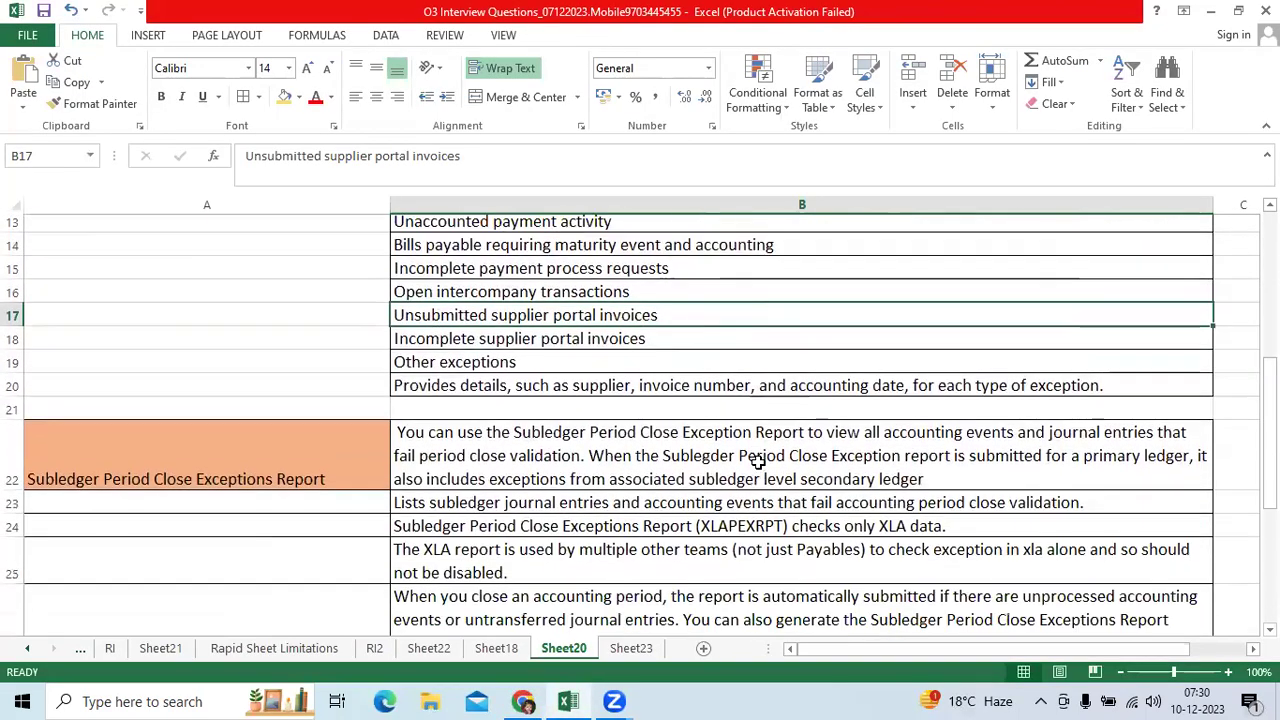
{"action": "scroll", "coordinate": [757, 460], "scroll_direction": "down", "scroll_amount": 2}
{"action": "left_click", "coordinate": [320, 321]}
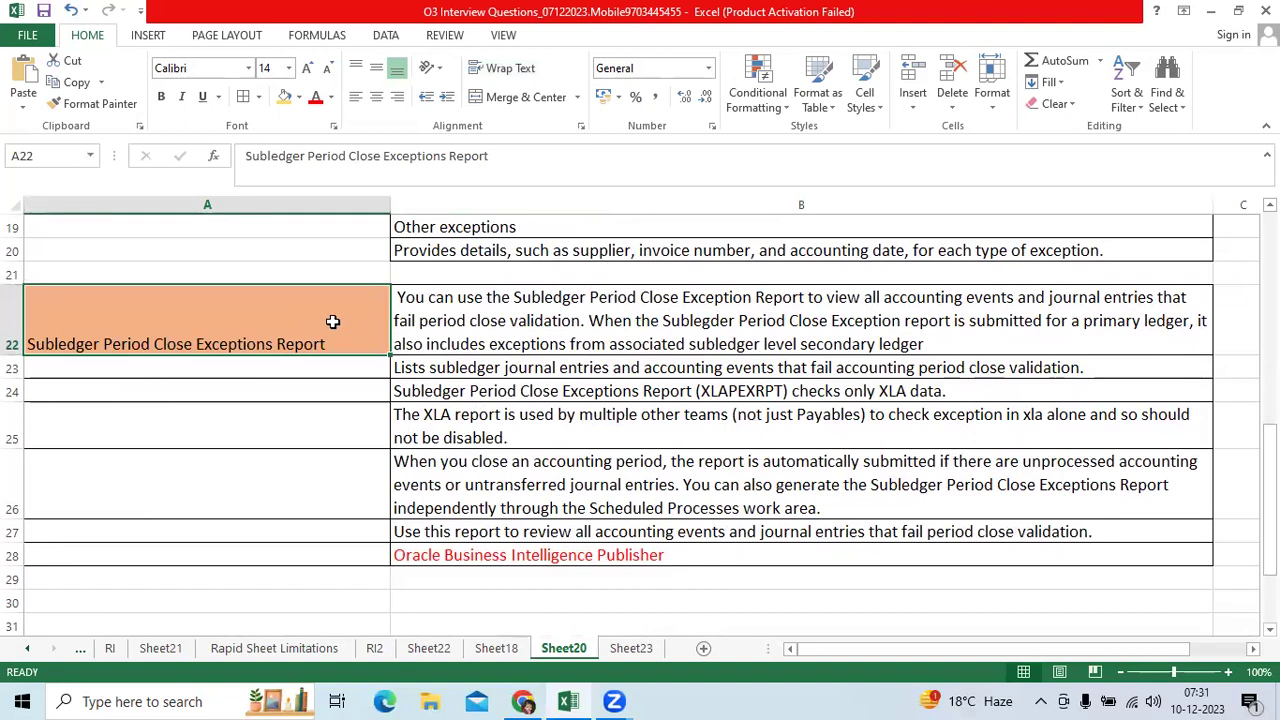
{"action": "left_click", "coordinate": [490, 368]}
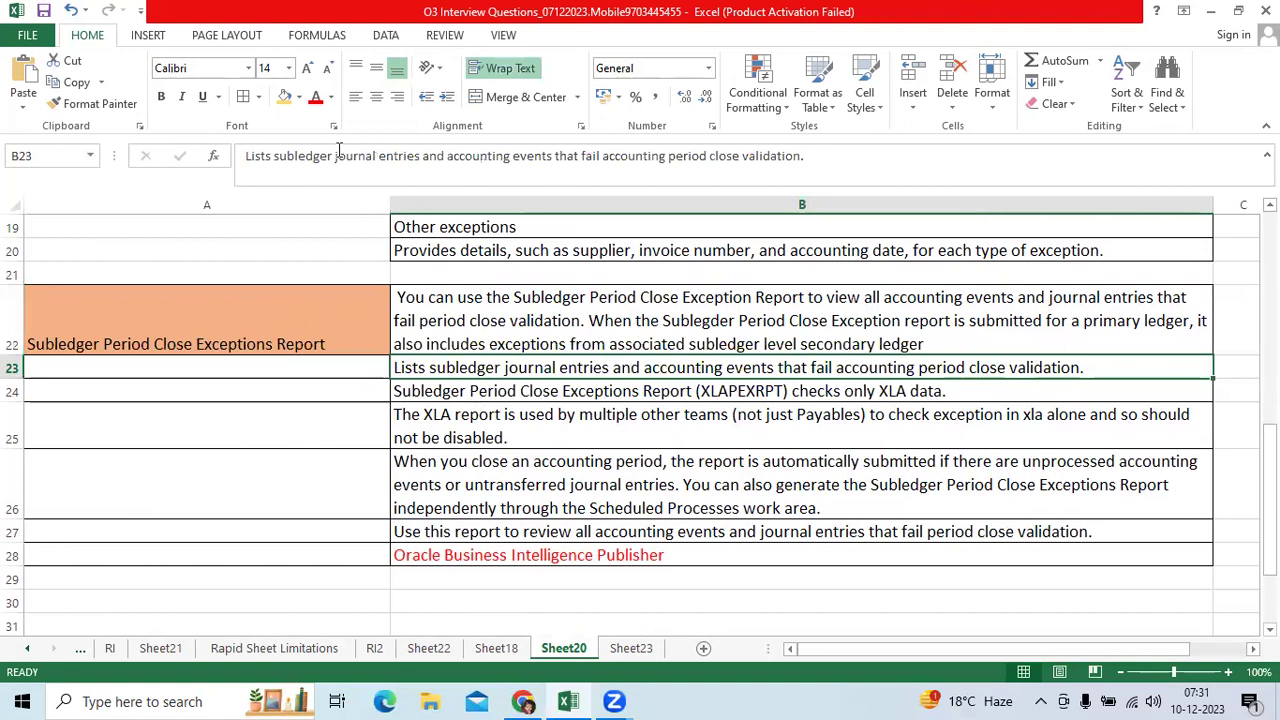
{"action": "left_click", "coordinate": [284, 96]}
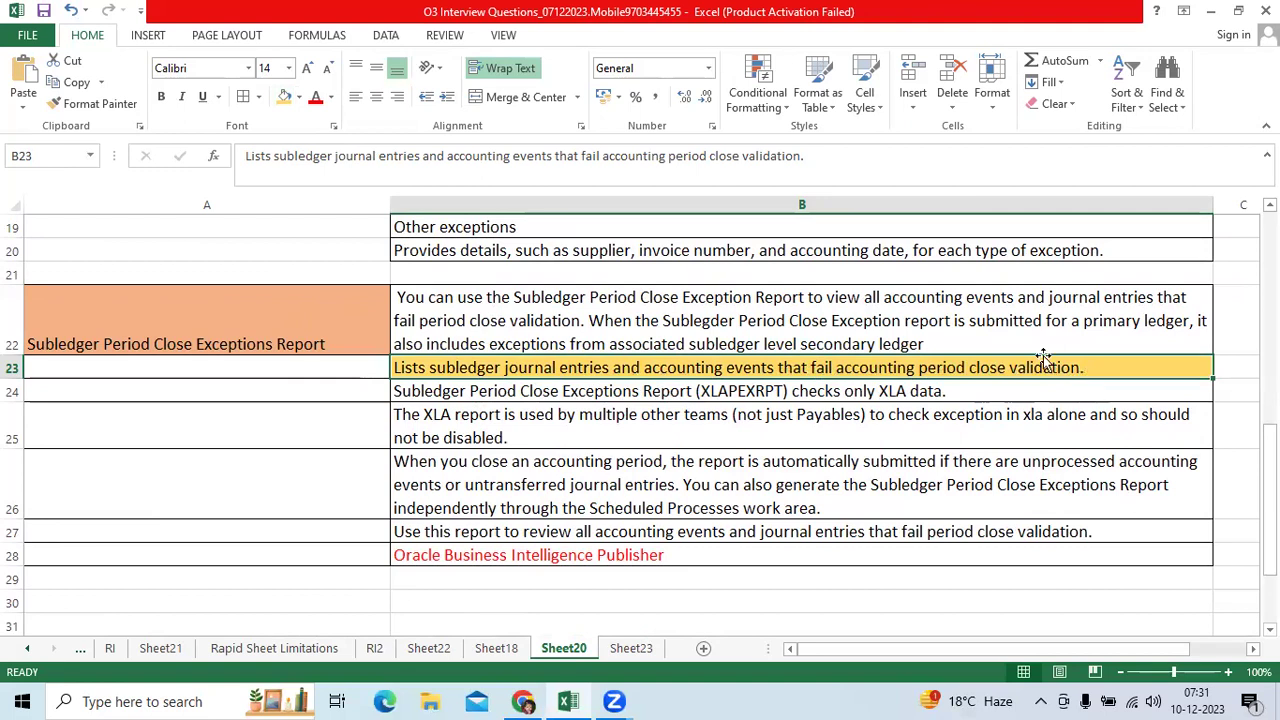
Colour the words "primary ledger" red in the Subledger Period Close Exceptions Report description in cell B22
{"action": "left_click", "coordinate": [670, 321]}
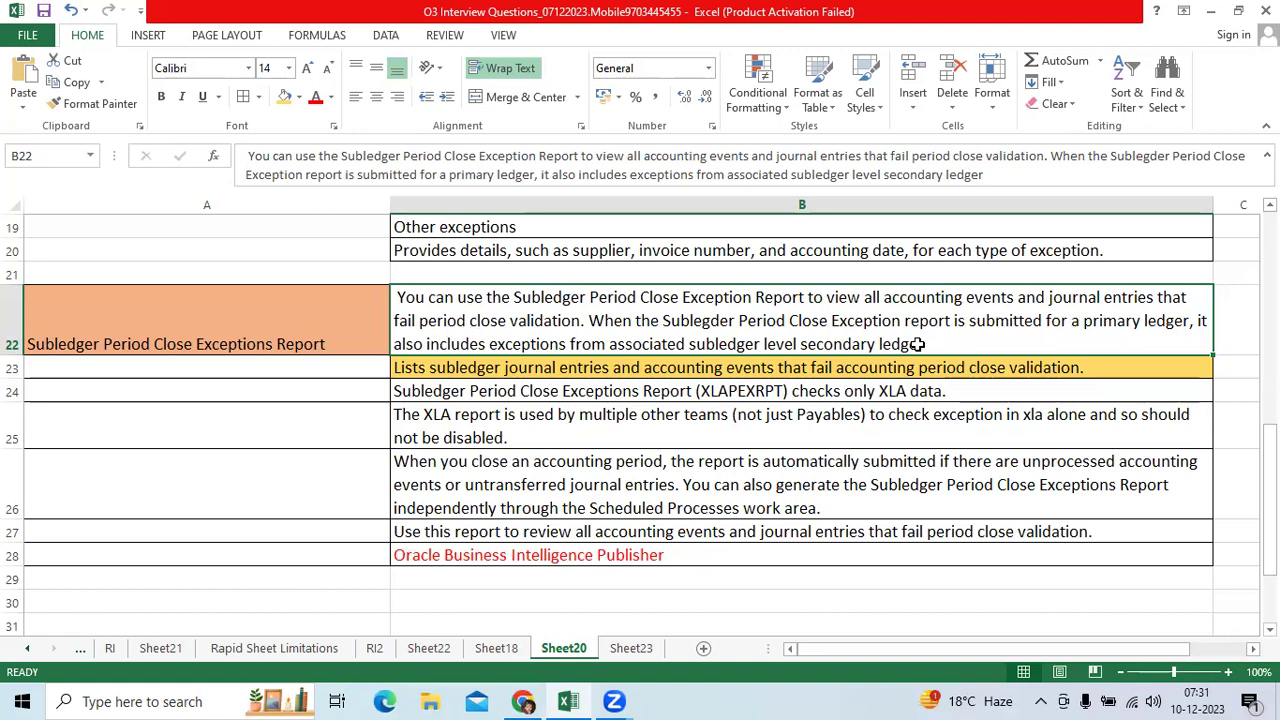
{"action": "double_click", "coordinate": [1177, 320]}
{"action": "left_click_drag", "start_coordinate": [1166, 320], "coordinate": [1059, 322]}
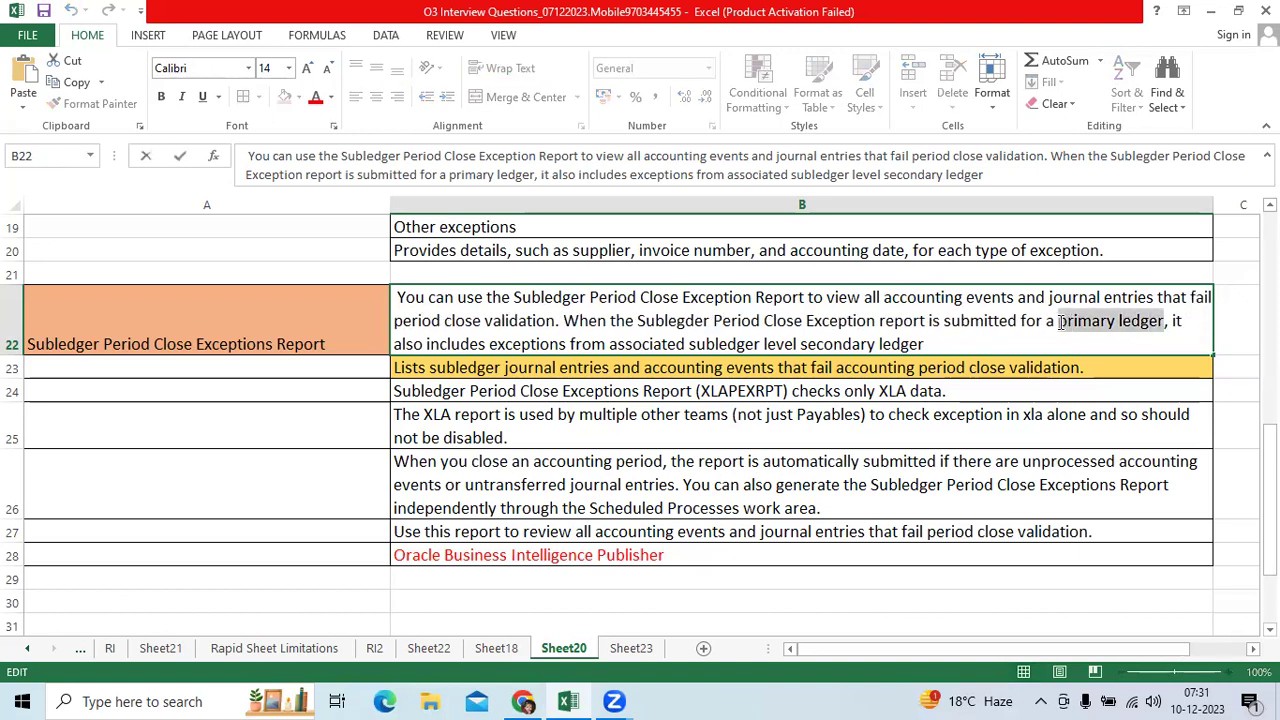
{"action": "left_click", "coordinate": [315, 97]}
{"action": "left_click", "coordinate": [953, 341]}
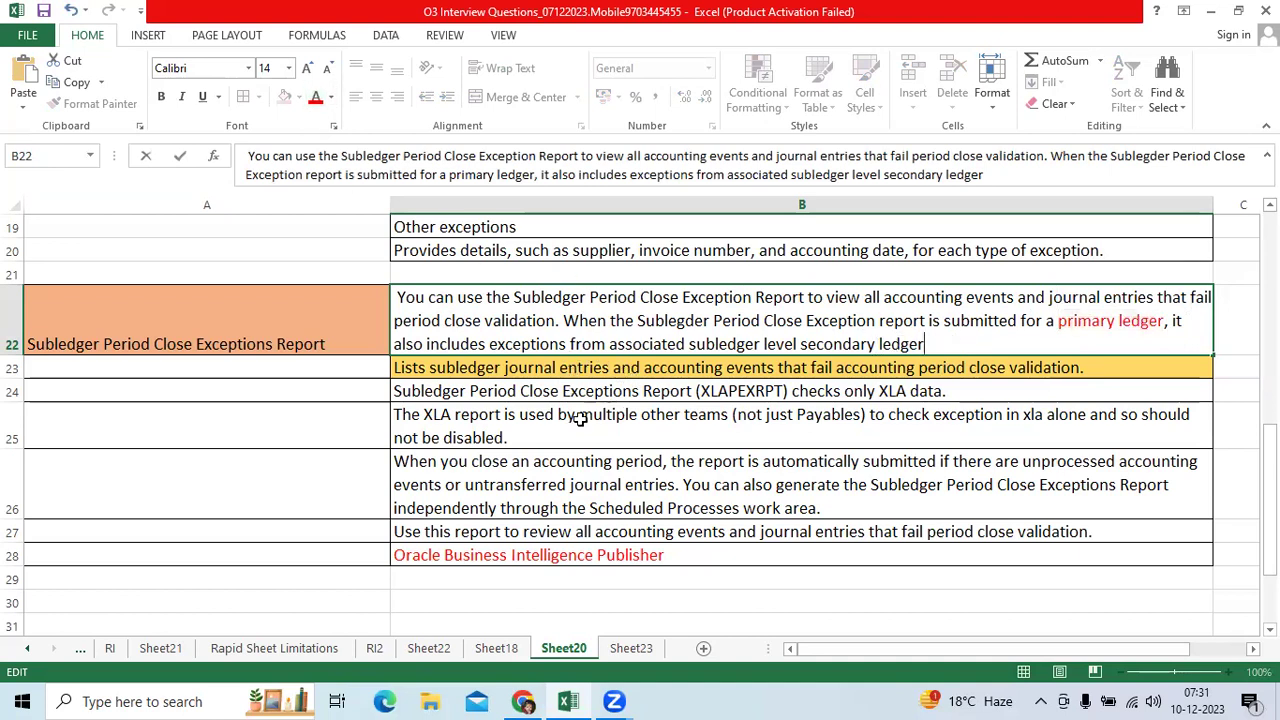
{"action": "left_click", "coordinate": [280, 345]}
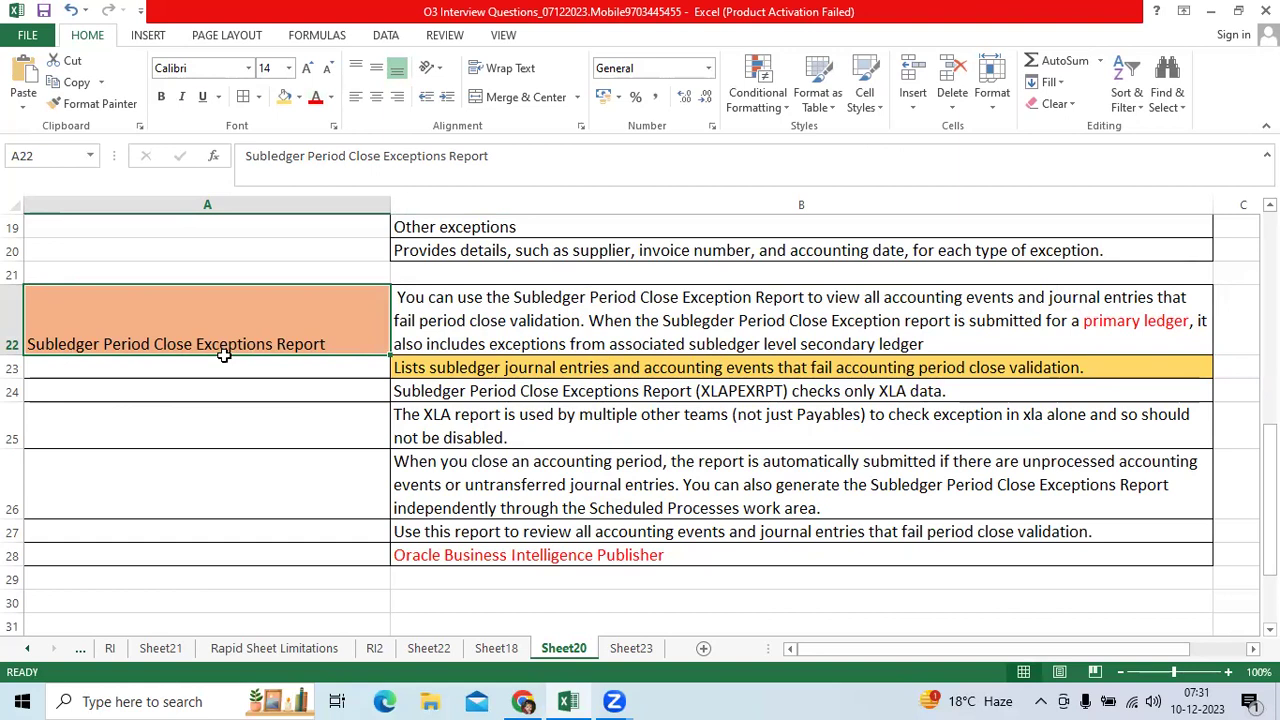
Go through the Subledger Period Close Exceptions Report notes in rows 24 to 28, from XLA data to Oracle Business Intelligence Publisher
{"action": "left_click", "coordinate": [224, 393]}
{"action": "left_click", "coordinate": [233, 341]}
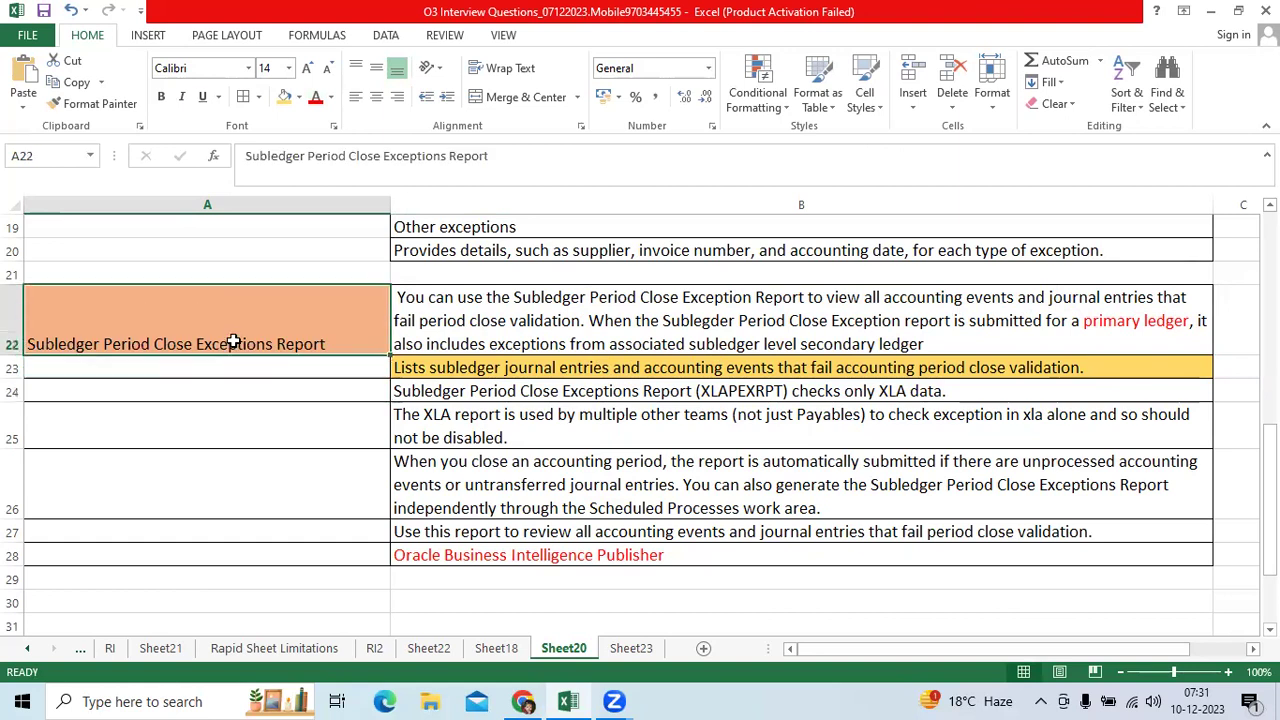
{"action": "left_click", "coordinate": [571, 390]}
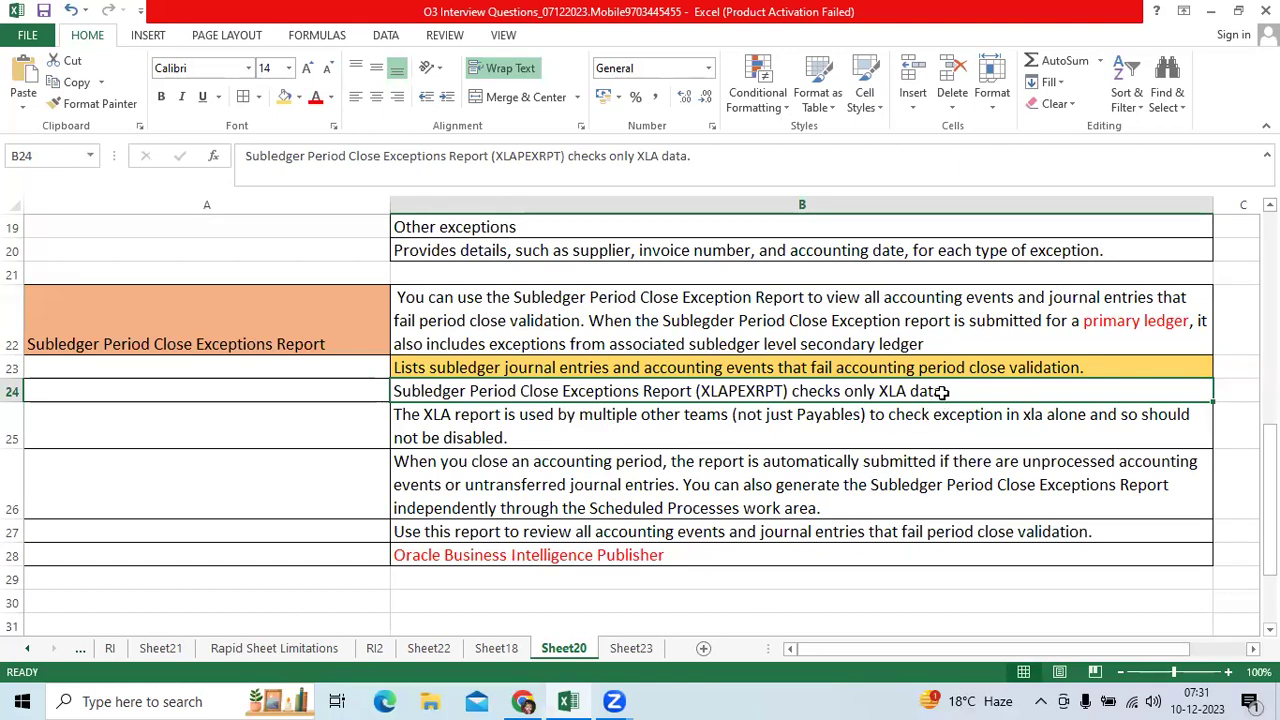
{"action": "left_click_drag", "start_coordinate": [944, 391], "coordinate": [884, 391]}
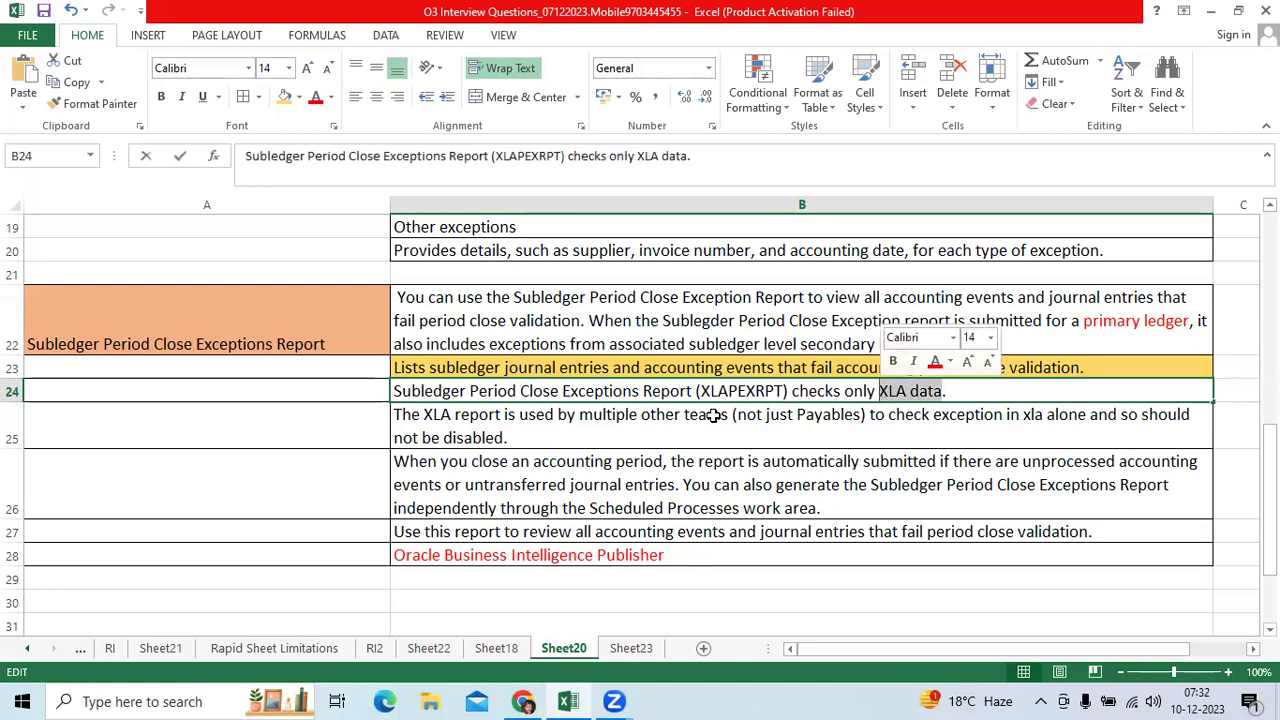
{"action": "left_click", "coordinate": [568, 437]}
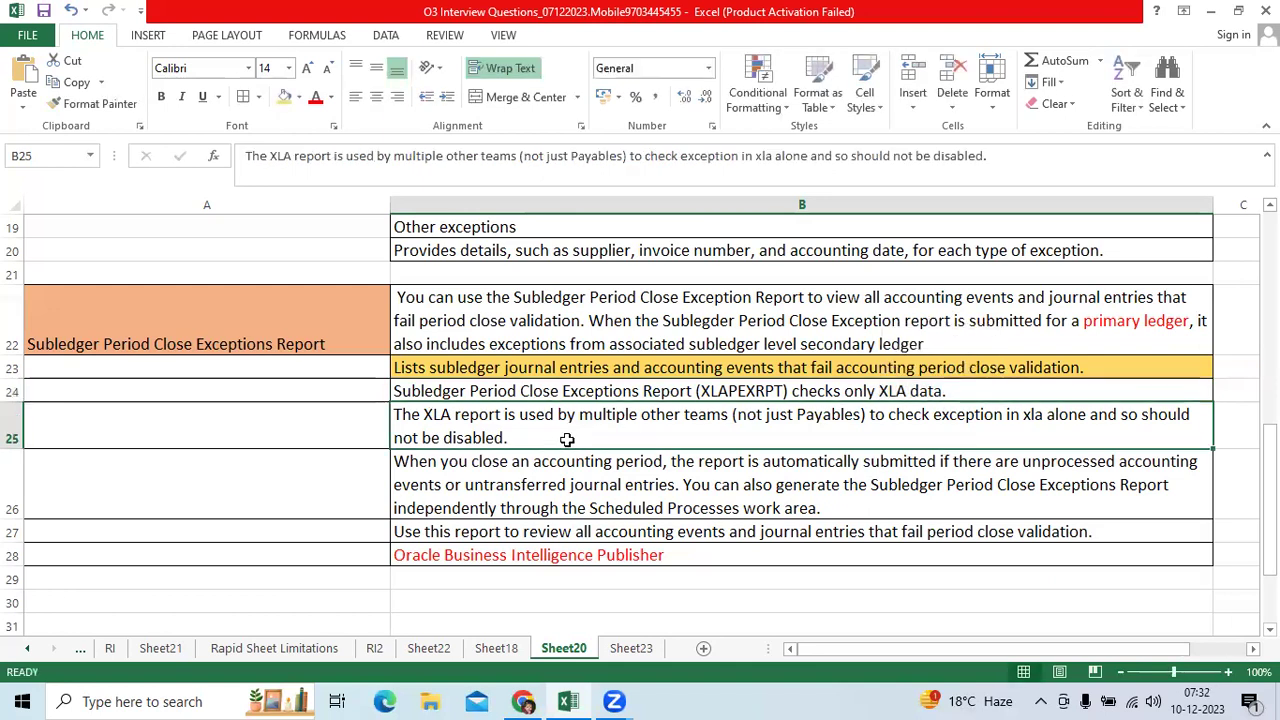
{"action": "left_click", "coordinate": [677, 482]}
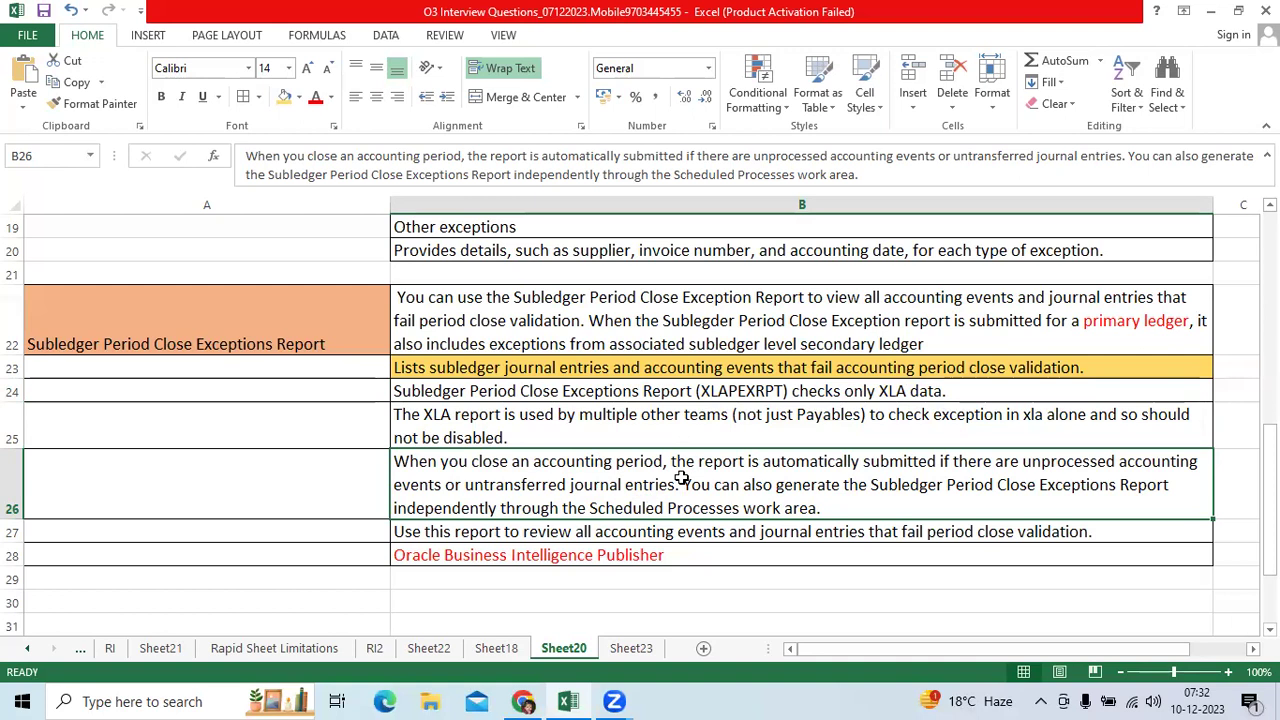
{"action": "left_click", "coordinate": [634, 558]}
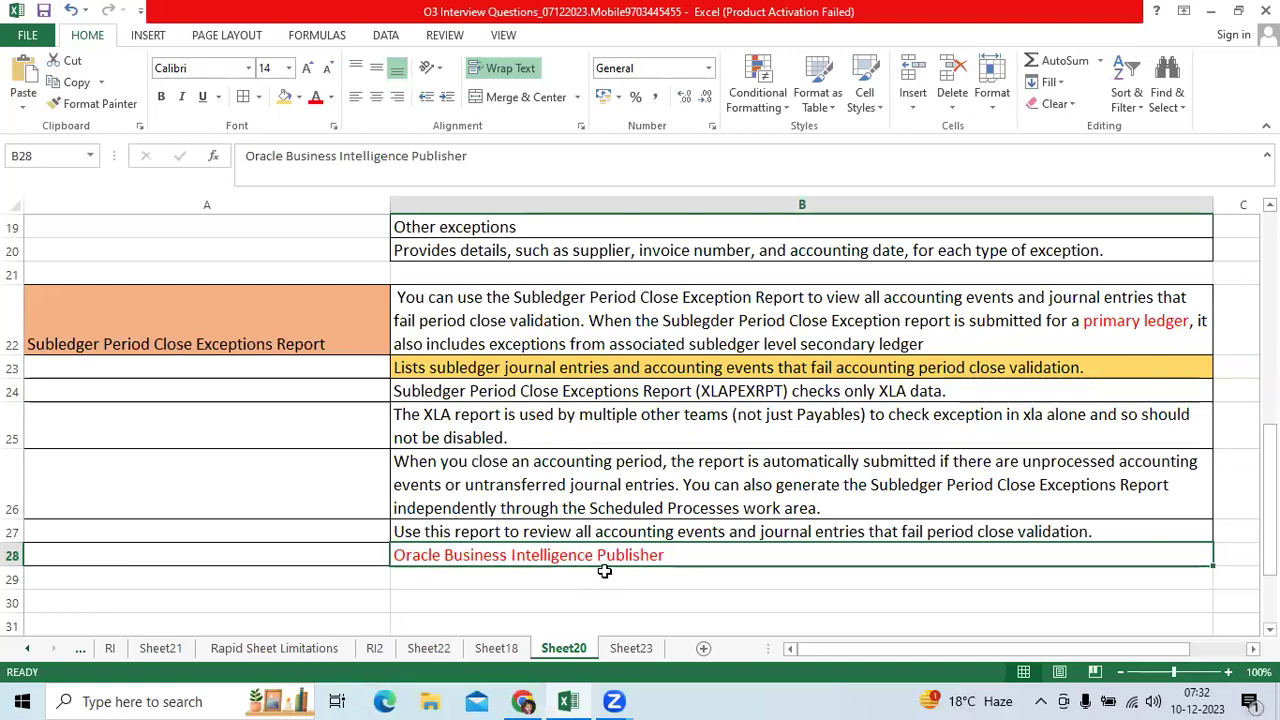
Switch to Oracle Fusion in Chrome, select the Payables Period Close Exceptions Report process and republish its output
{"action": "left_click", "coordinate": [524, 692]}
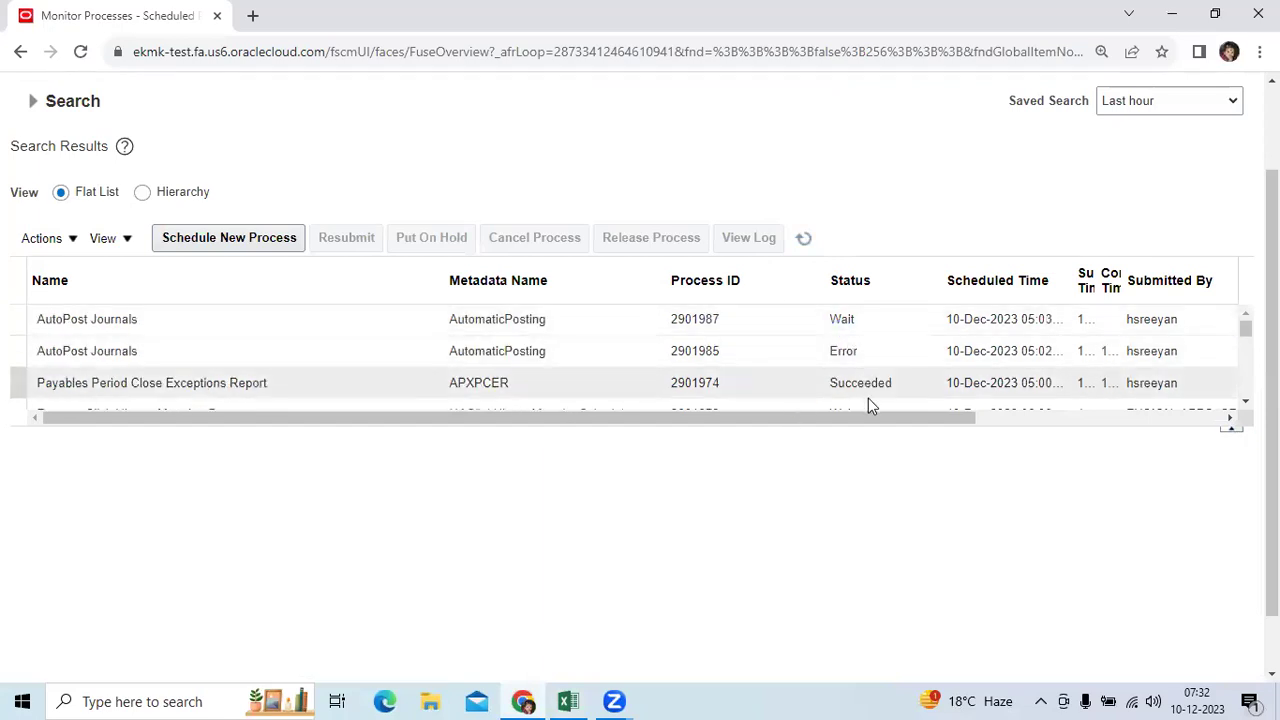
{"action": "left_click", "coordinate": [765, 390]}
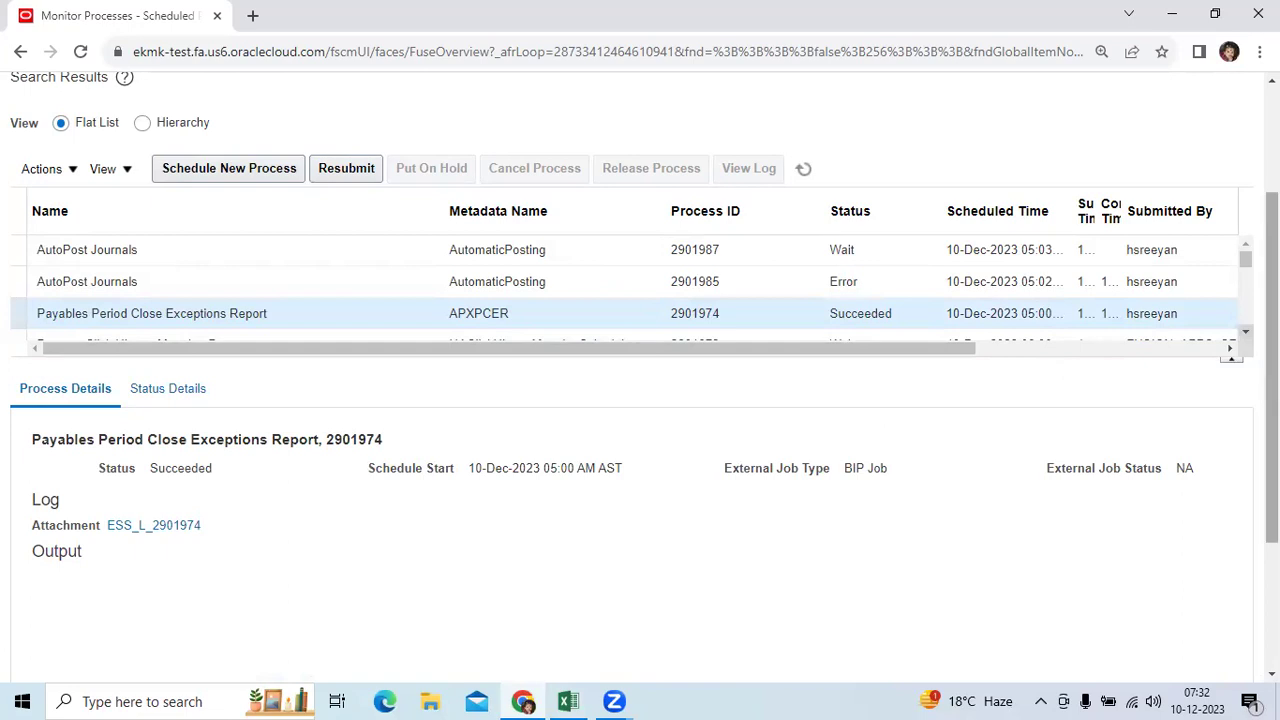
{"action": "scroll", "coordinate": [645, 317], "scroll_direction": "down", "scroll_amount": 1}
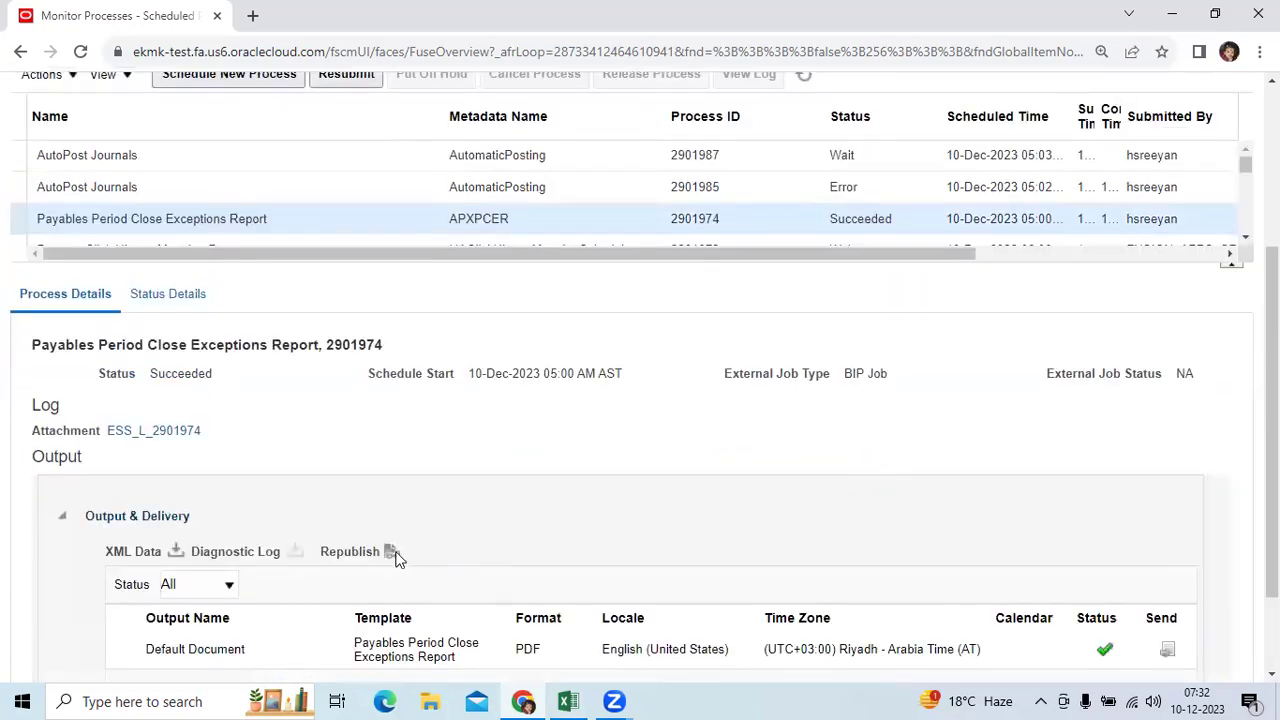
{"action": "left_click", "coordinate": [391, 553]}
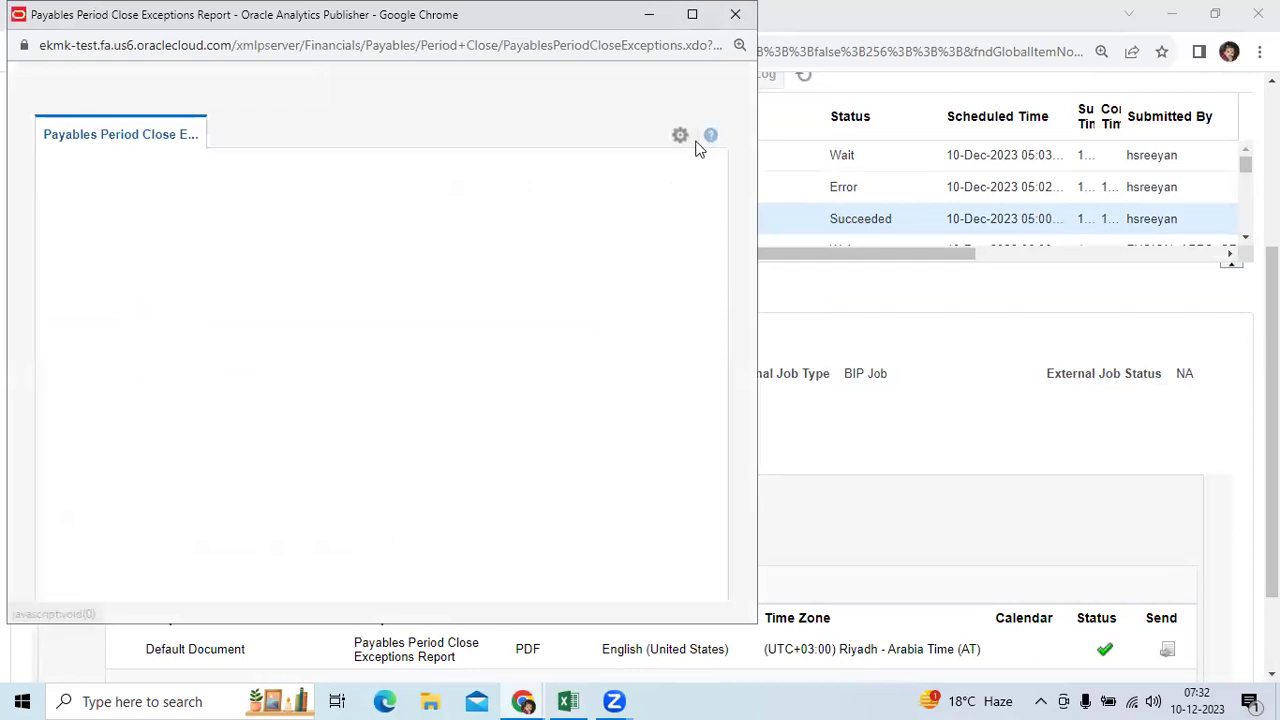
Export the republished report as PDF and go to page 2 to examine exceptions by business unit
{"action": "left_click", "coordinate": [680, 136]}
{"action": "mouse_move", "coordinate": [640, 162]}
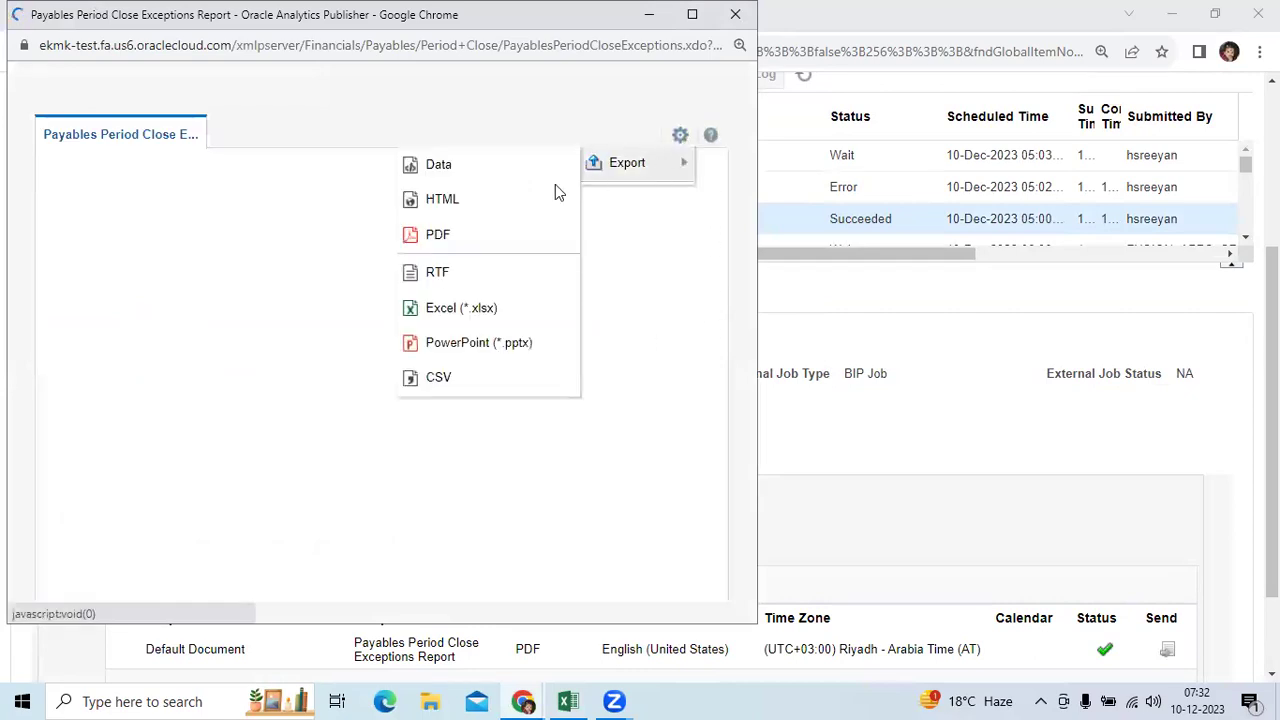
{"action": "left_click", "coordinate": [495, 241]}
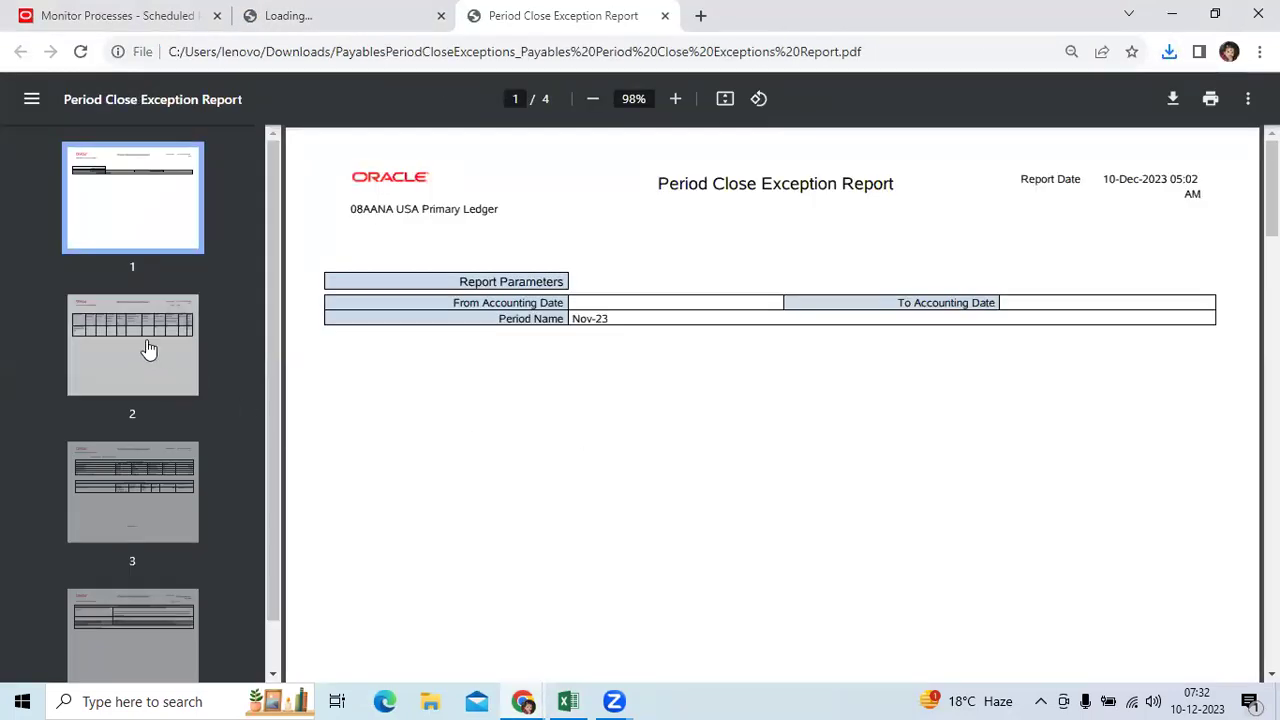
{"action": "left_click", "coordinate": [145, 345]}
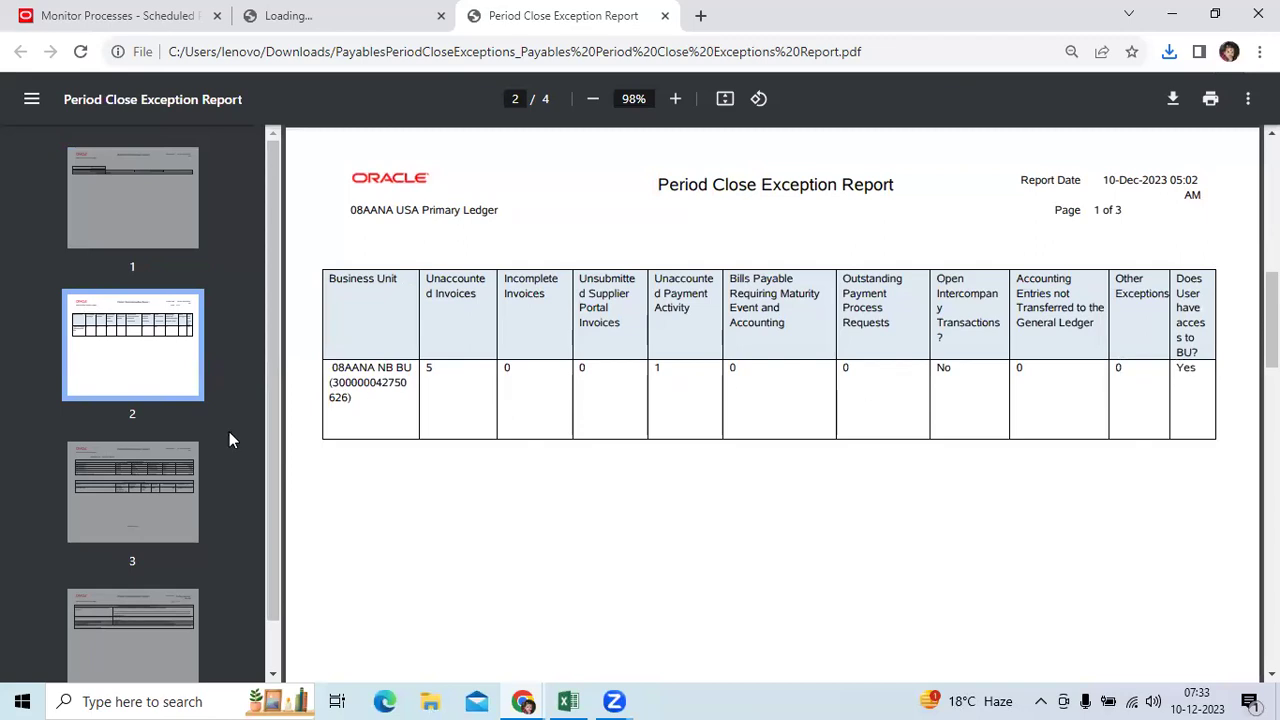
Examine the unaccounted invoices, payment activity and suggested corrective actions on pages 3 and 4 of the report, and close the report tabs
{"action": "left_click", "coordinate": [163, 506]}
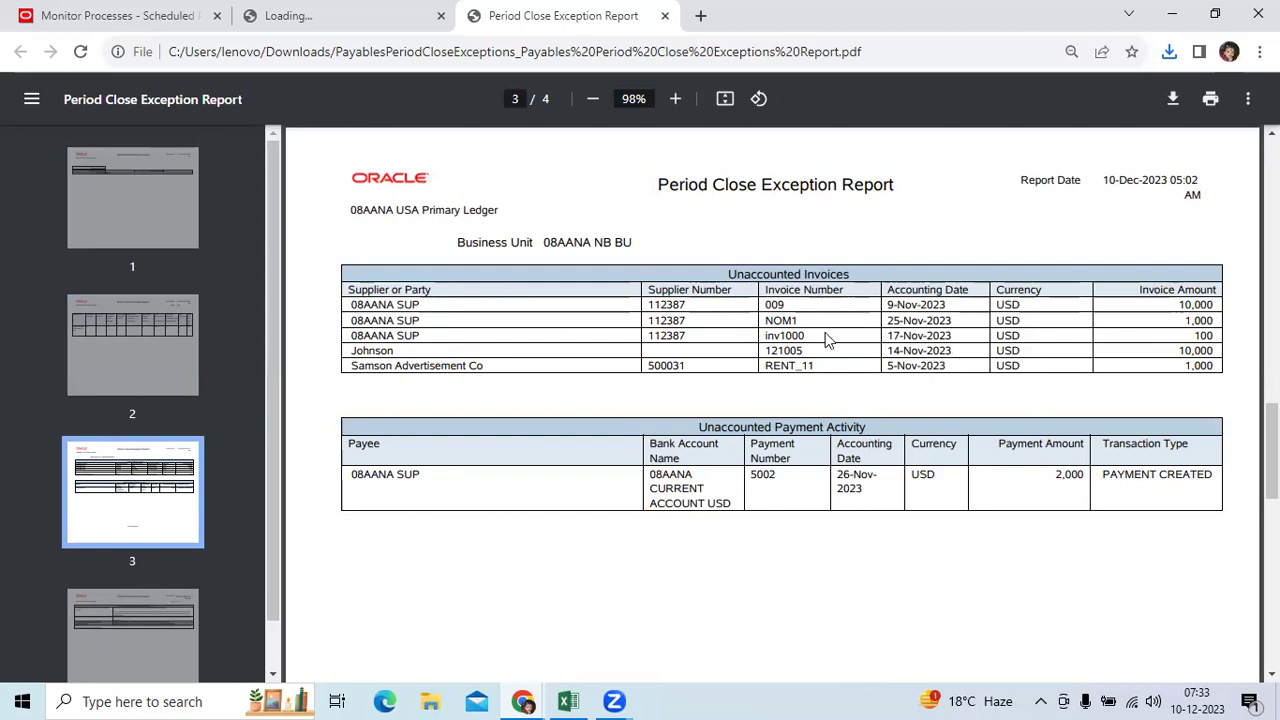
{"action": "scroll", "coordinate": [808, 445], "scroll_direction": "down", "scroll_amount": 1}
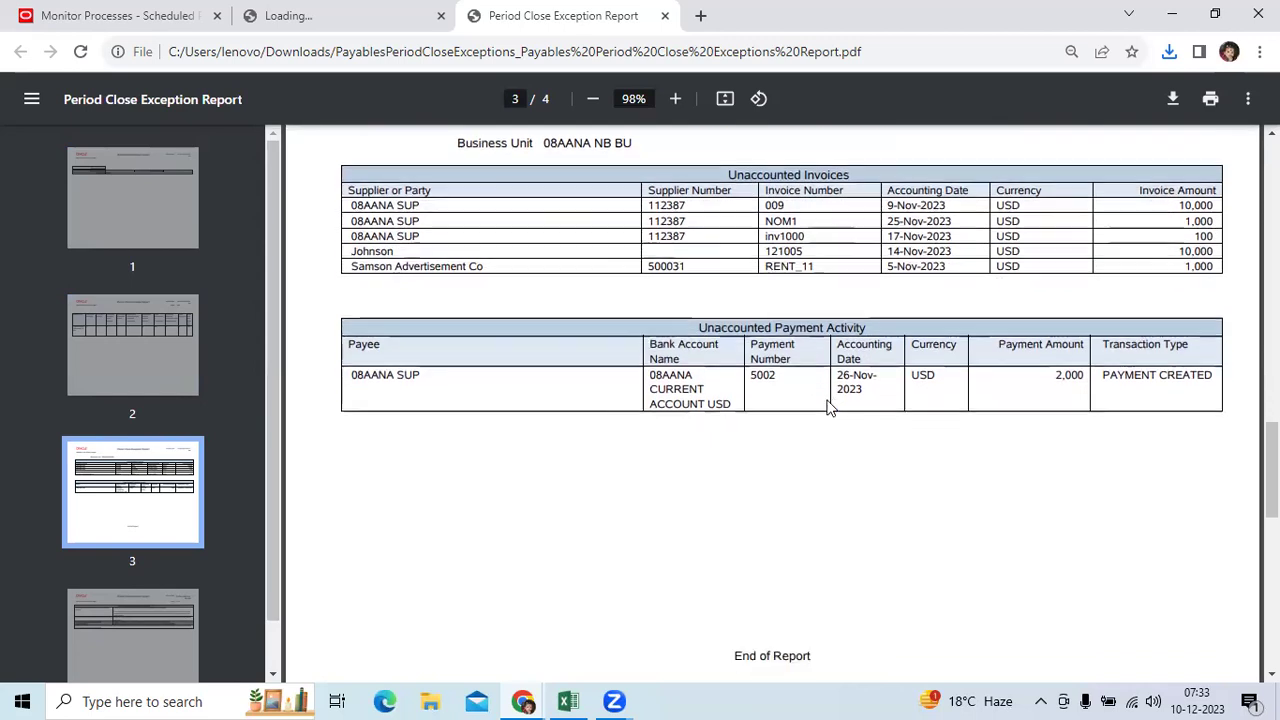
{"action": "scroll", "coordinate": [829, 405], "scroll_direction": "down", "scroll_amount": 6}
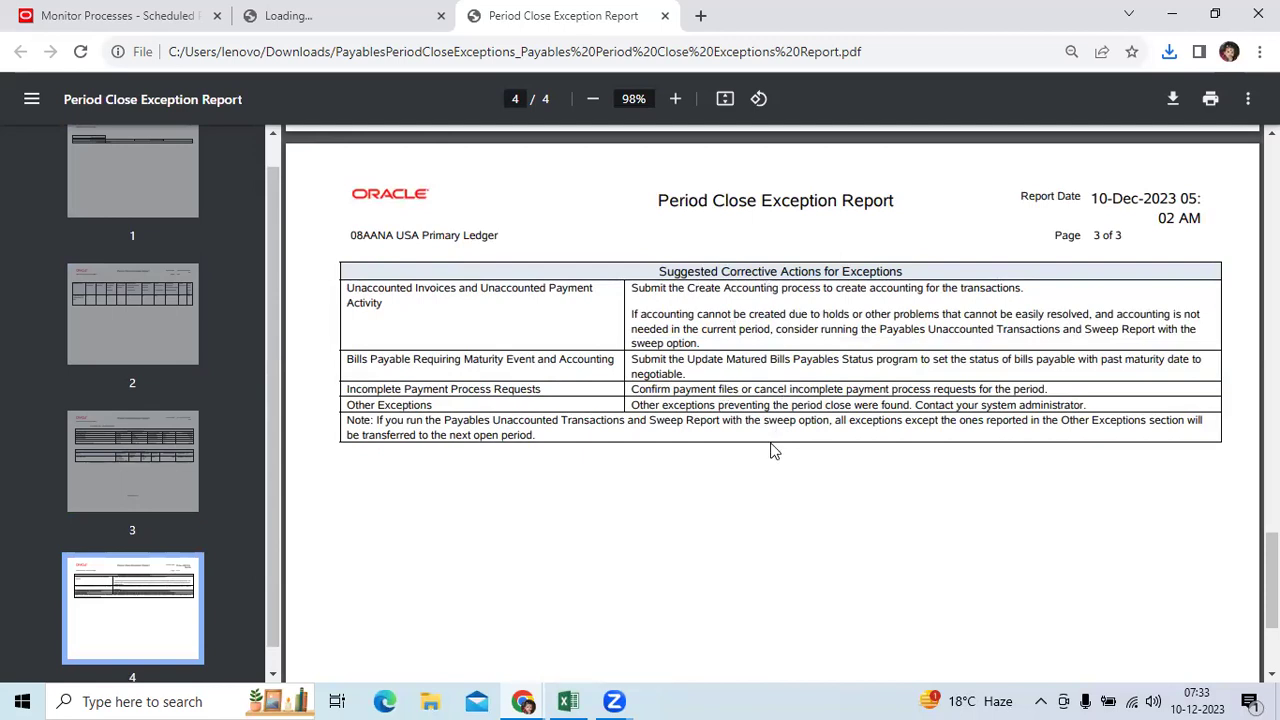
{"action": "scroll", "coordinate": [770, 450], "scroll_direction": "up", "scroll_amount": 20}
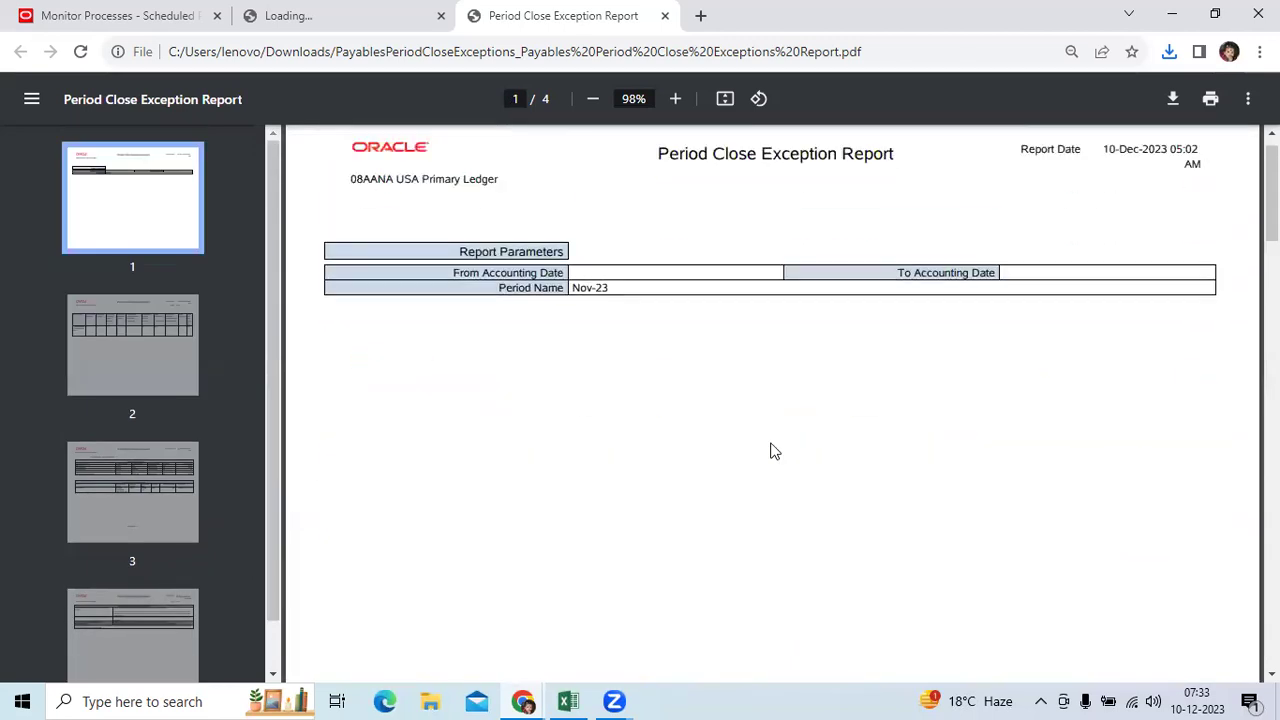
{"action": "scroll", "coordinate": [851, 477], "scroll_direction": "down", "scroll_amount": 10}
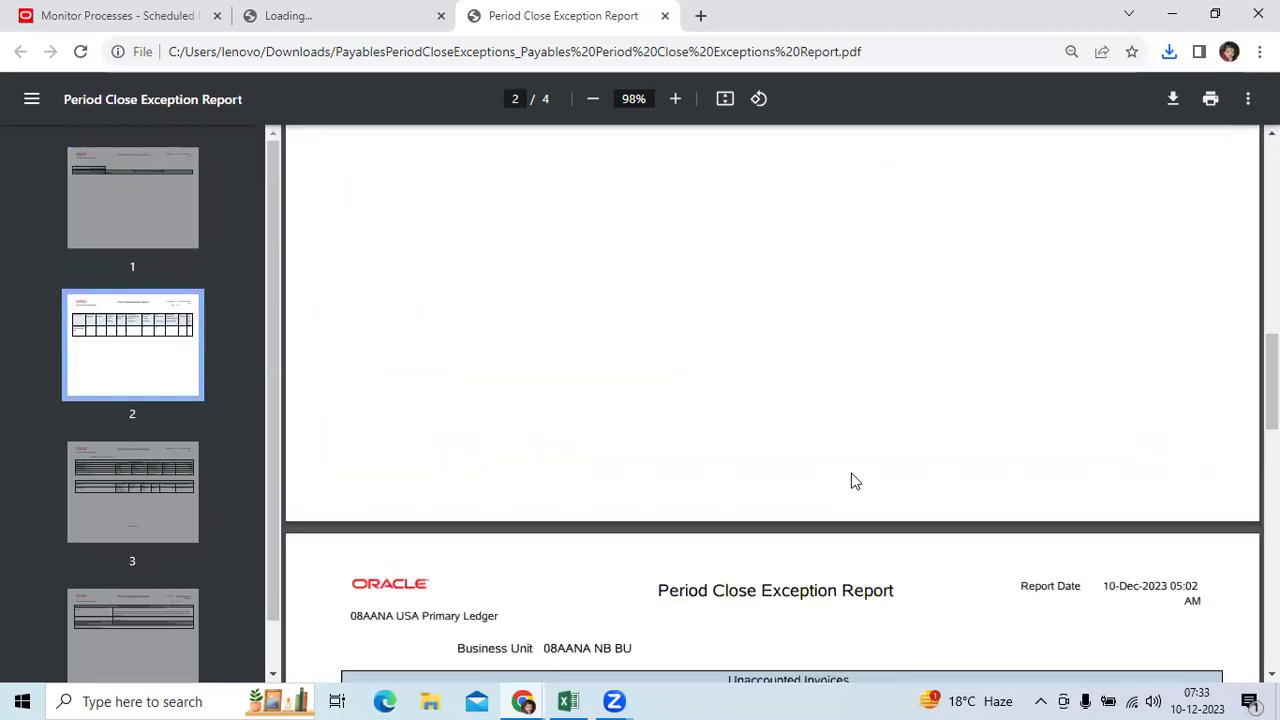
{"action": "scroll", "coordinate": [851, 482], "scroll_direction": "down", "scroll_amount": 6}
{"action": "scroll", "coordinate": [834, 394], "scroll_direction": "up", "scroll_amount": 3}
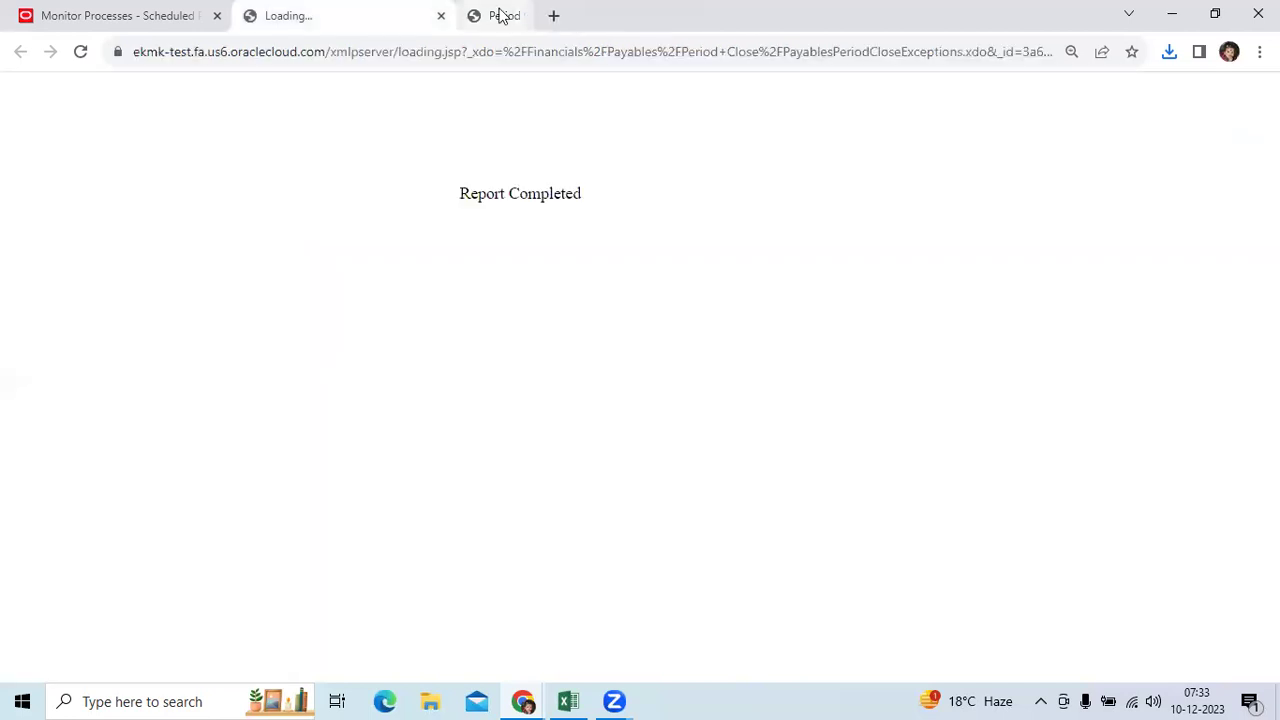
{"action": "left_click", "coordinate": [665, 16]}
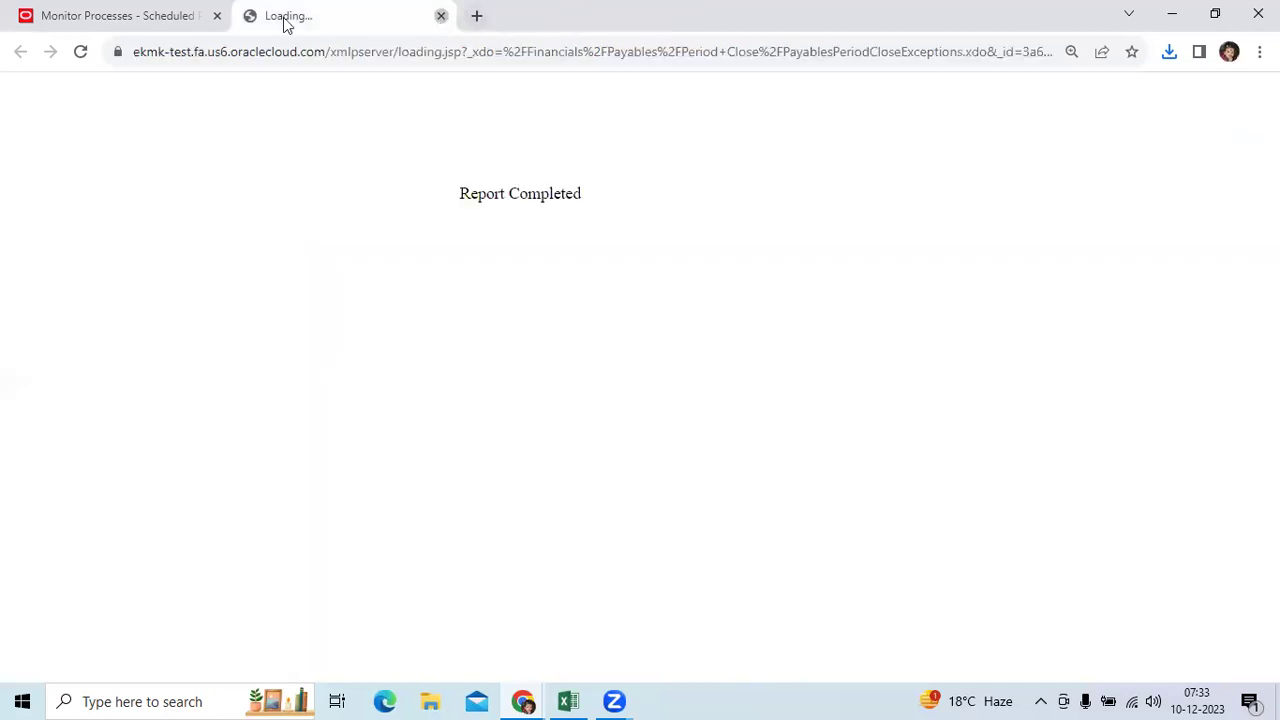
{"action": "key", "text": "ctrl+w"}
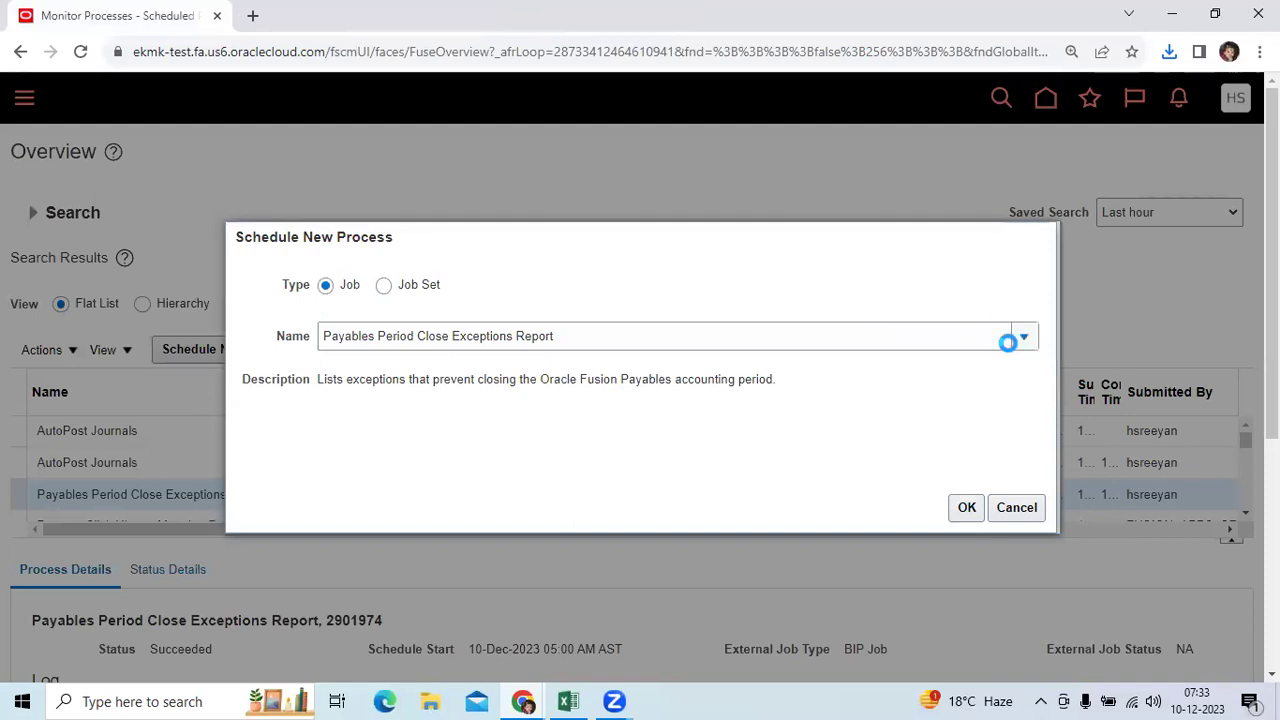
In the new process dialog, open the full process name search and search for "sUBLE"
{"action": "left_click", "coordinate": [846, 337]}
{"action": "scroll", "coordinate": [700, 580], "scroll_direction": "down", "scroll_amount": 3}
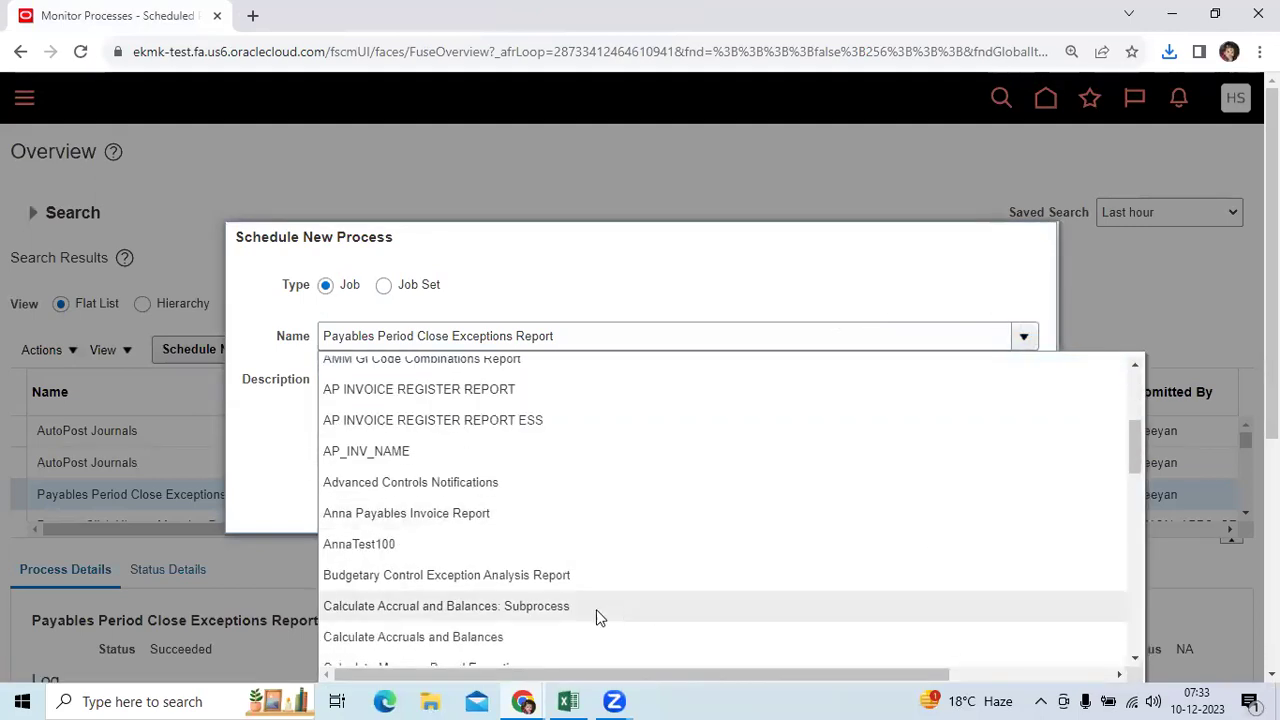
{"action": "scroll", "coordinate": [894, 510], "scroll_direction": "down", "scroll_amount": 2}
{"action": "left_click", "coordinate": [350, 556]}
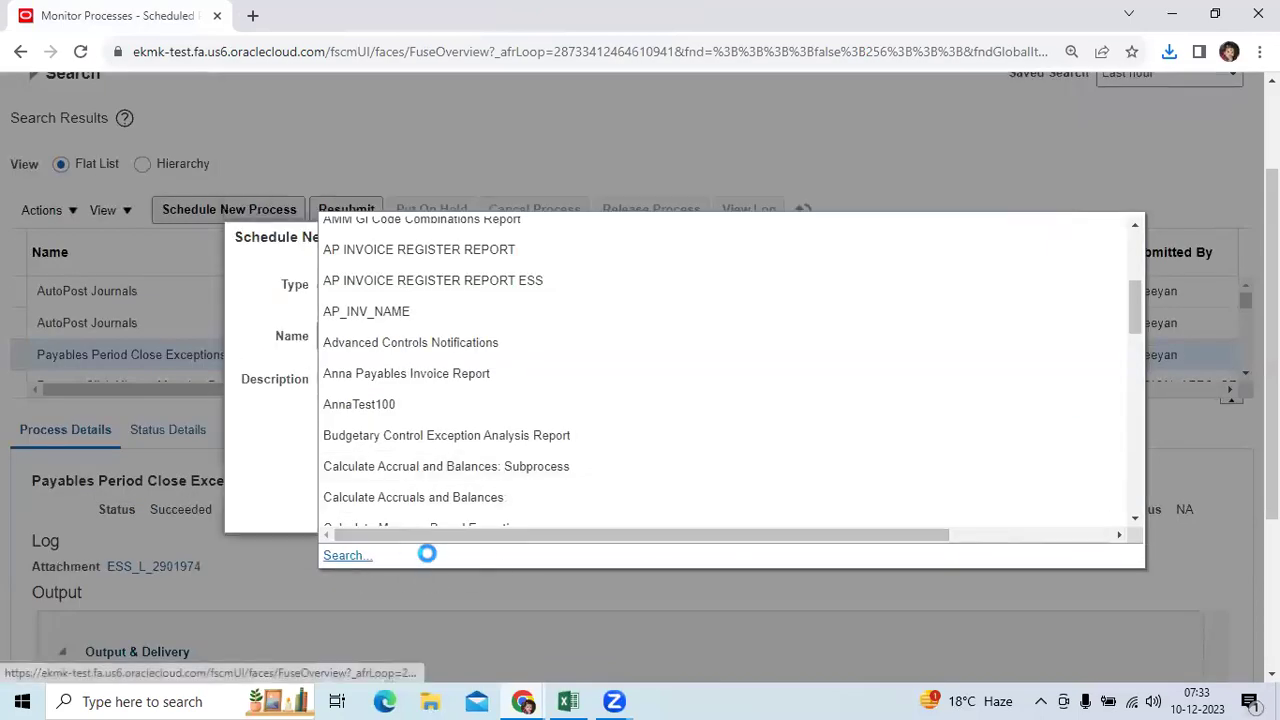
{"action": "left_click", "coordinate": [503, 346]}
{"action": "type", "text": "s"}
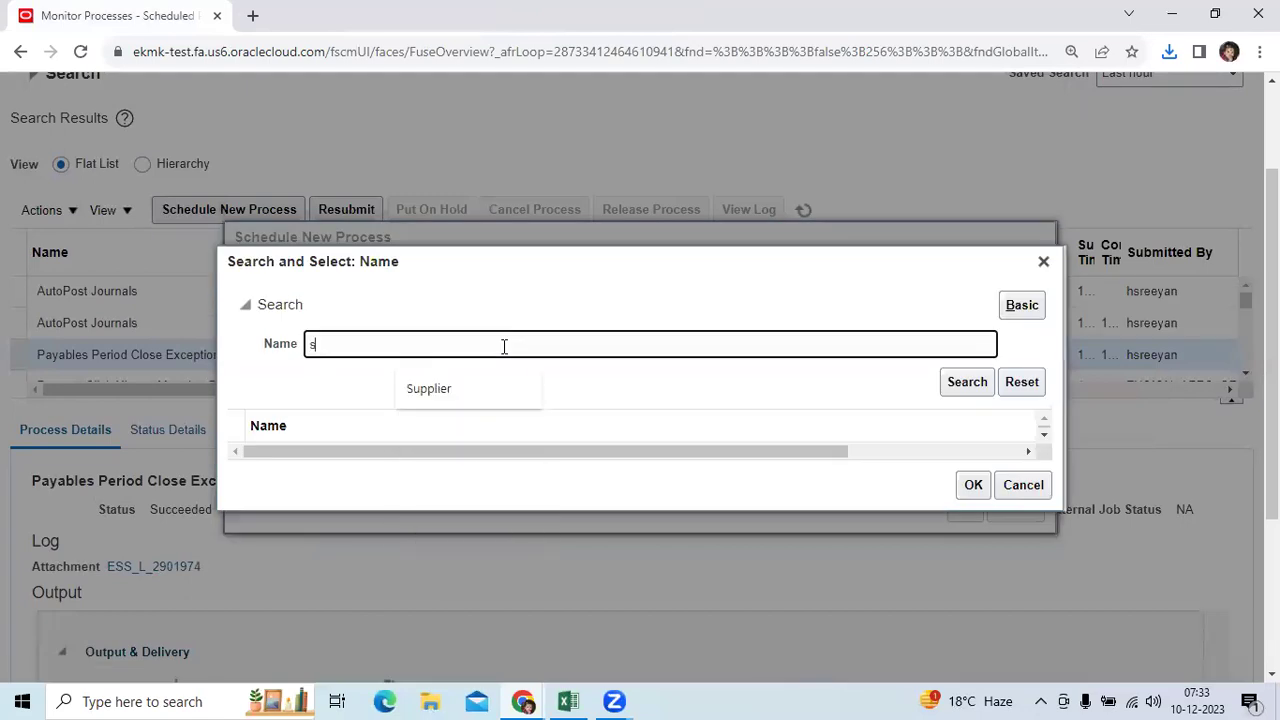
{"action": "type", "text": "UBL"}
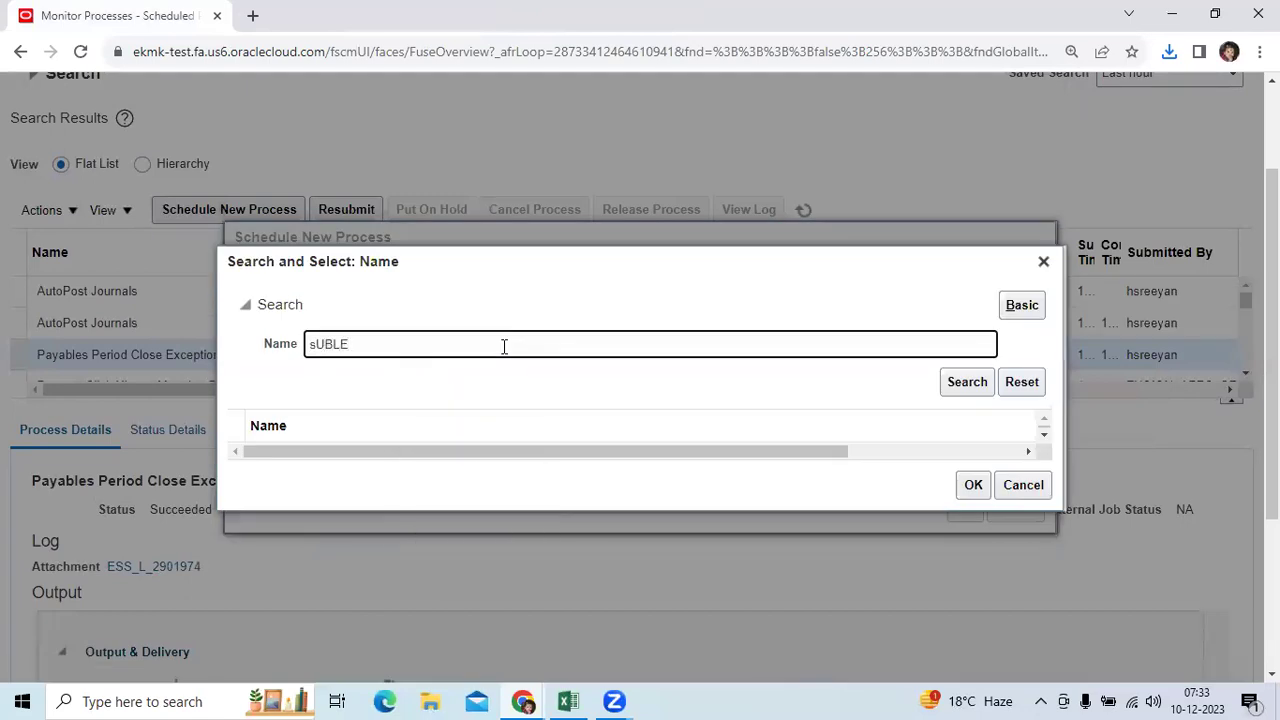
{"action": "type", "text": "E"}
{"action": "key", "text": "Return"}
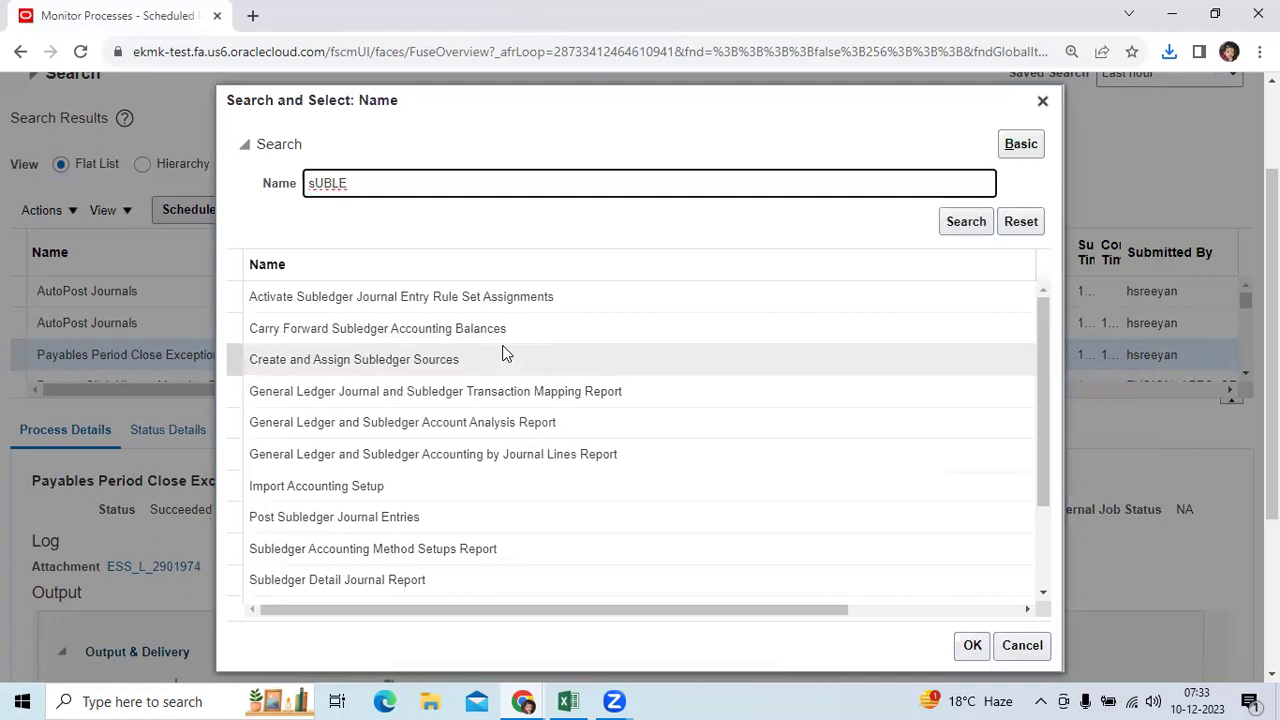
Narrow the name search to "sUBLE%ex%" and choose the Subledger Period Close Exceptions Report as the process to schedule
{"action": "left_click", "coordinate": [414, 177]}
{"action": "type", "text": "%ex%"}
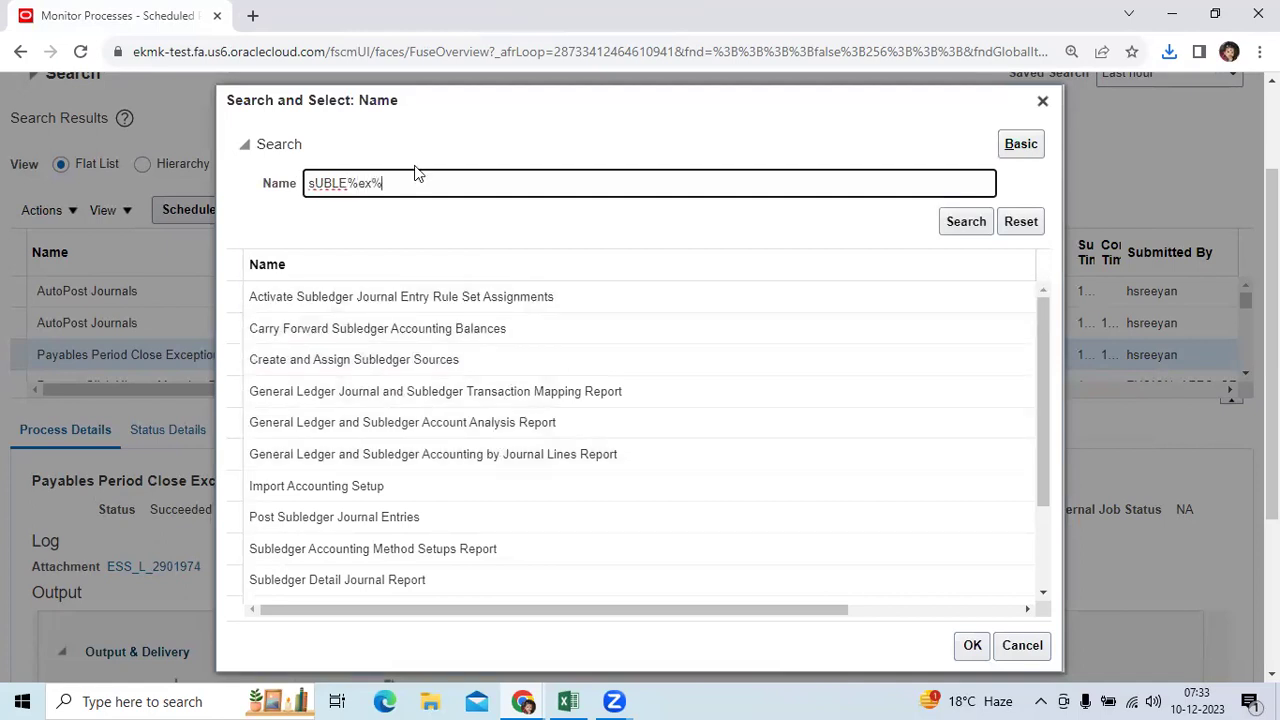
{"action": "key", "text": "Return"}
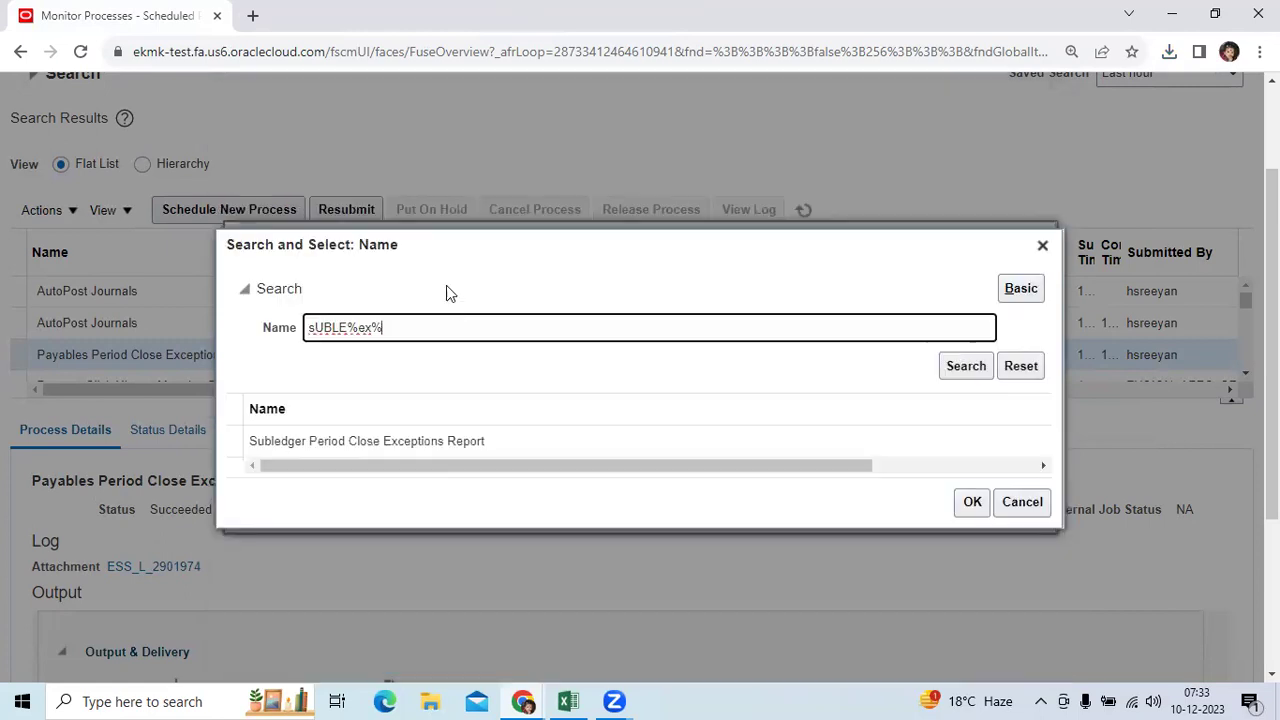
{"action": "left_click", "coordinate": [383, 441]}
{"action": "left_click", "coordinate": [970, 502]}
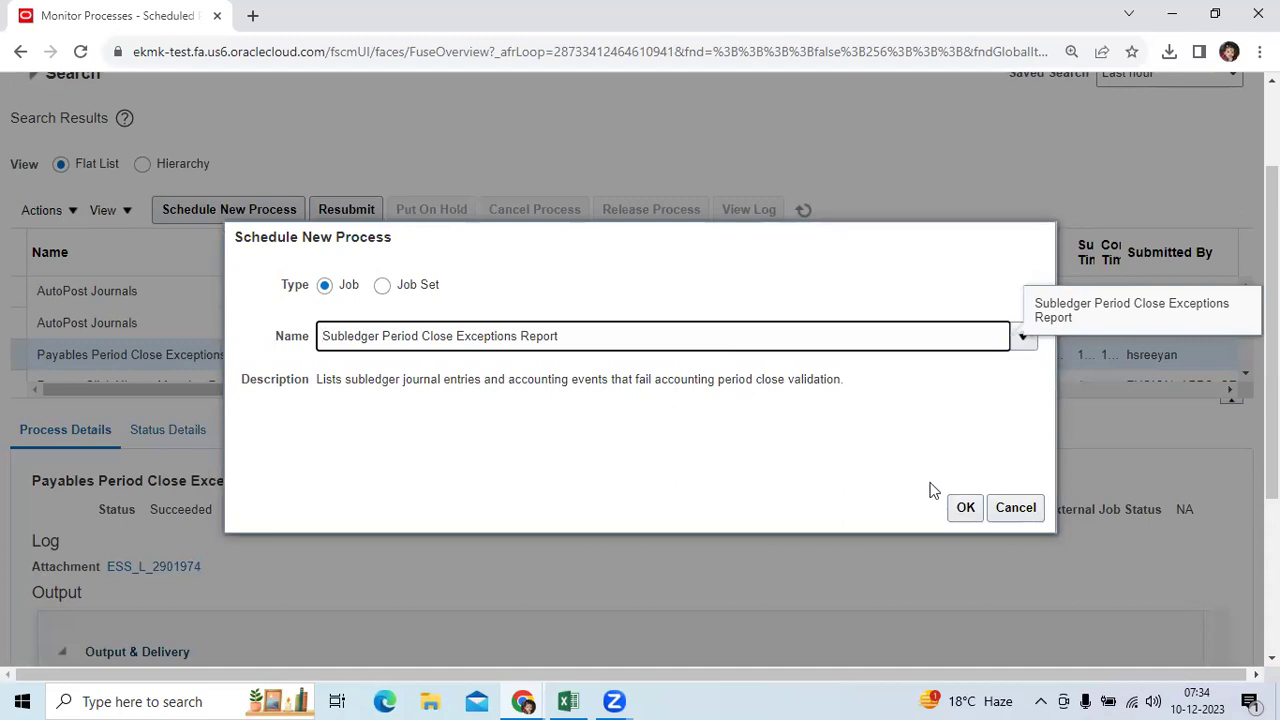
{"action": "left_click", "coordinate": [965, 510]}
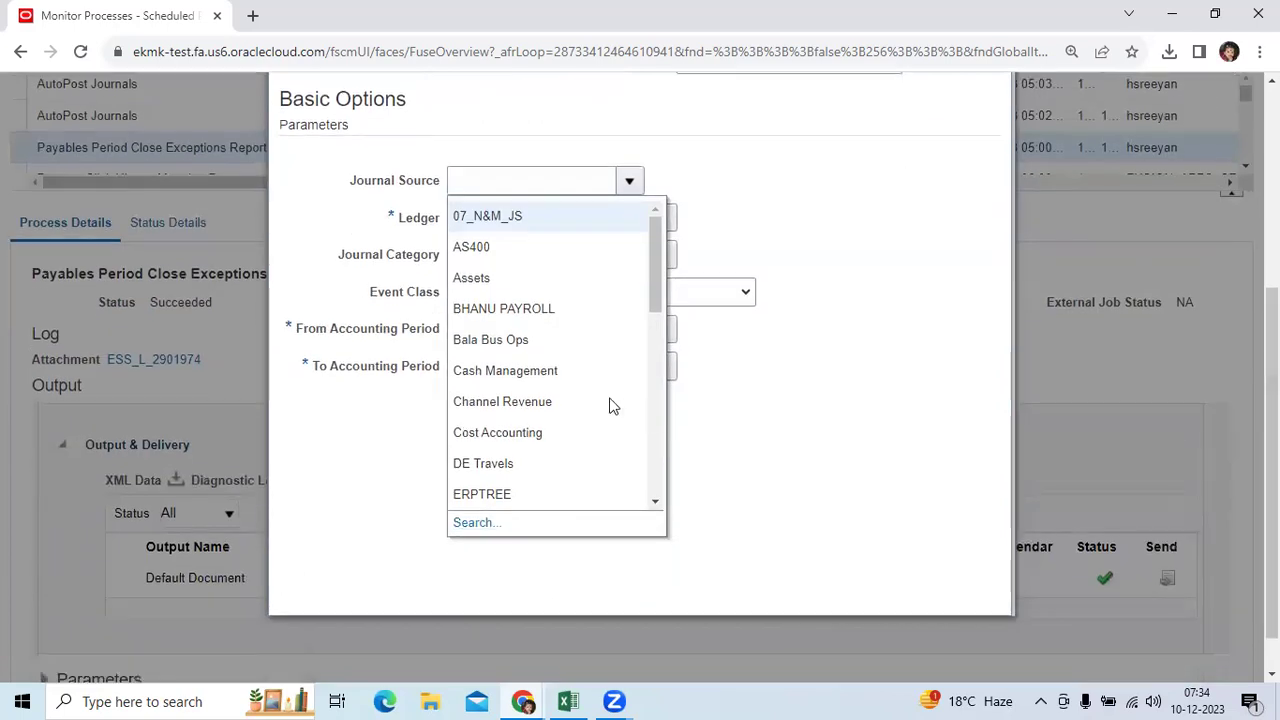
Set the report's journal source to Payables
{"action": "left_click_drag", "start_coordinate": [651, 294], "coordinate": [652, 457]}
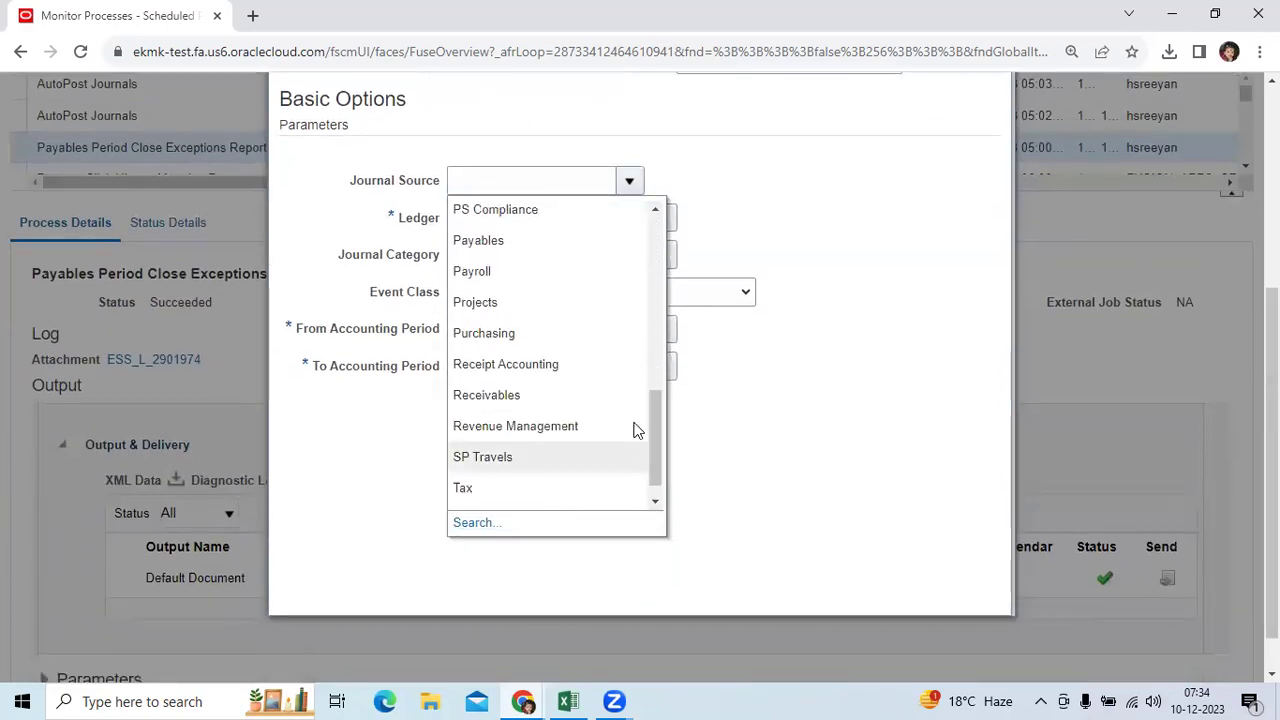
{"action": "left_click_drag", "start_coordinate": [652, 434], "coordinate": [660, 351]}
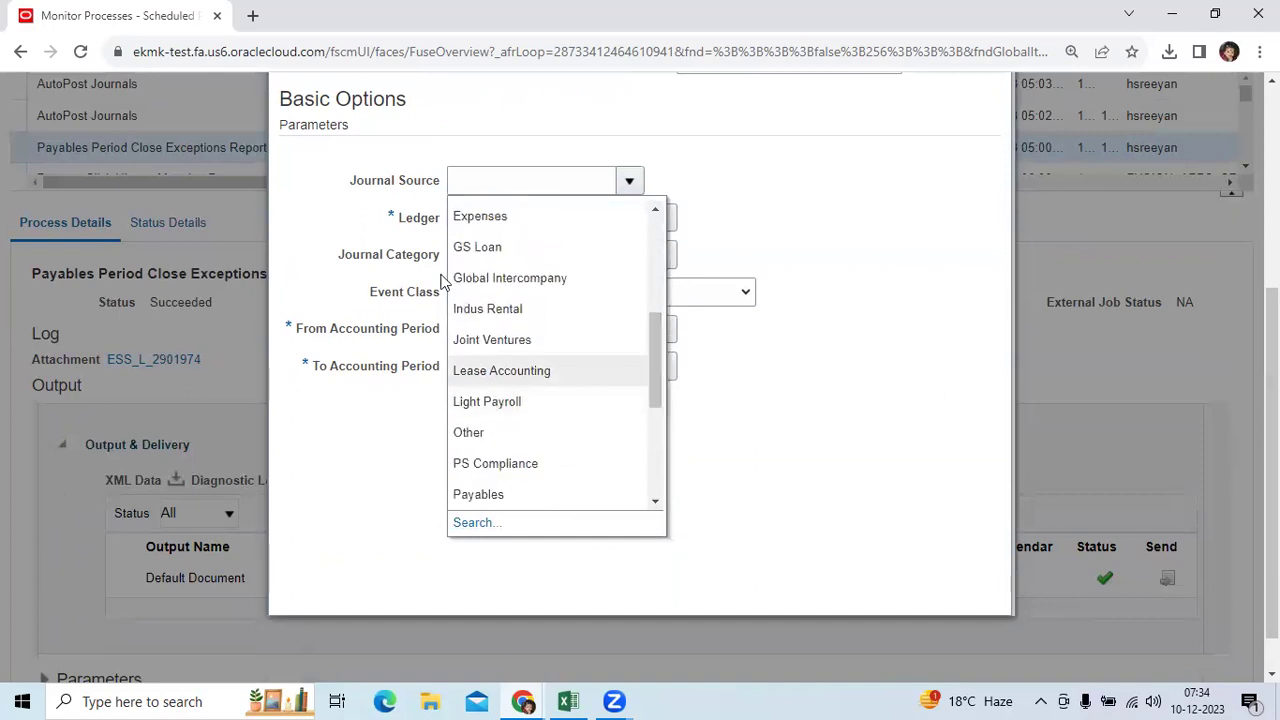
{"action": "left_click", "coordinate": [540, 494]}
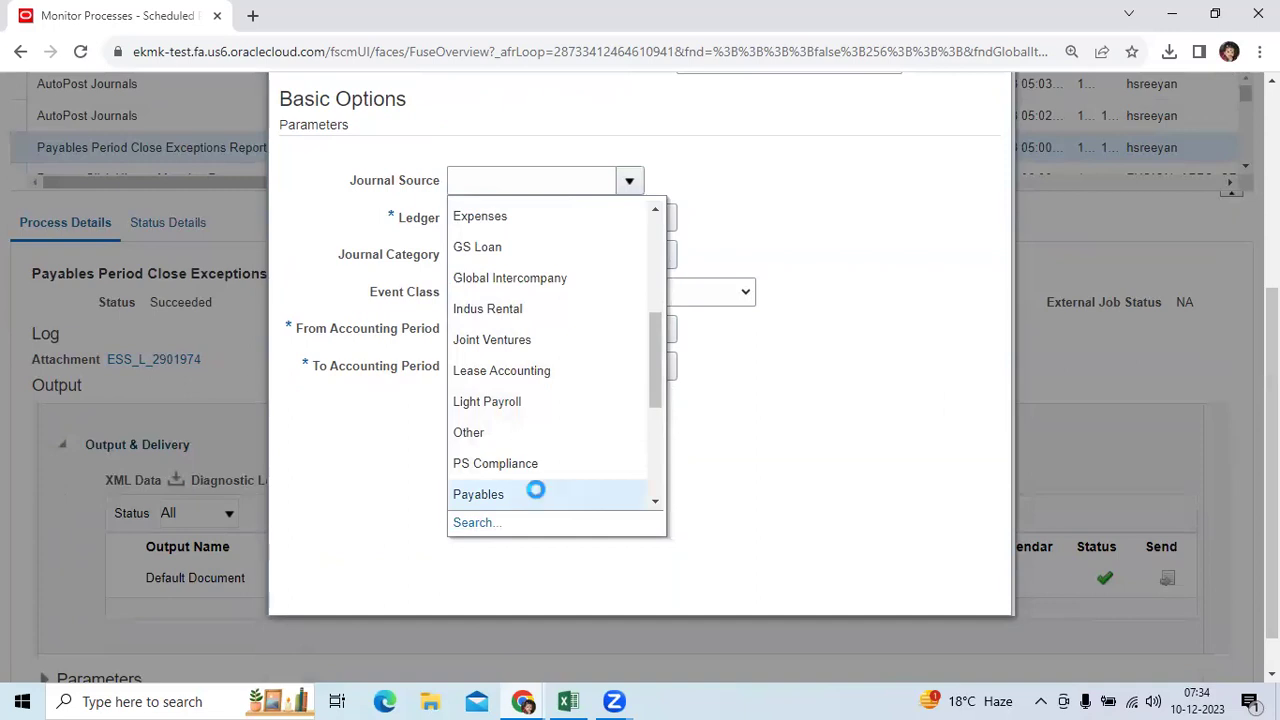
Search the ledgers for "08AANA" and set the report's ledger to 08AANA USA Primary Ledger
{"action": "scroll", "coordinate": [580, 285], "scroll_direction": "up", "scroll_amount": 3}
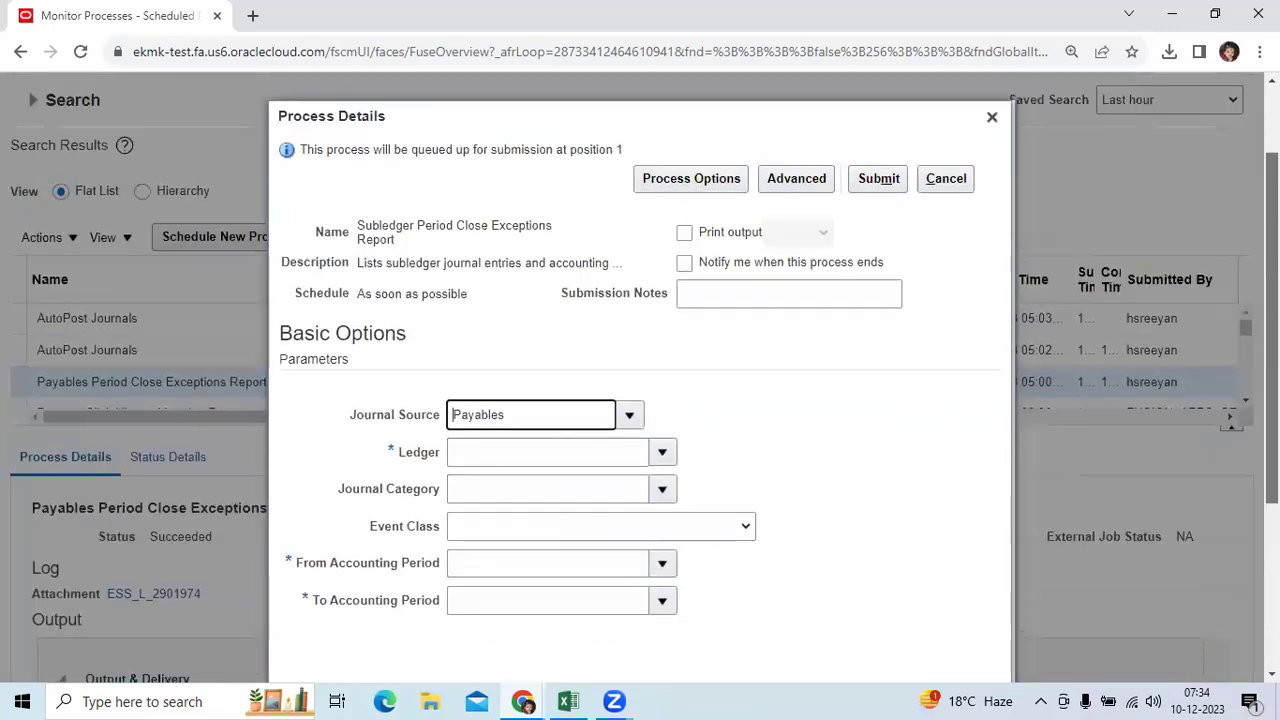
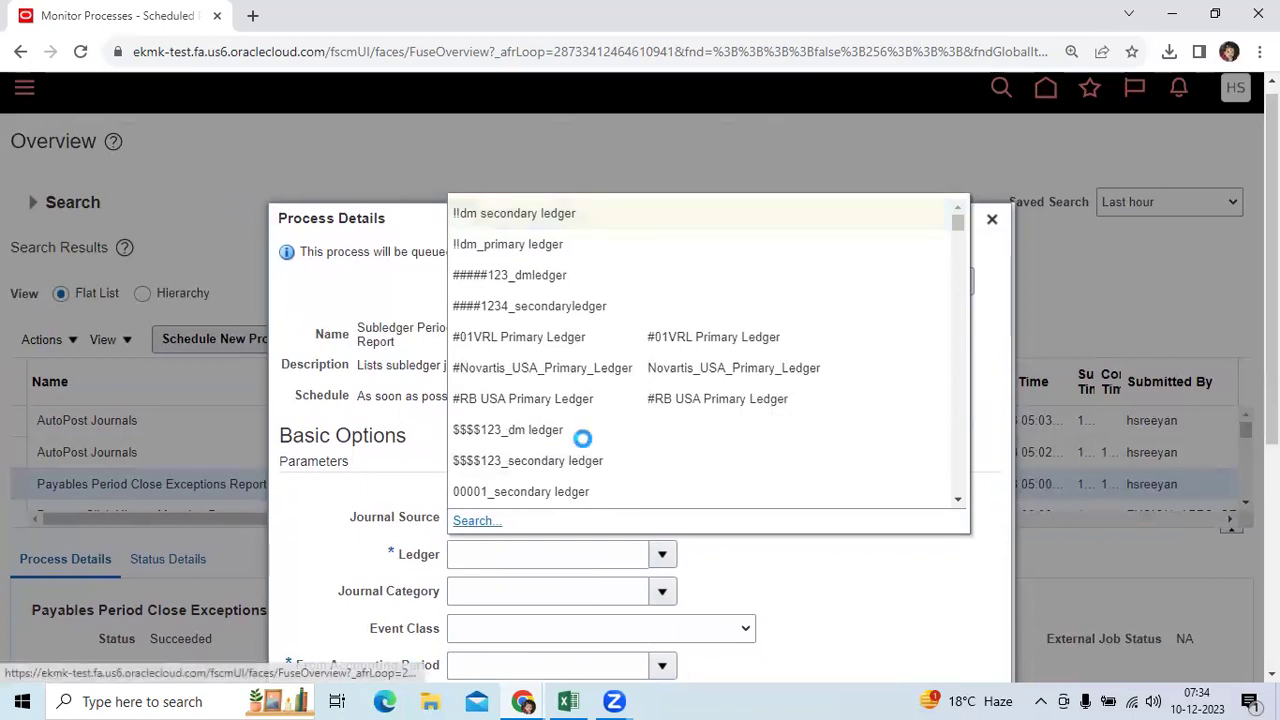
{"action": "left_click", "coordinate": [606, 324]}
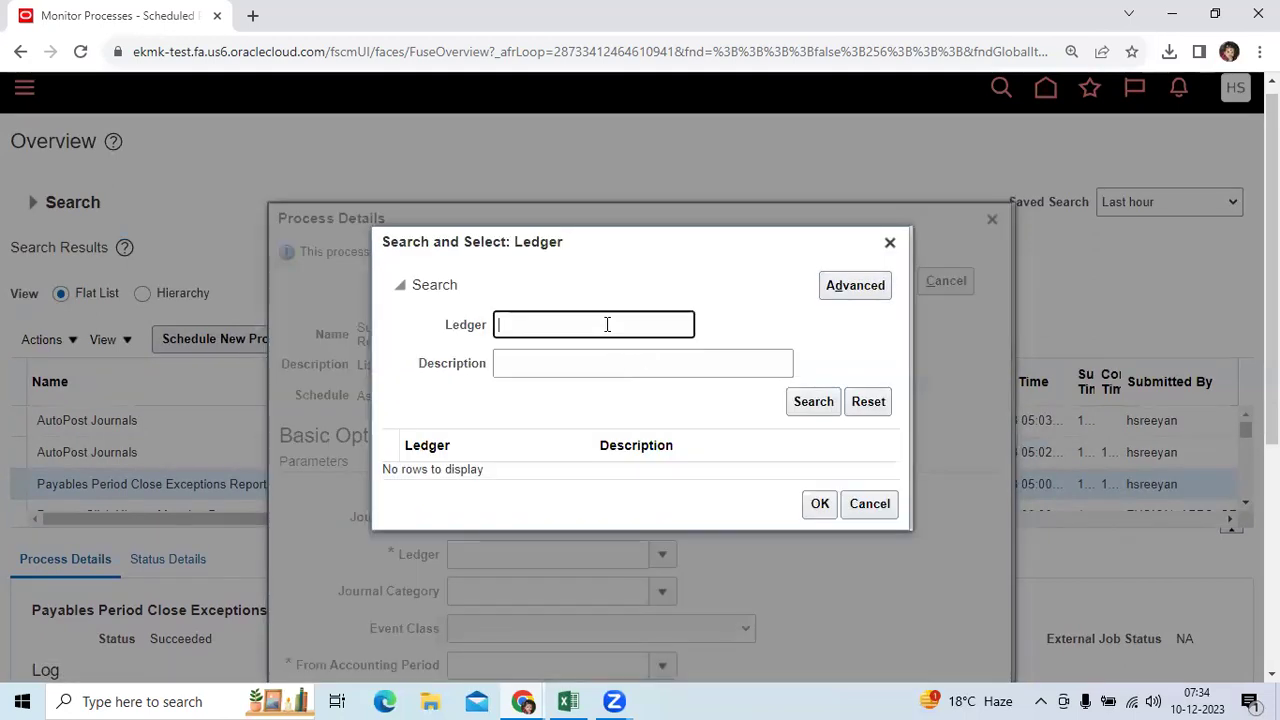
{"action": "type", "text": "08AANA"}
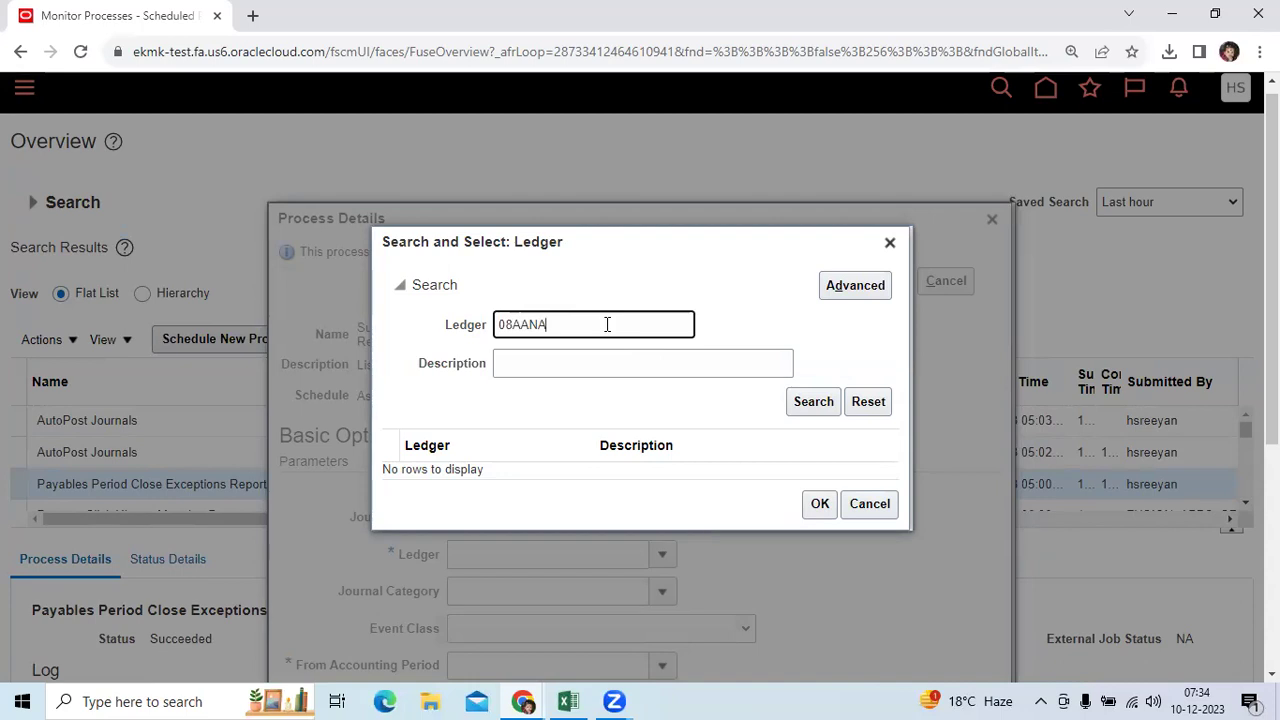
{"action": "key", "text": "Return"}
{"action": "left_click", "coordinate": [566, 469]}
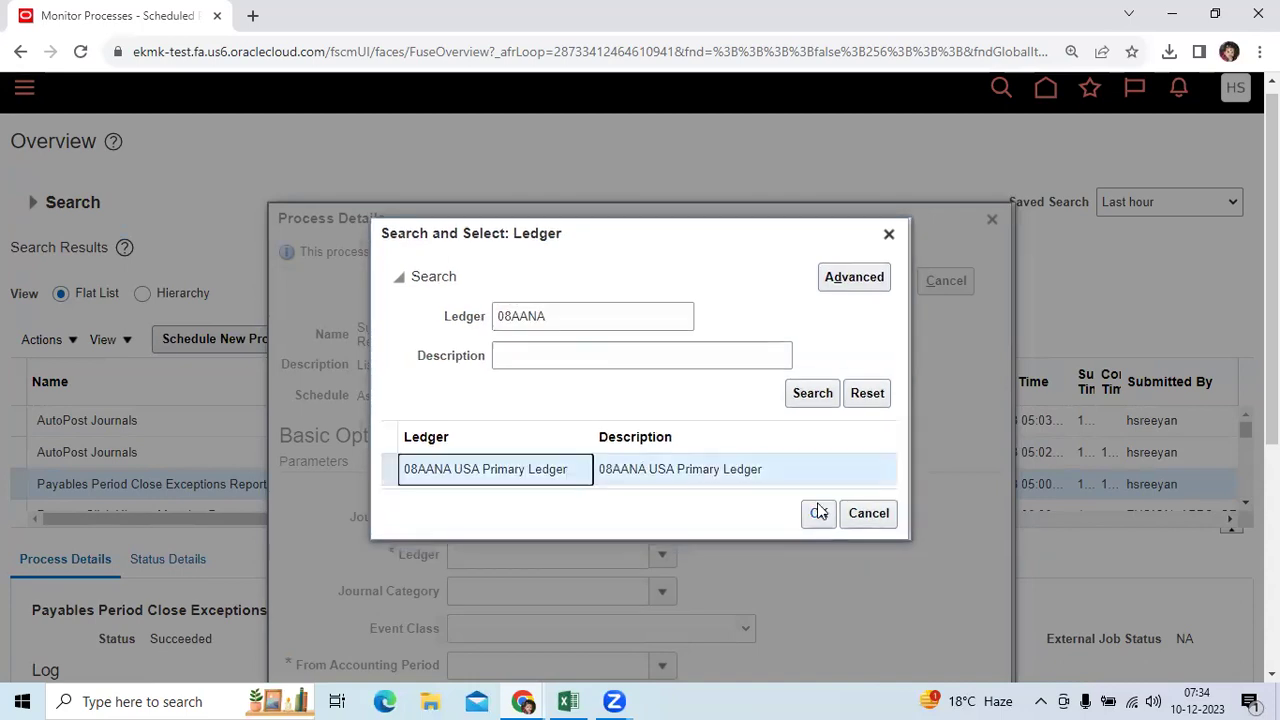
{"action": "left_click", "coordinate": [819, 513]}
{"action": "scroll", "coordinate": [674, 434], "scroll_direction": "down", "scroll_amount": 3}
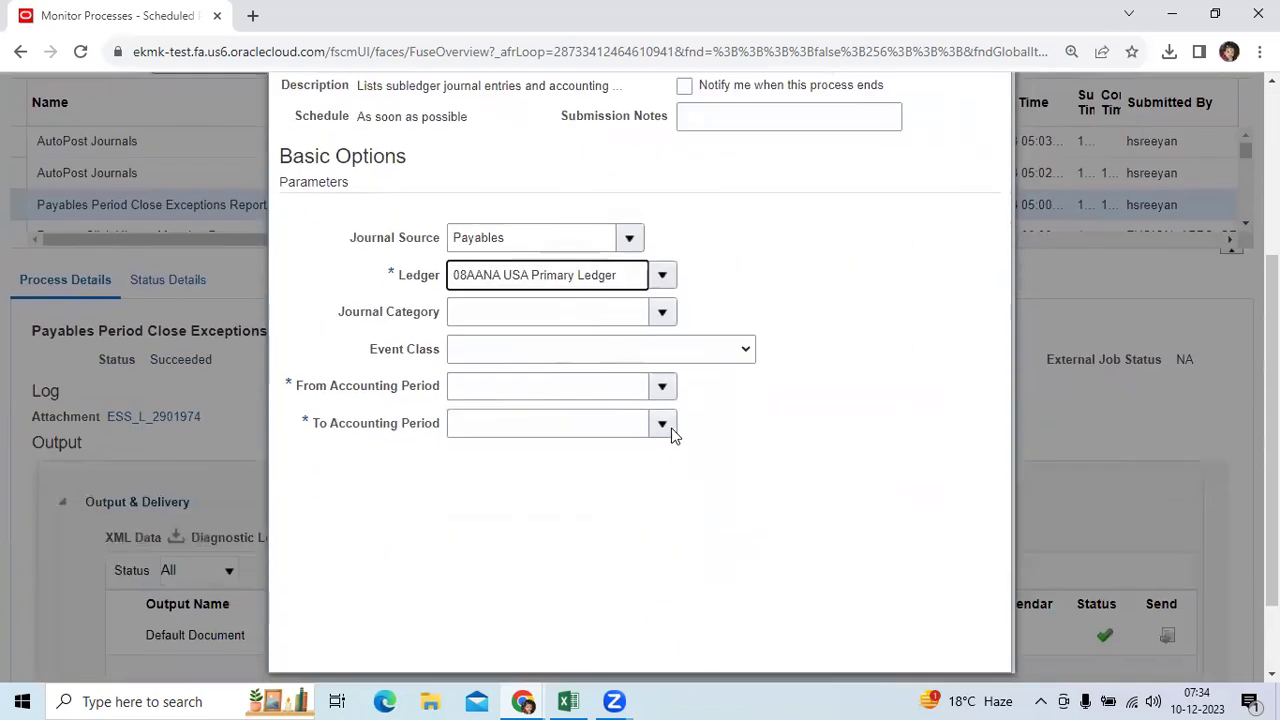
{"action": "left_click_drag", "start_coordinate": [340, 309], "coordinate": [452, 312]}
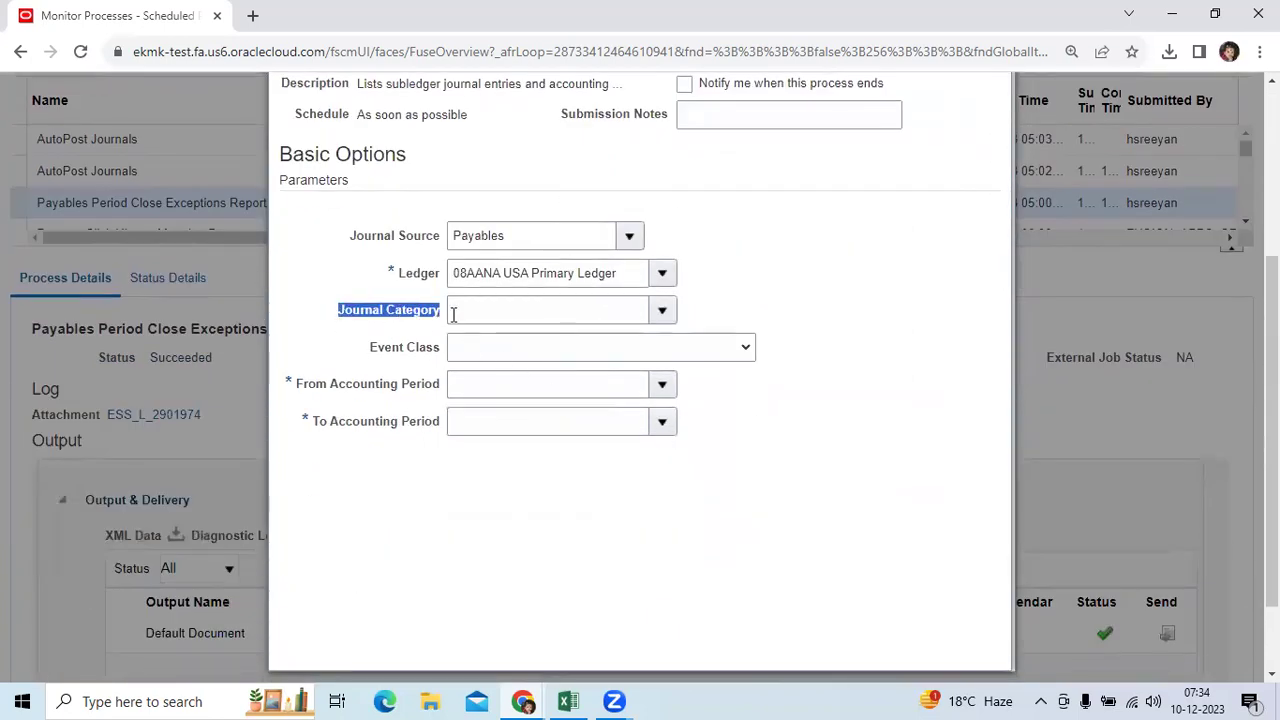
{"action": "left_click", "coordinate": [490, 347]}
{"action": "left_click", "coordinate": [487, 353]}
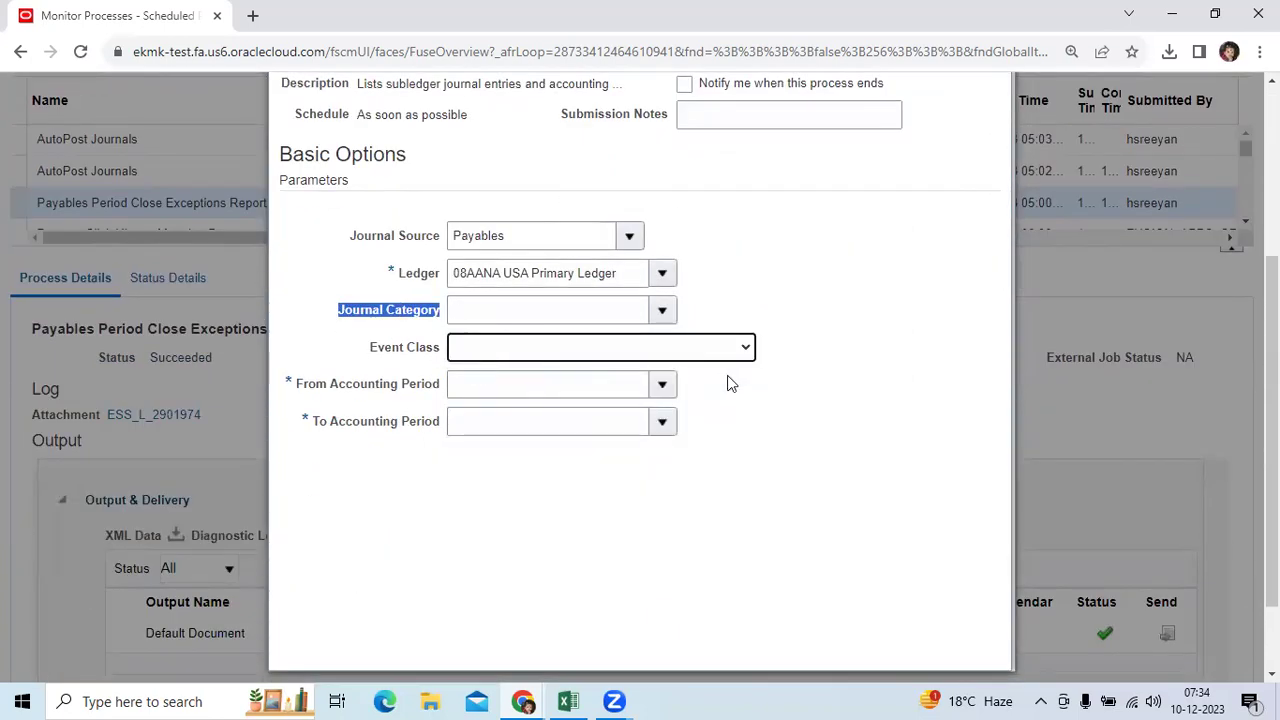
Set both the From Accounting Period and the To Accounting Period to Nov-23
{"action": "left_click", "coordinate": [591, 384]}
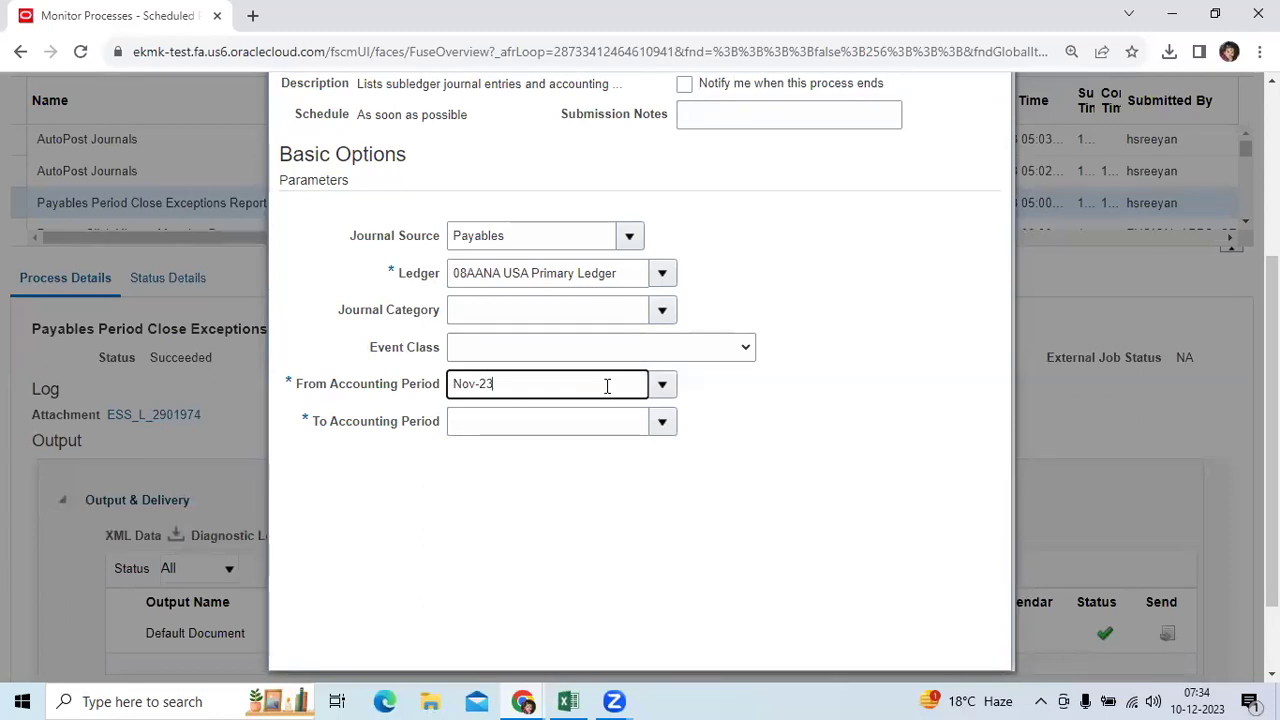
{"action": "key", "text": "Tab"}
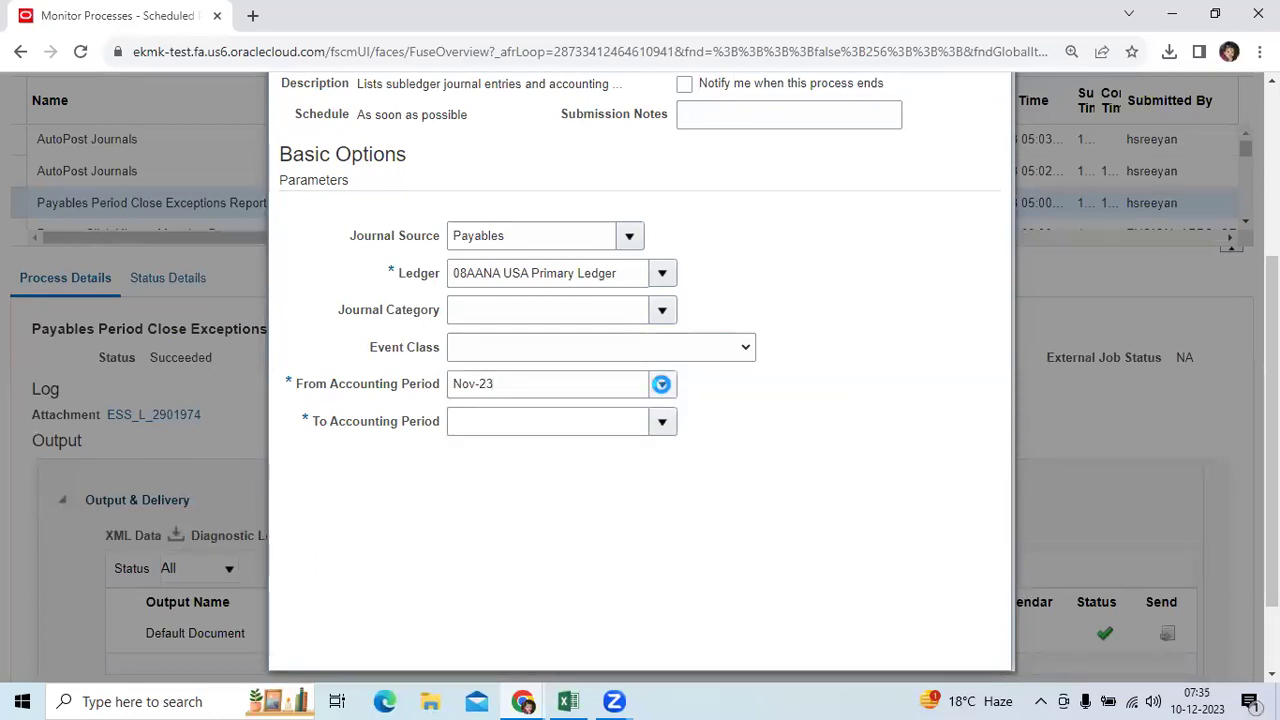
{"action": "left_click", "coordinate": [661, 384]}
{"action": "key", "text": "Escape"}
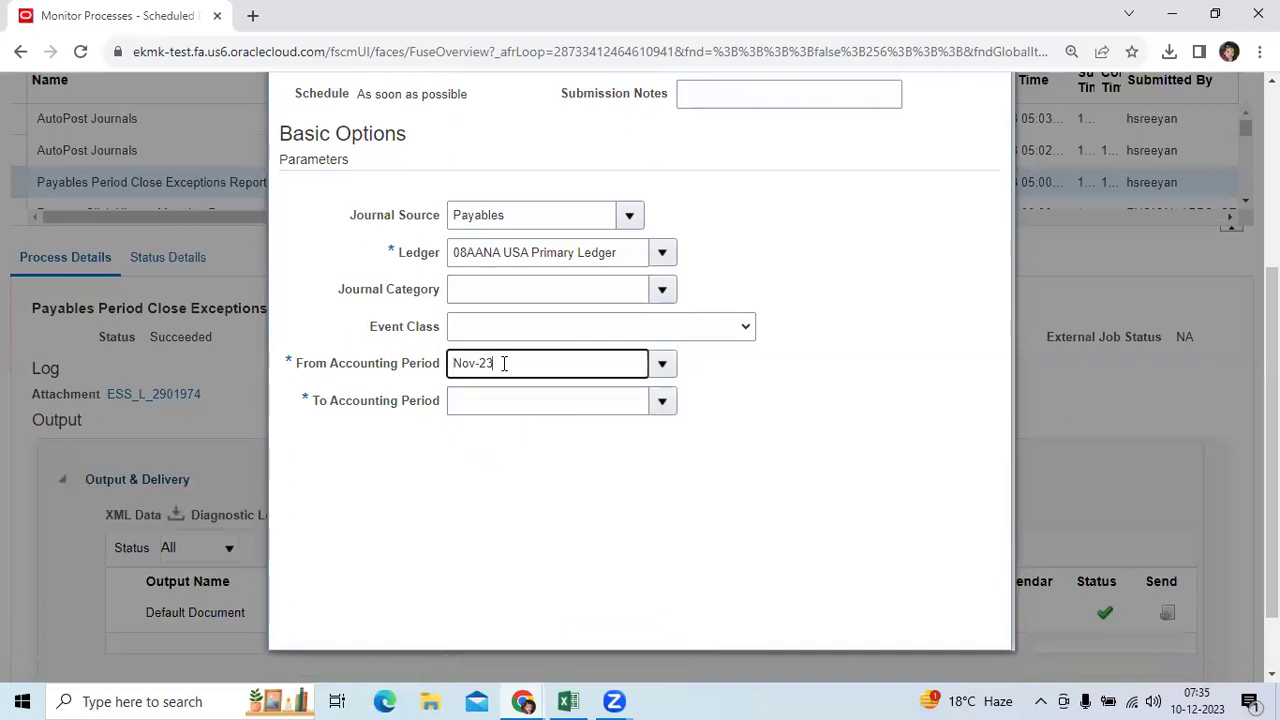
{"action": "left_click_drag", "start_coordinate": [489, 363], "coordinate": [428, 369]}
{"action": "key", "text": "ctrl+c"}
{"action": "left_click", "coordinate": [560, 404]}
{"action": "key", "text": "ctrl+v"}
Submit the Subledger Period Close Exceptions Report, acknowledge the confirmation and refresh the scheduled processes list
{"action": "scroll", "coordinate": [906, 509], "scroll_direction": "up", "scroll_amount": 3}
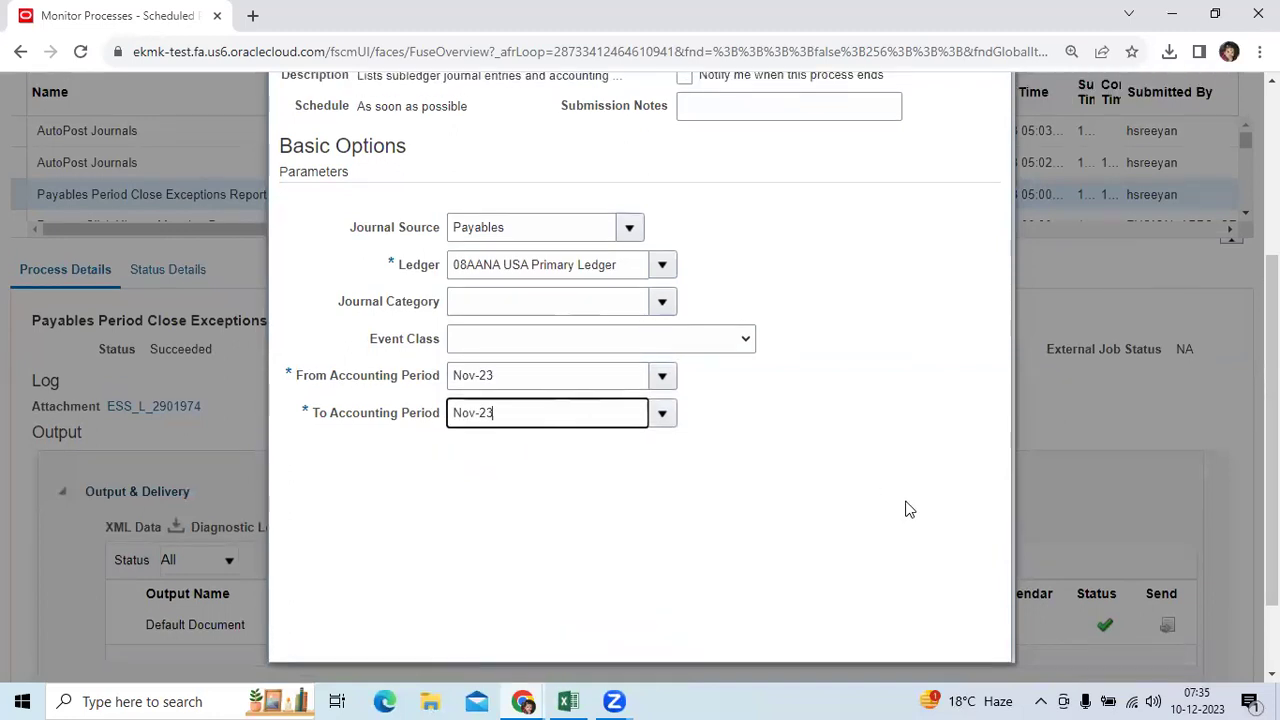
{"action": "left_click", "coordinate": [880, 293]}
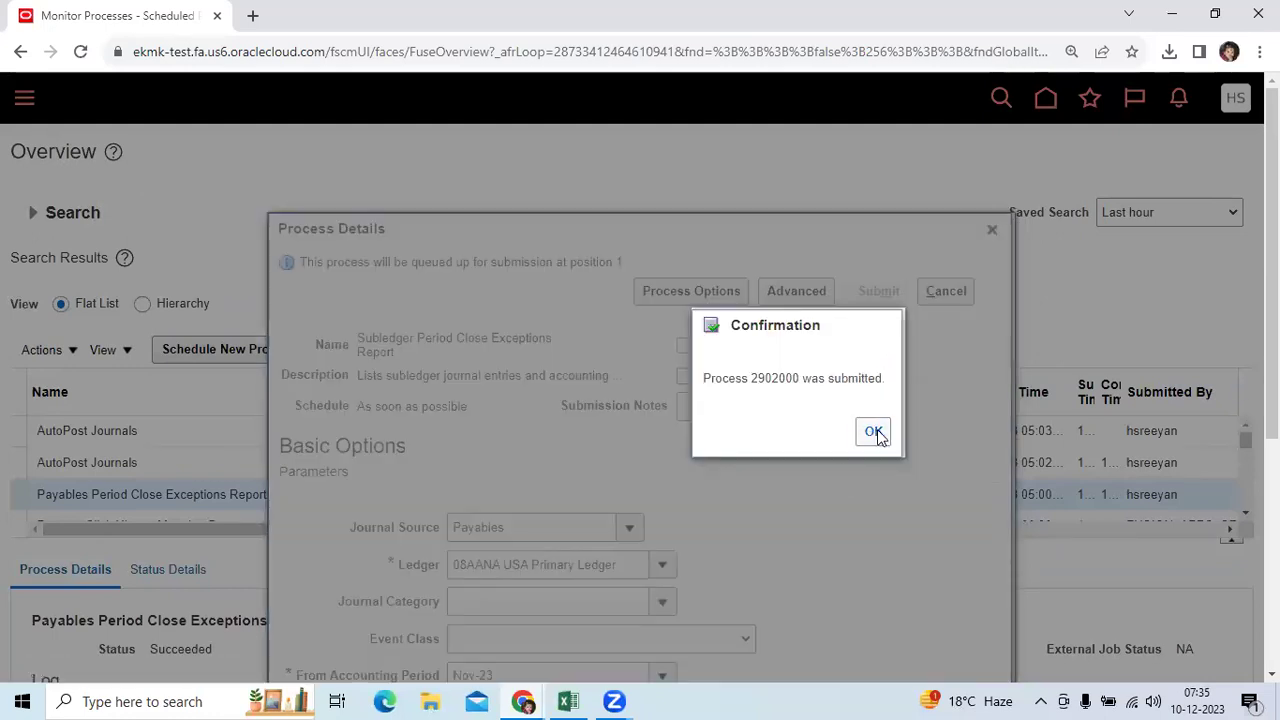
{"action": "left_click", "coordinate": [876, 436]}
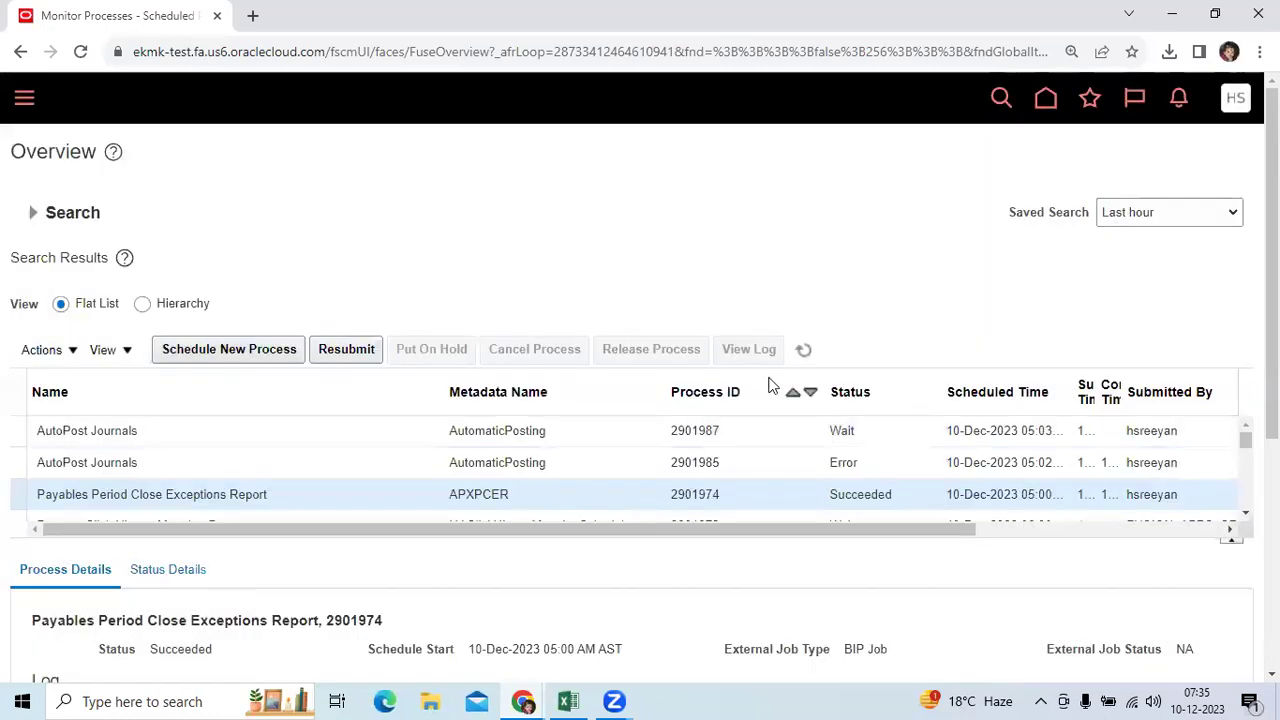
{"action": "left_click", "coordinate": [805, 350]}
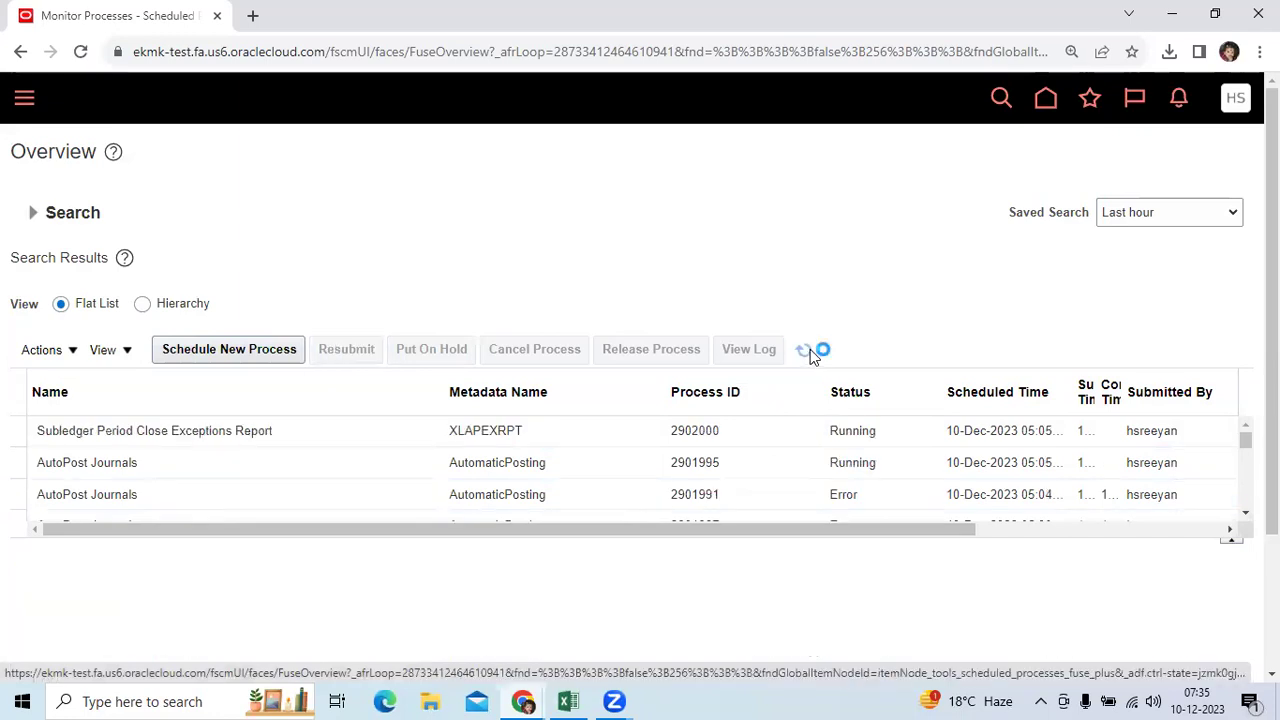
Refresh the scheduled processes list and open the output of the new Subledger Period Close Exceptions Report run for republishing
{"action": "left_click", "coordinate": [806, 350]}
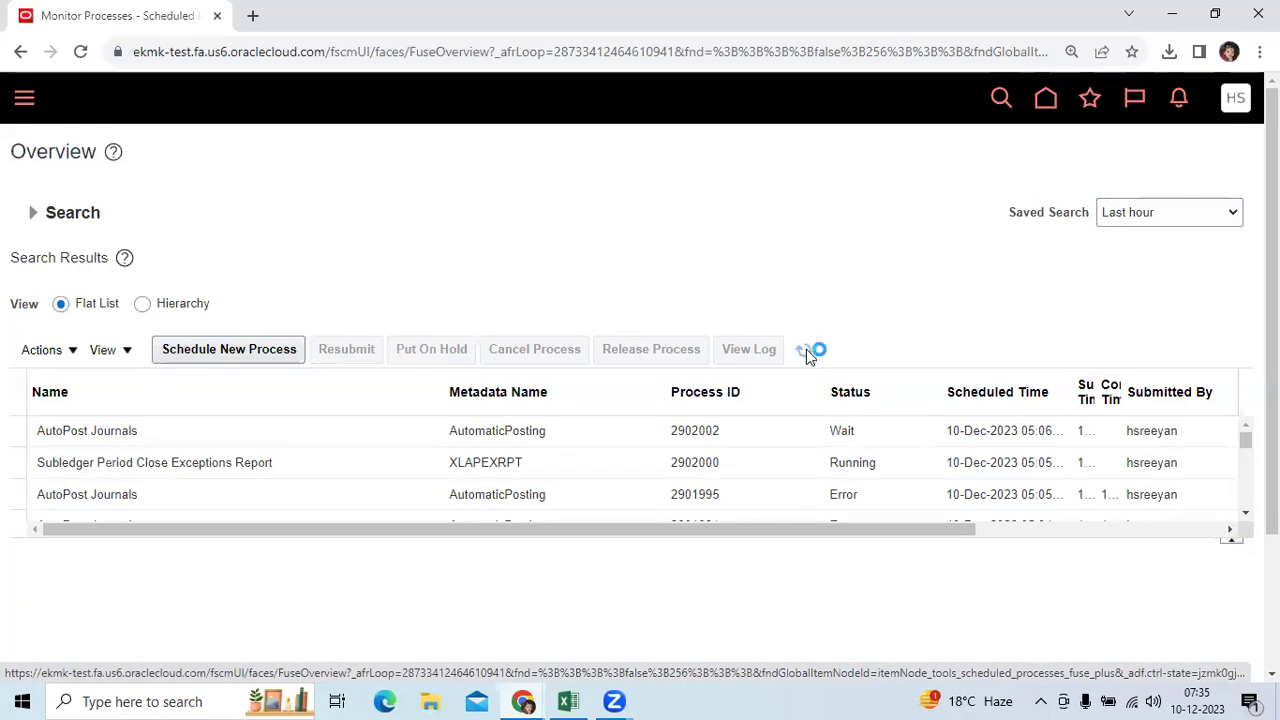
{"action": "left_click", "coordinate": [711, 463]}
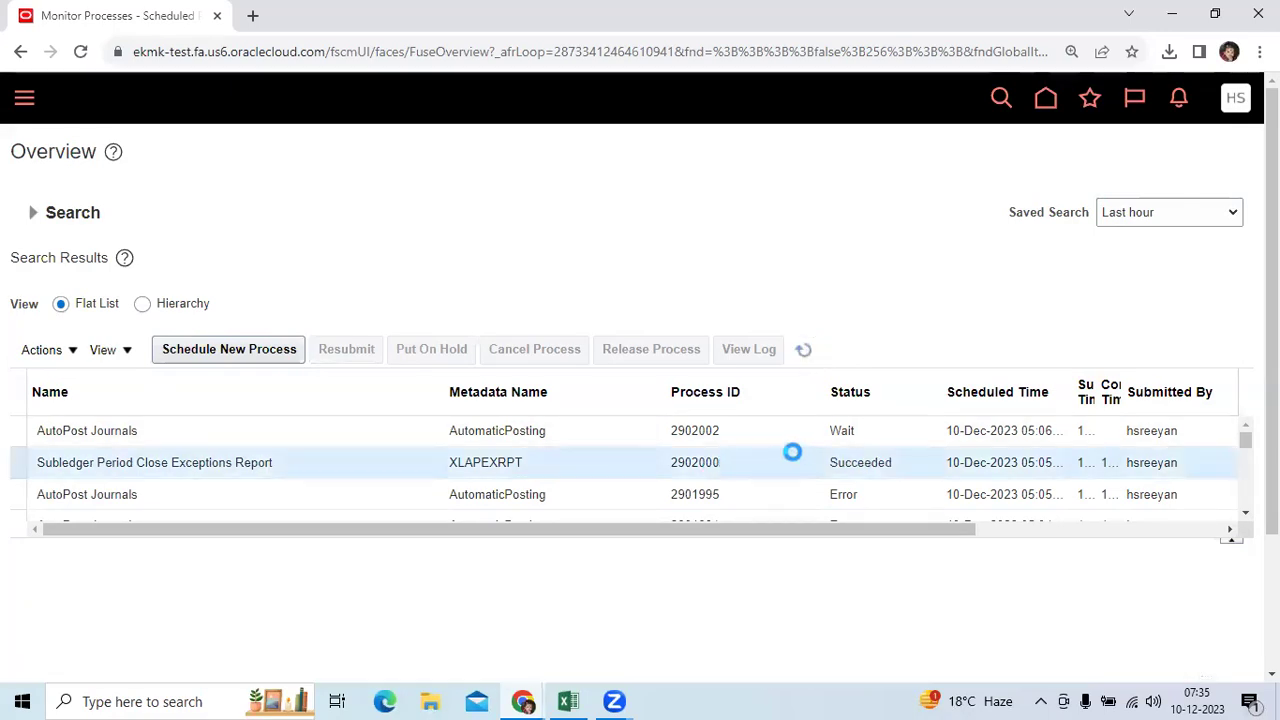
{"action": "scroll", "coordinate": [251, 537], "scroll_direction": "down", "scroll_amount": 3}
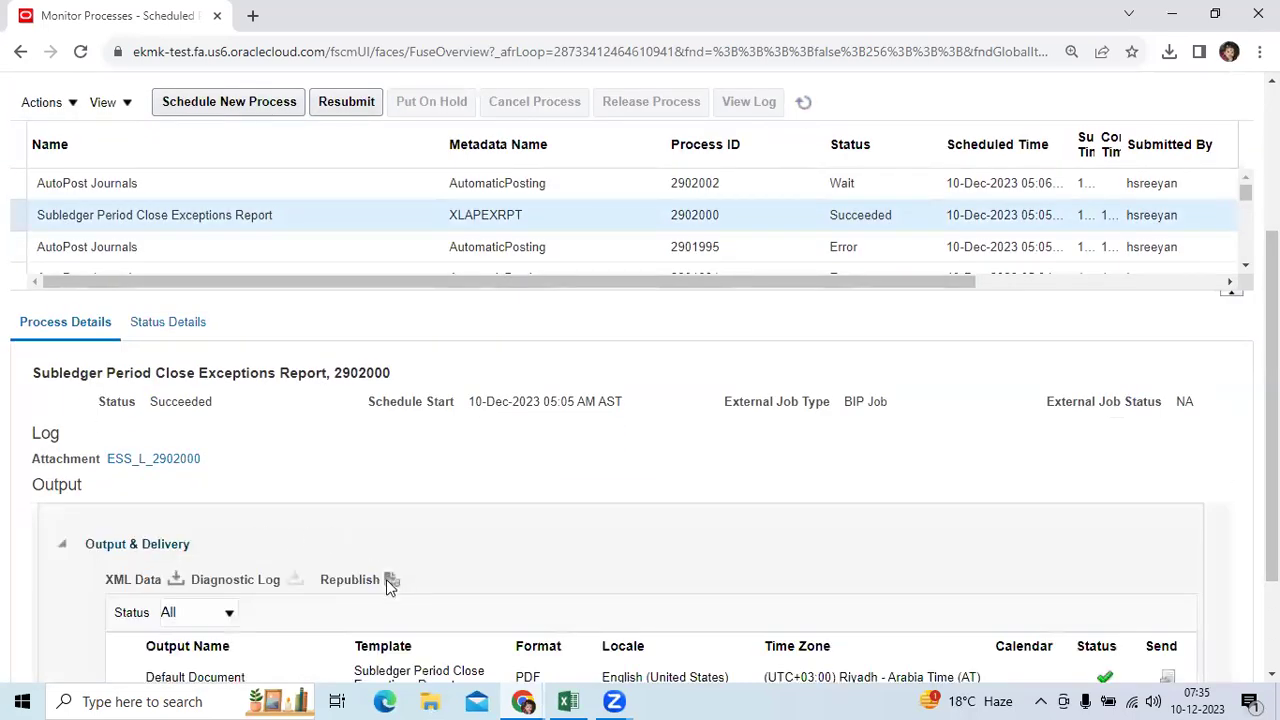
{"action": "left_click", "coordinate": [389, 580]}
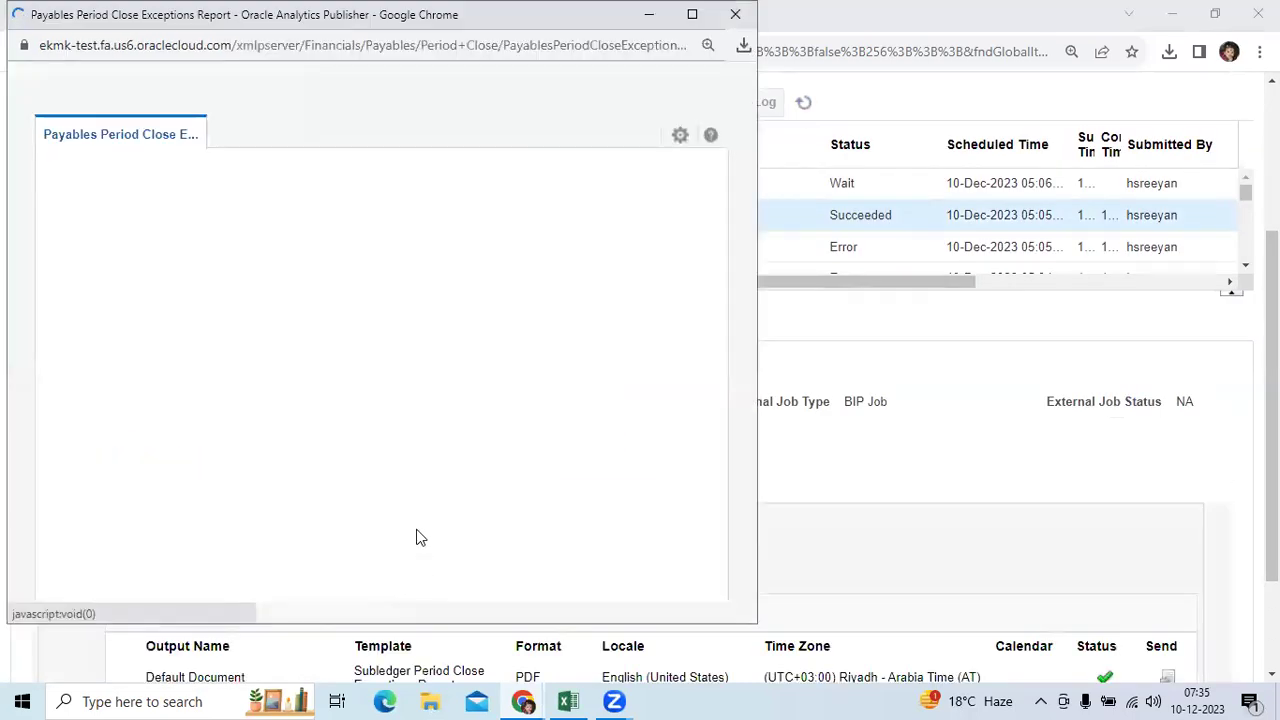
{"action": "left_click", "coordinate": [682, 140]}
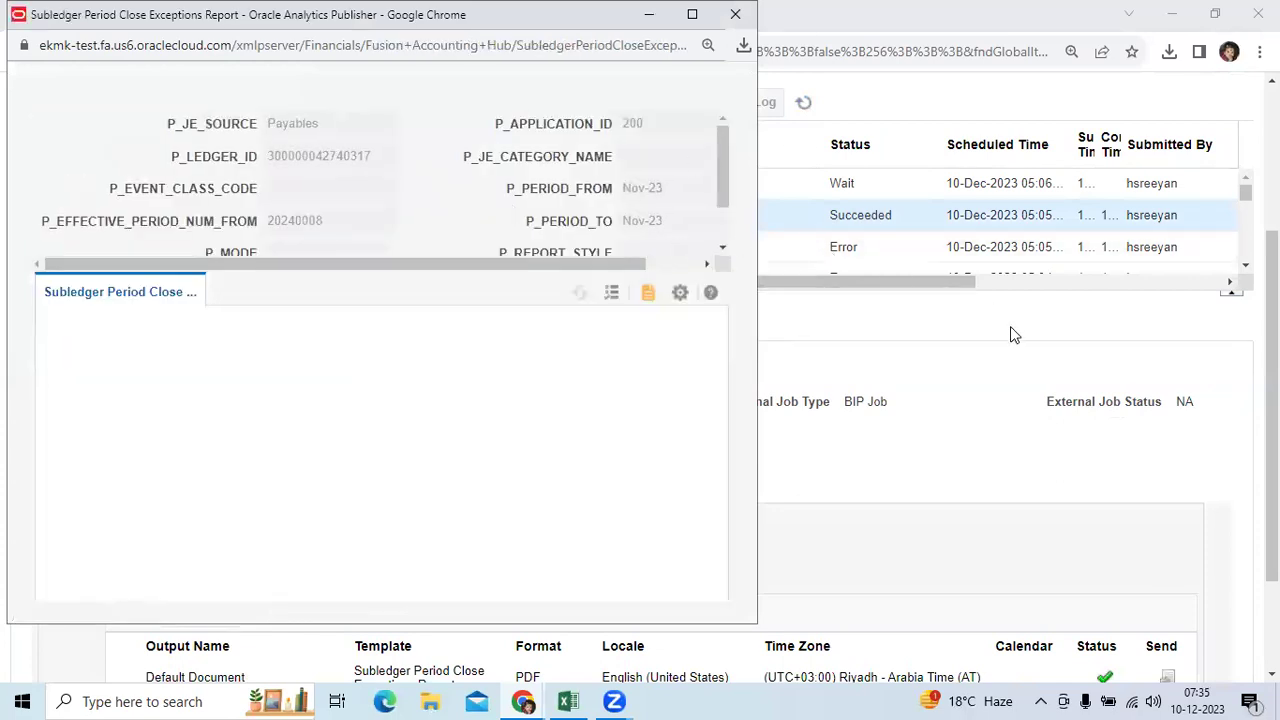
Export the Subledger Period Close Exceptions Report as a PDF and open the downloaded file
{"action": "double_click", "coordinate": [182, 157]}
{"action": "scroll", "coordinate": [1133, 355], "scroll_direction": "up", "scroll_amount": 3}
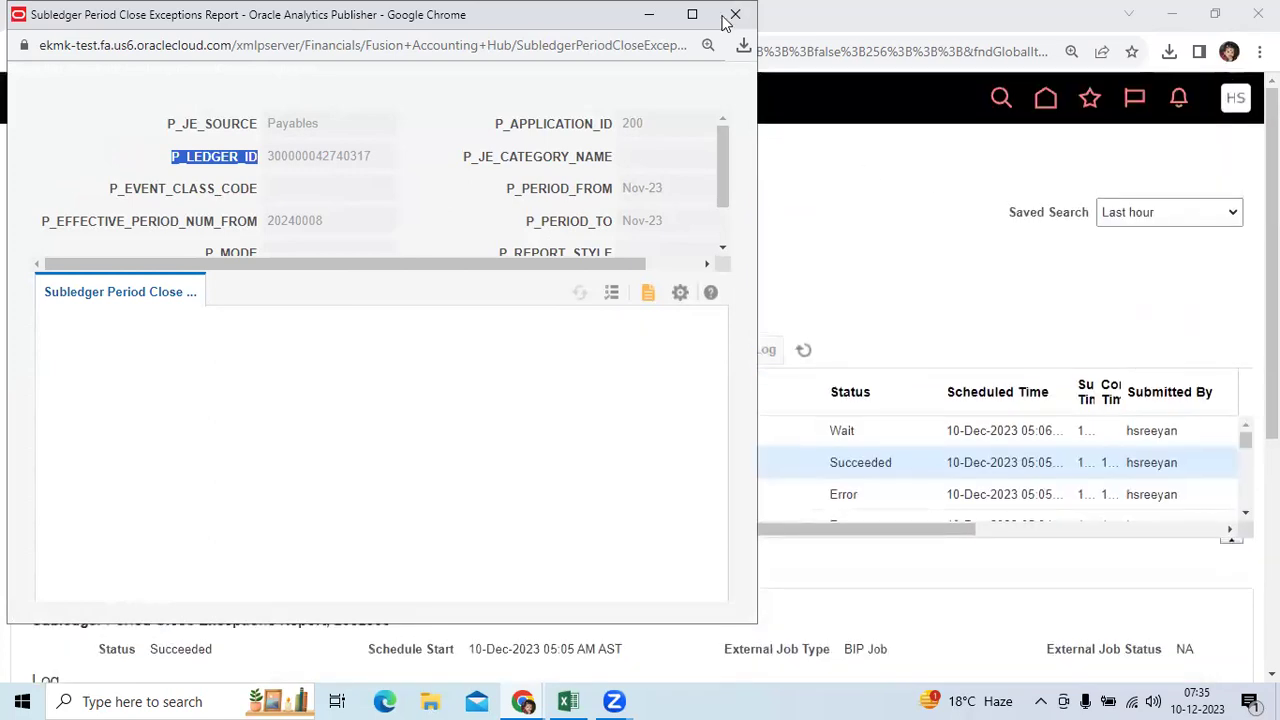
{"action": "left_click", "coordinate": [680, 292]}
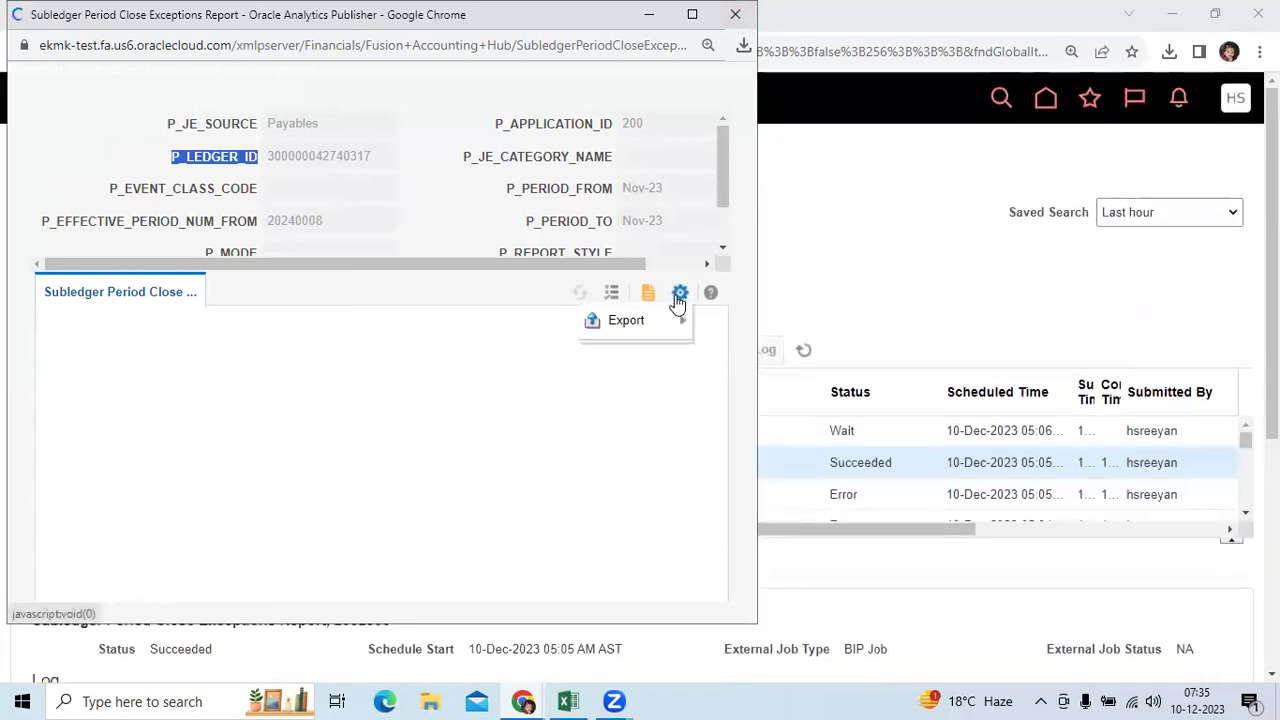
{"action": "mouse_move", "coordinate": [626, 320]}
{"action": "left_click", "coordinate": [488, 360]}
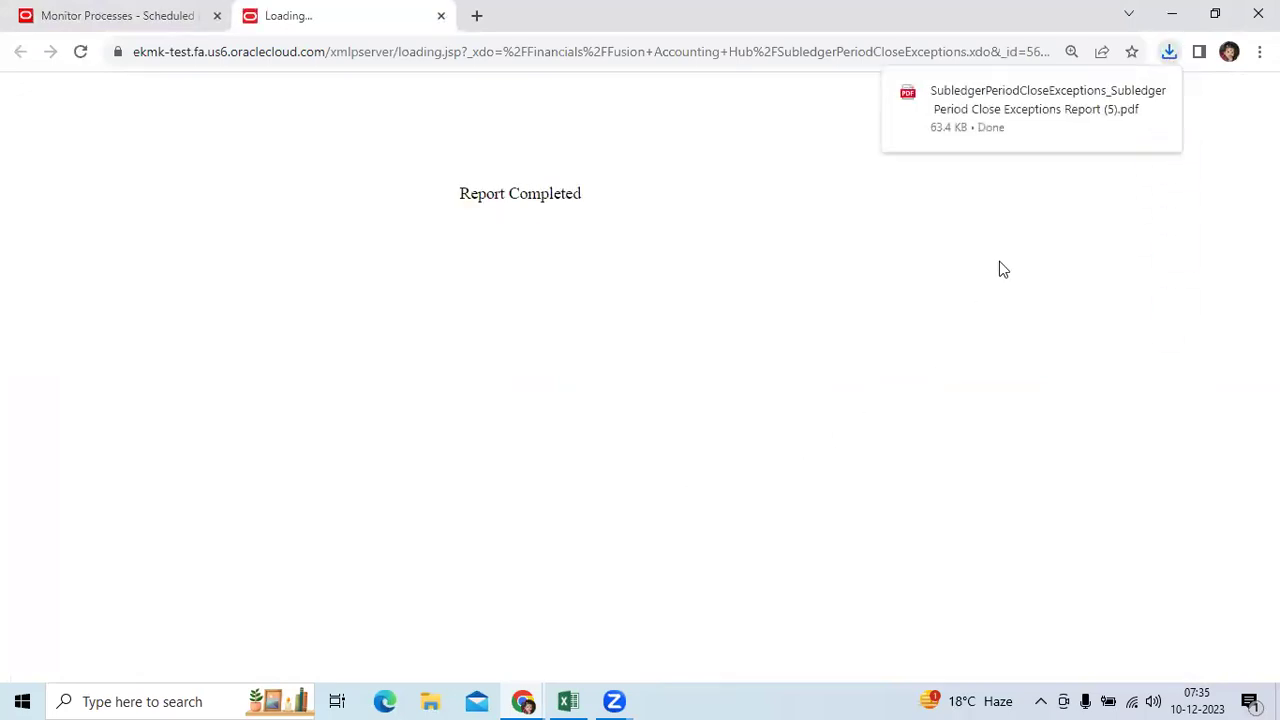
{"action": "left_click", "coordinate": [1029, 120]}
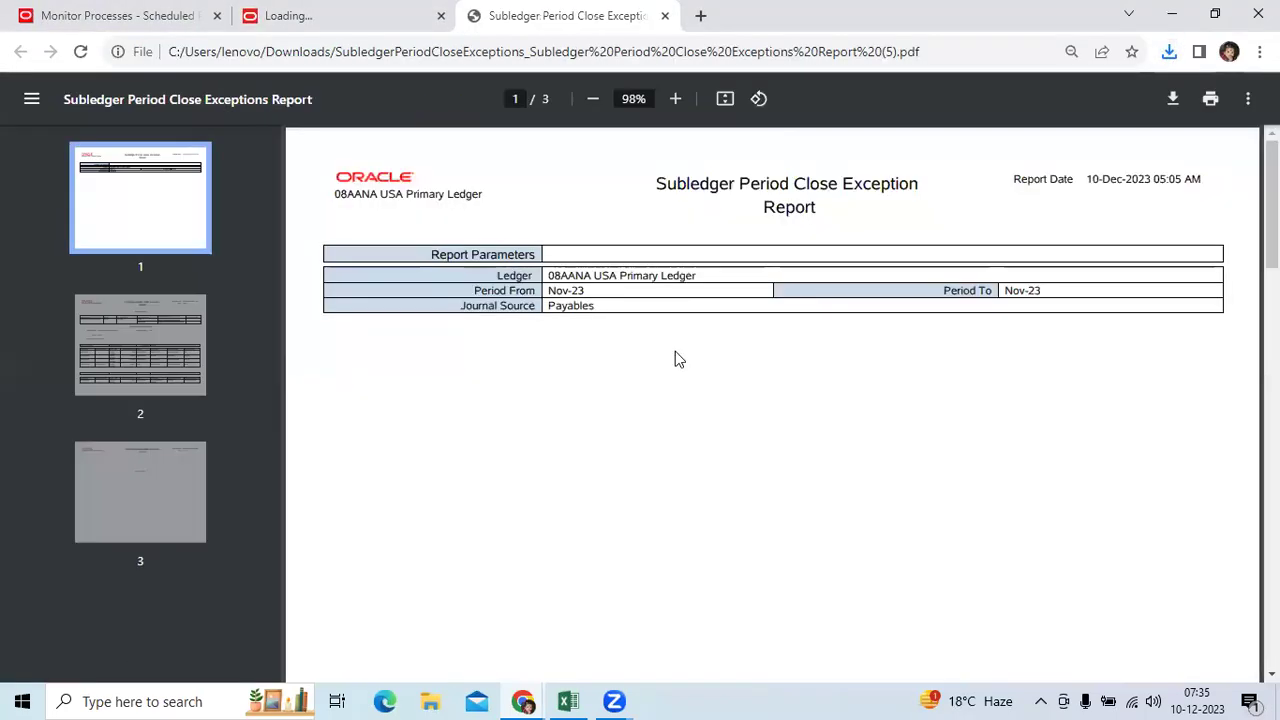
Examine page 2's exception summary, suggested actions, and invoice and payment exceptions, and close the report's browser tabs
{"action": "left_click", "coordinate": [175, 345]}
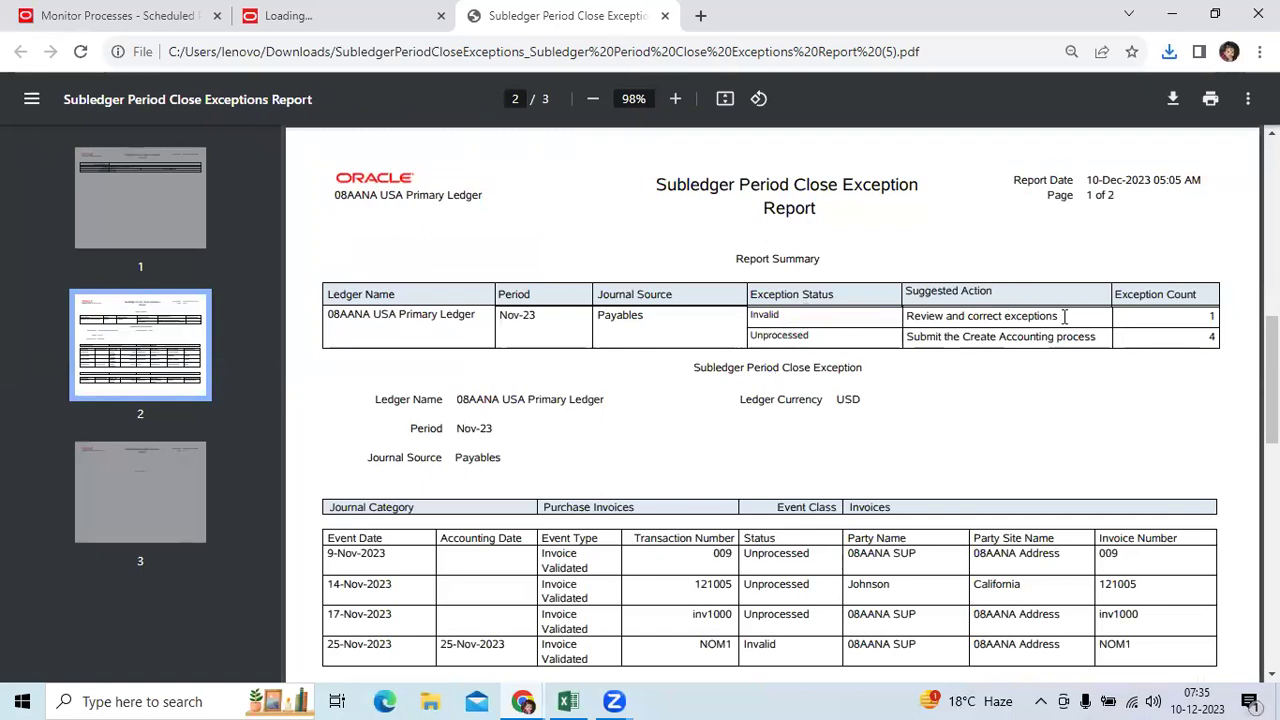
{"action": "left_click_drag", "start_coordinate": [1065, 316], "coordinate": [903, 317]}
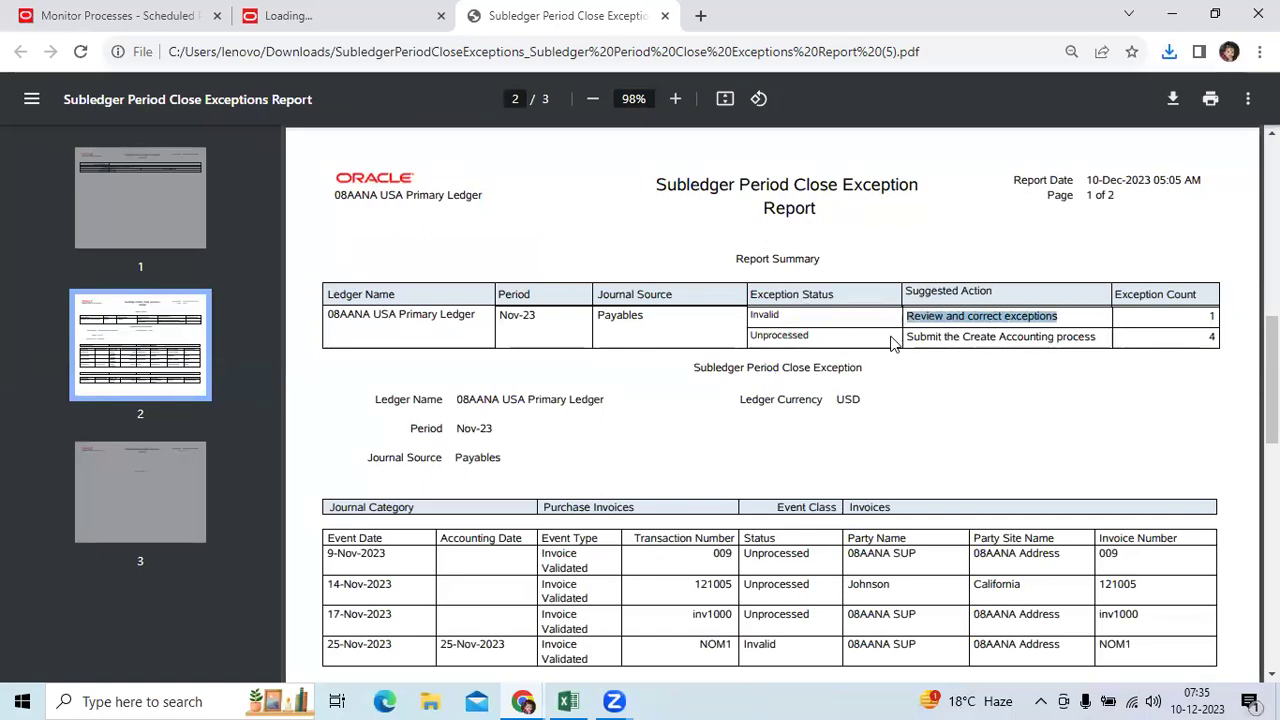
{"action": "left_click_drag", "start_coordinate": [1098, 338], "coordinate": [904, 337]}
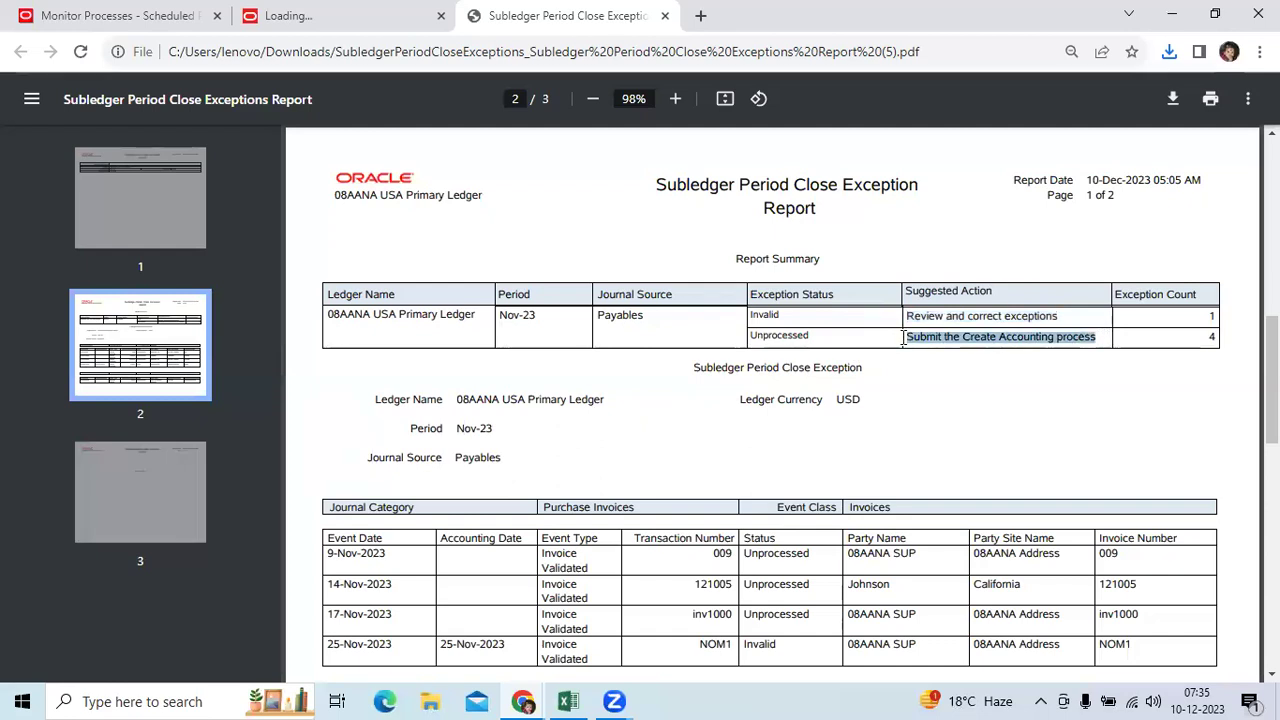
{"action": "scroll", "coordinate": [945, 432], "scroll_direction": "down", "scroll_amount": 2}
{"action": "scroll", "coordinate": [470, 285], "scroll_direction": "down", "scroll_amount": 1}
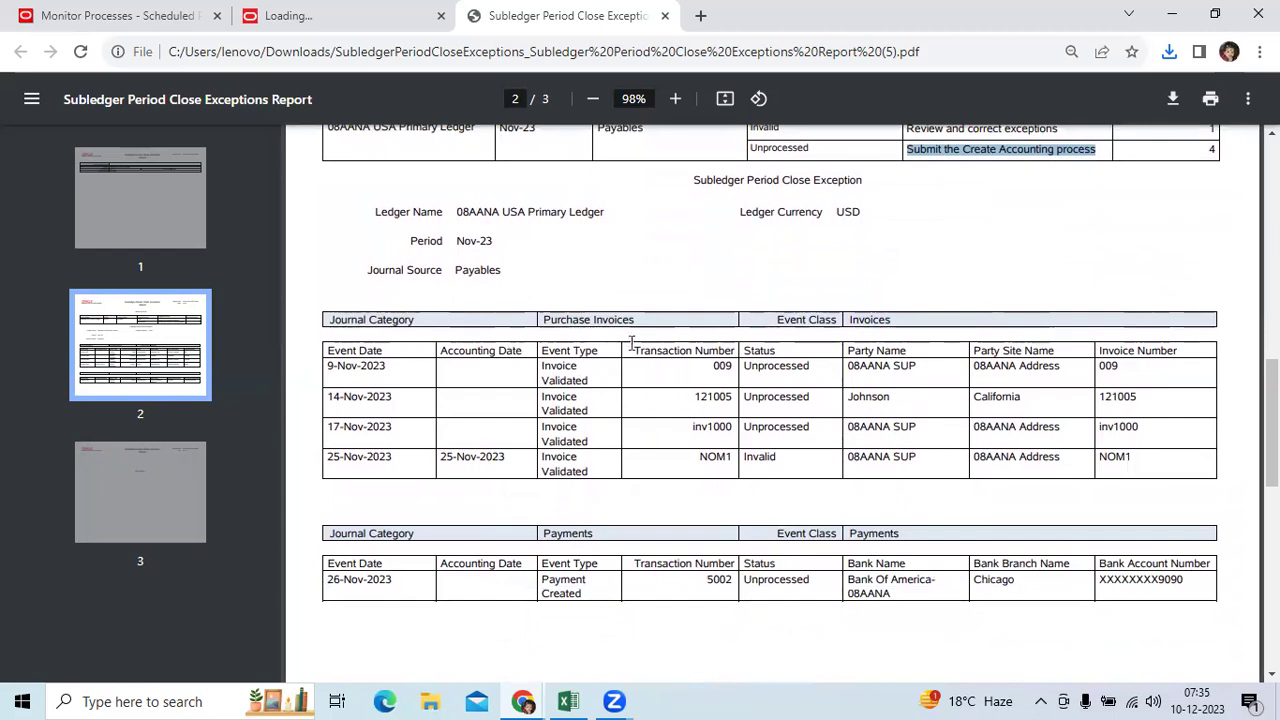
{"action": "scroll", "coordinate": [643, 340], "scroll_direction": "down", "scroll_amount": 1}
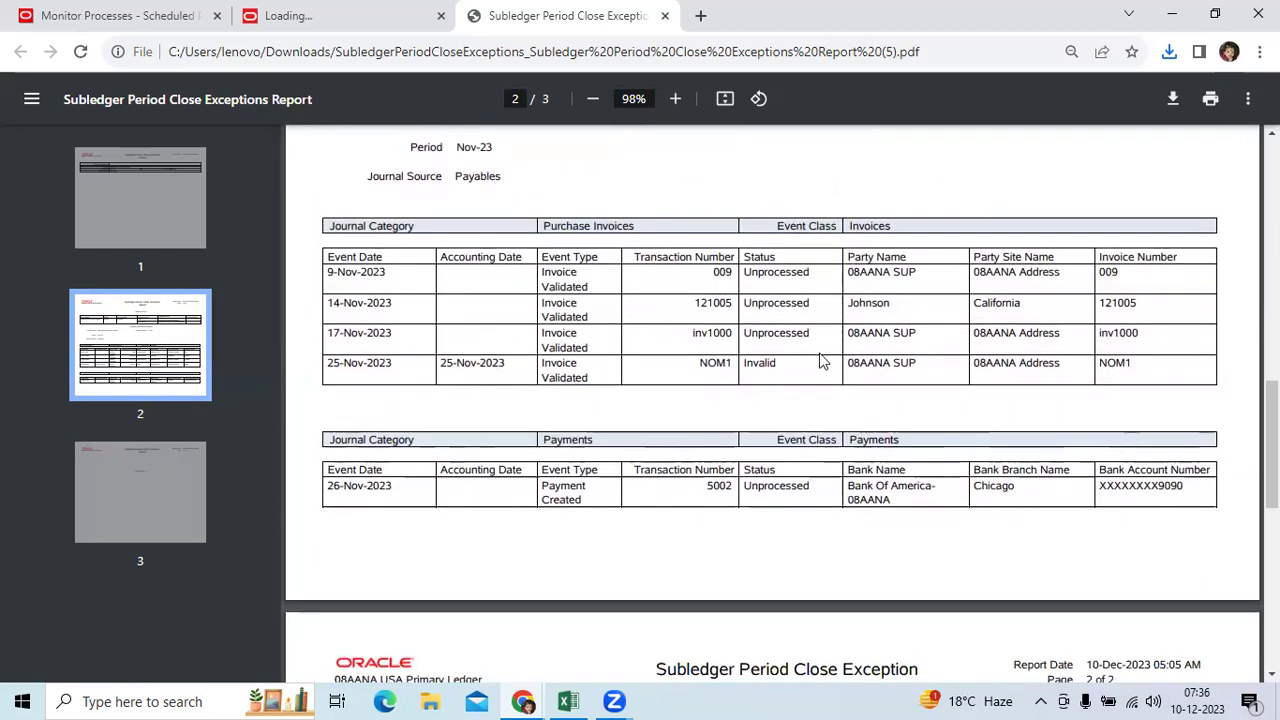
{"action": "scroll", "coordinate": [788, 340], "scroll_direction": "down", "scroll_amount": 2}
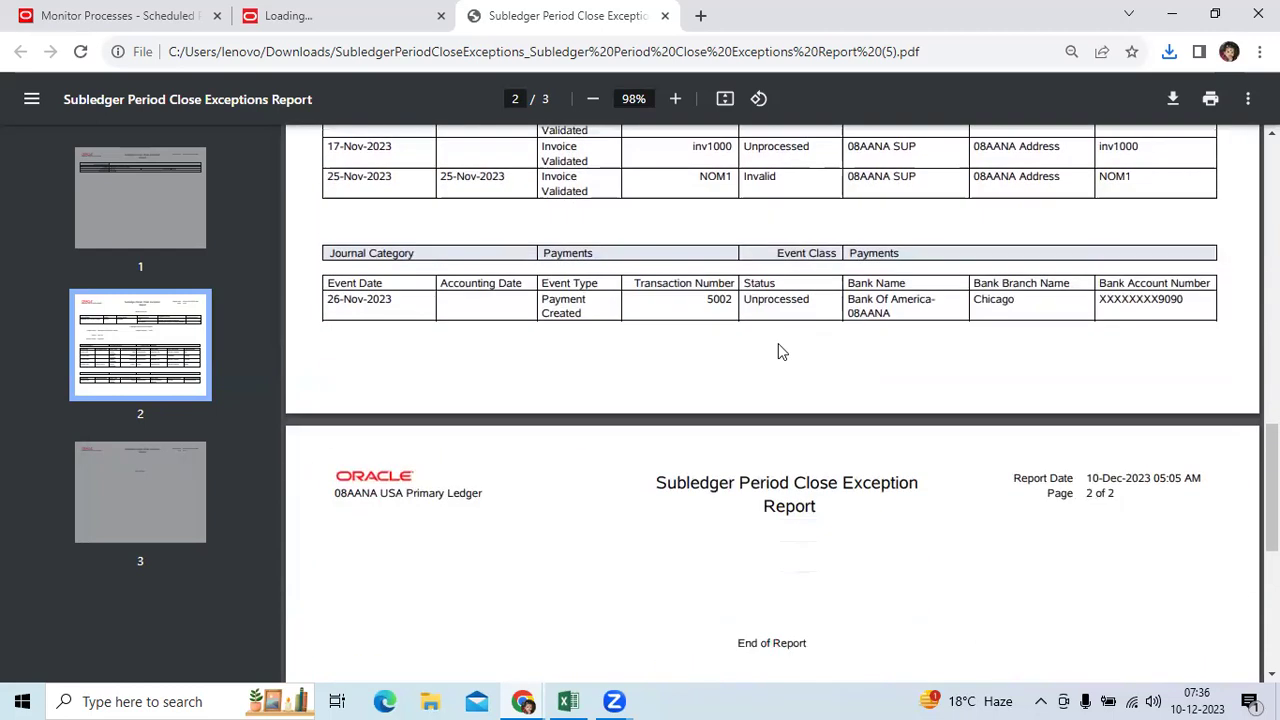
{"action": "scroll", "coordinate": [680, 430], "scroll_direction": "down", "scroll_amount": 5}
{"action": "scroll", "coordinate": [690, 380], "scroll_direction": "up", "scroll_amount": 10}
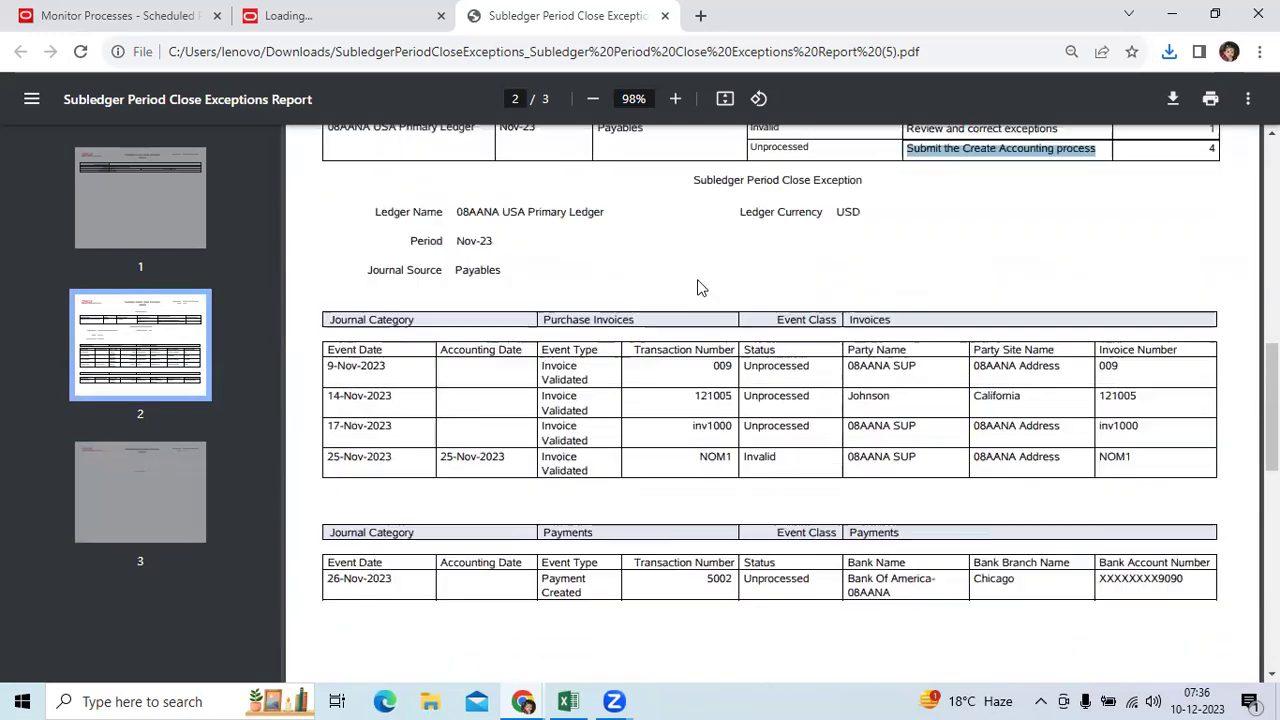
{"action": "left_click", "coordinate": [665, 15]}
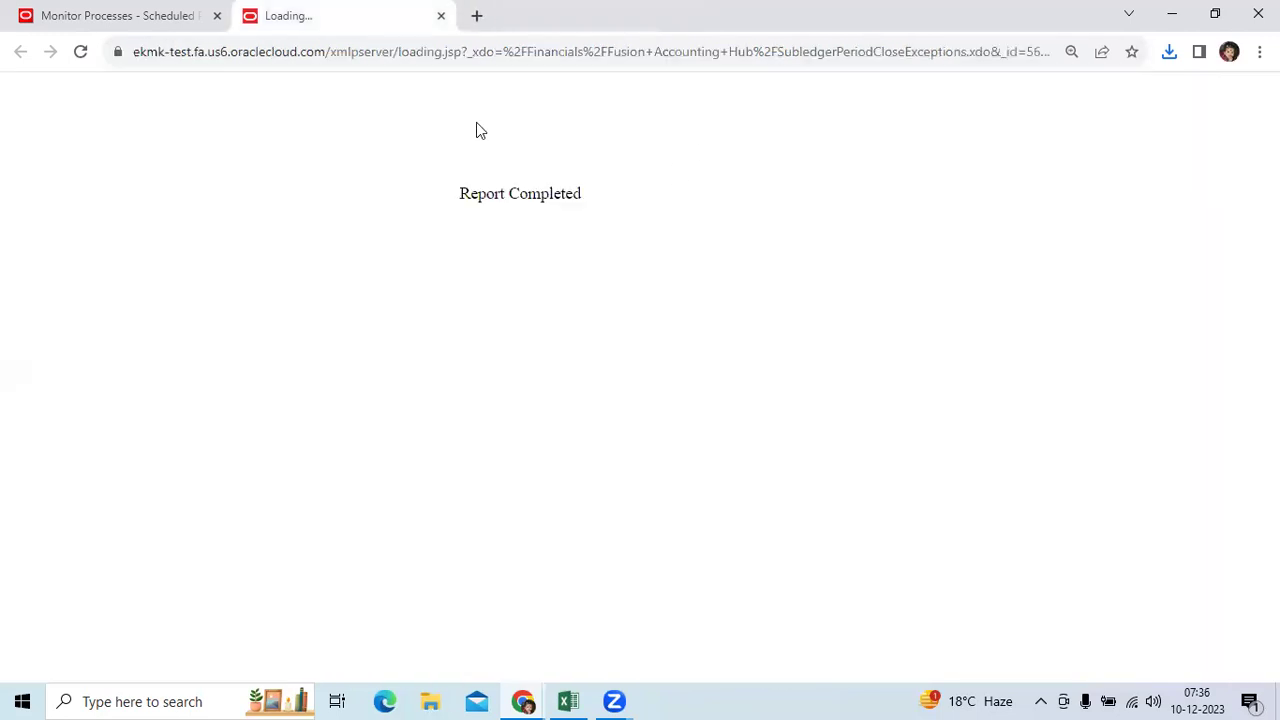
{"action": "left_click", "coordinate": [441, 16]}
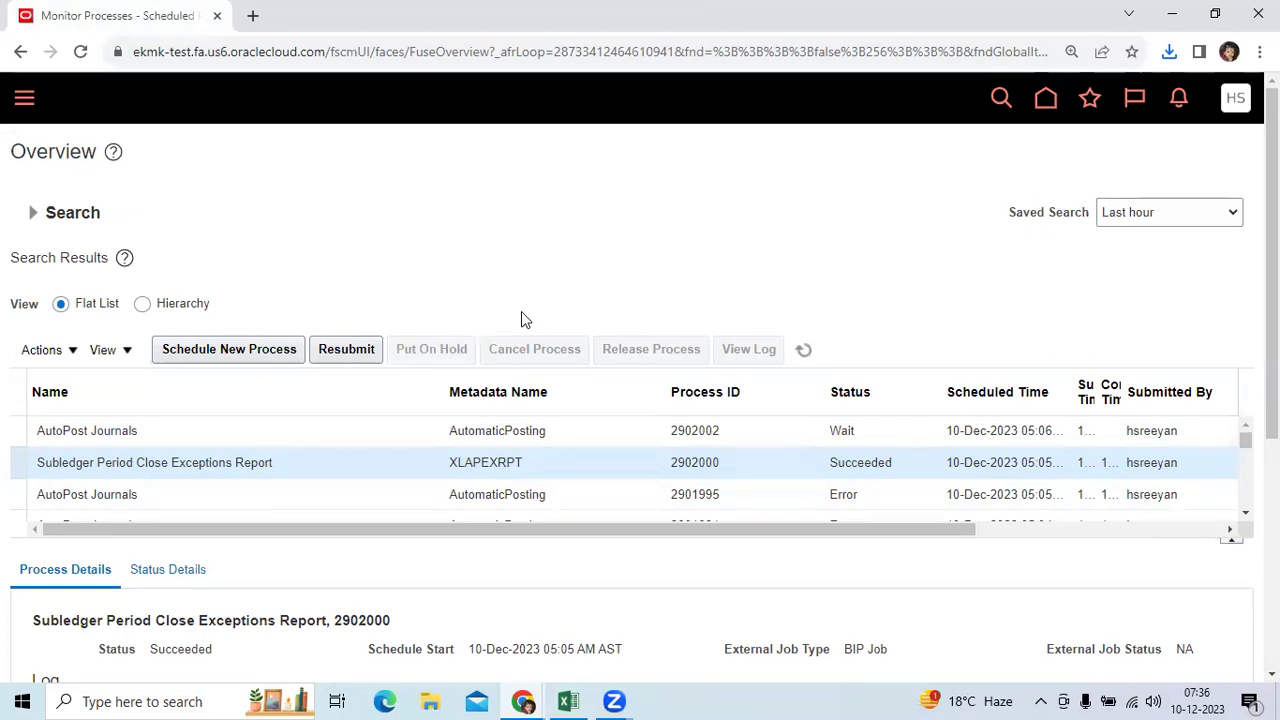
Switch to the Excel workbook and review Sheet20's period-closure questions and the entries for both exception reports
{"action": "left_click", "coordinate": [568, 701]}
{"action": "scroll", "coordinate": [713, 471], "scroll_direction": "up", "scroll_amount": 6}
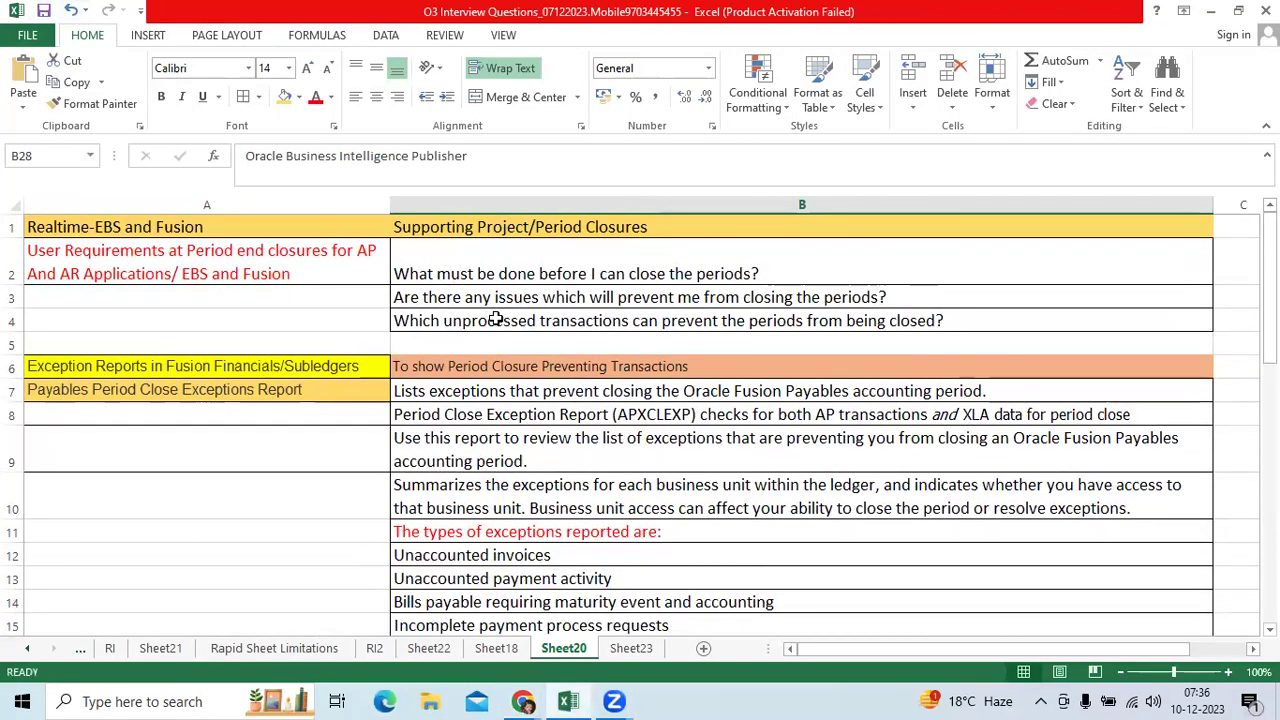
{"action": "left_click_drag", "start_coordinate": [495, 319], "coordinate": [489, 300]}
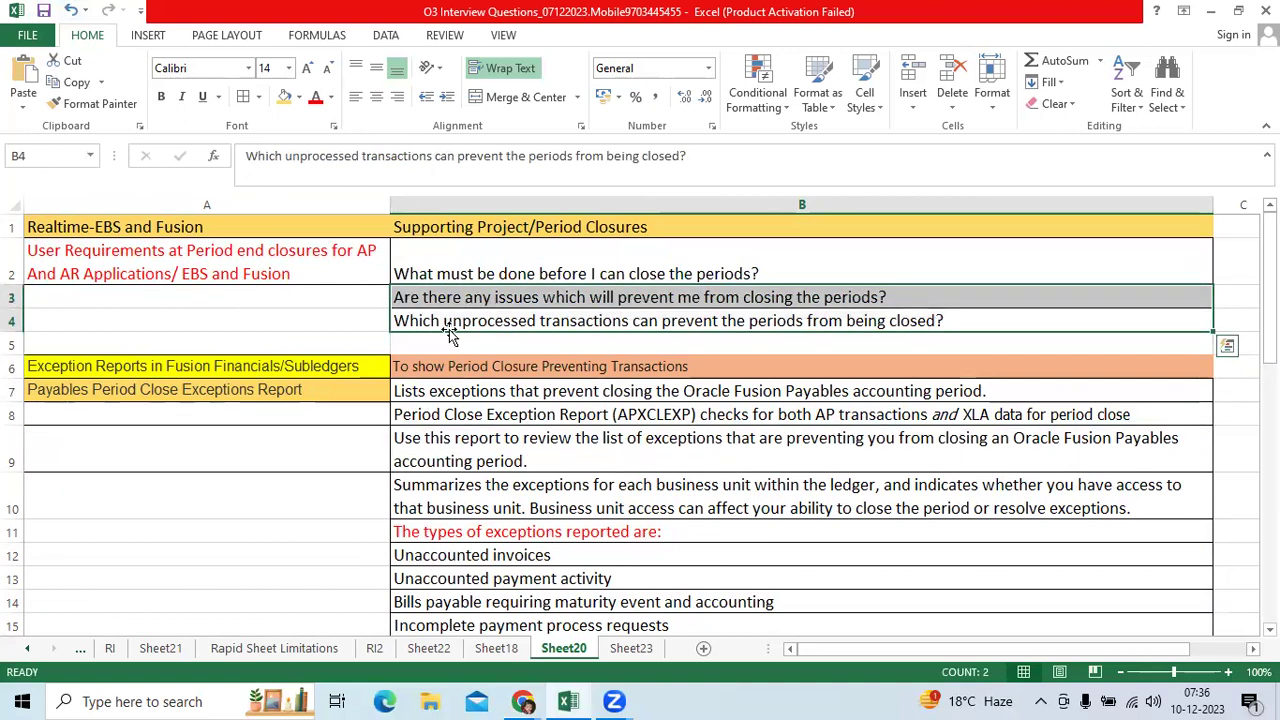
{"action": "left_click", "coordinate": [250, 392]}
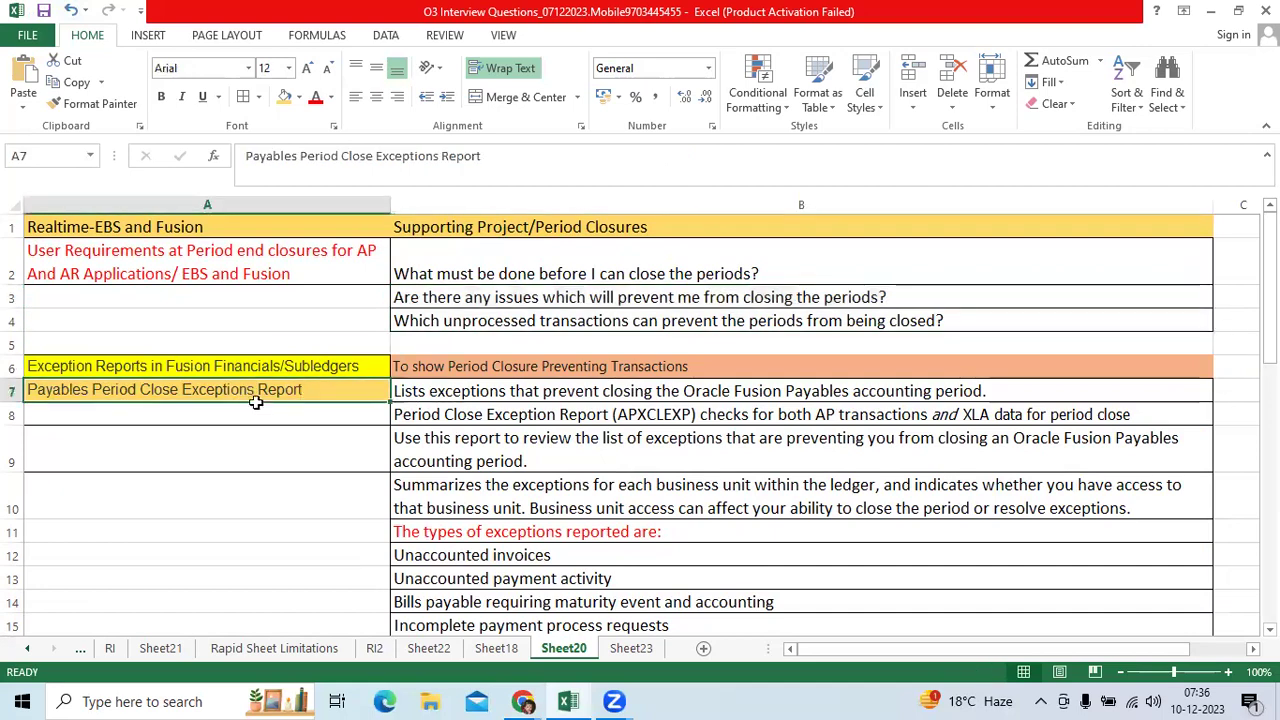
{"action": "scroll", "coordinate": [257, 460], "scroll_direction": "down", "scroll_amount": 1}
{"action": "scroll", "coordinate": [257, 470], "scroll_direction": "down", "scroll_amount": 4}
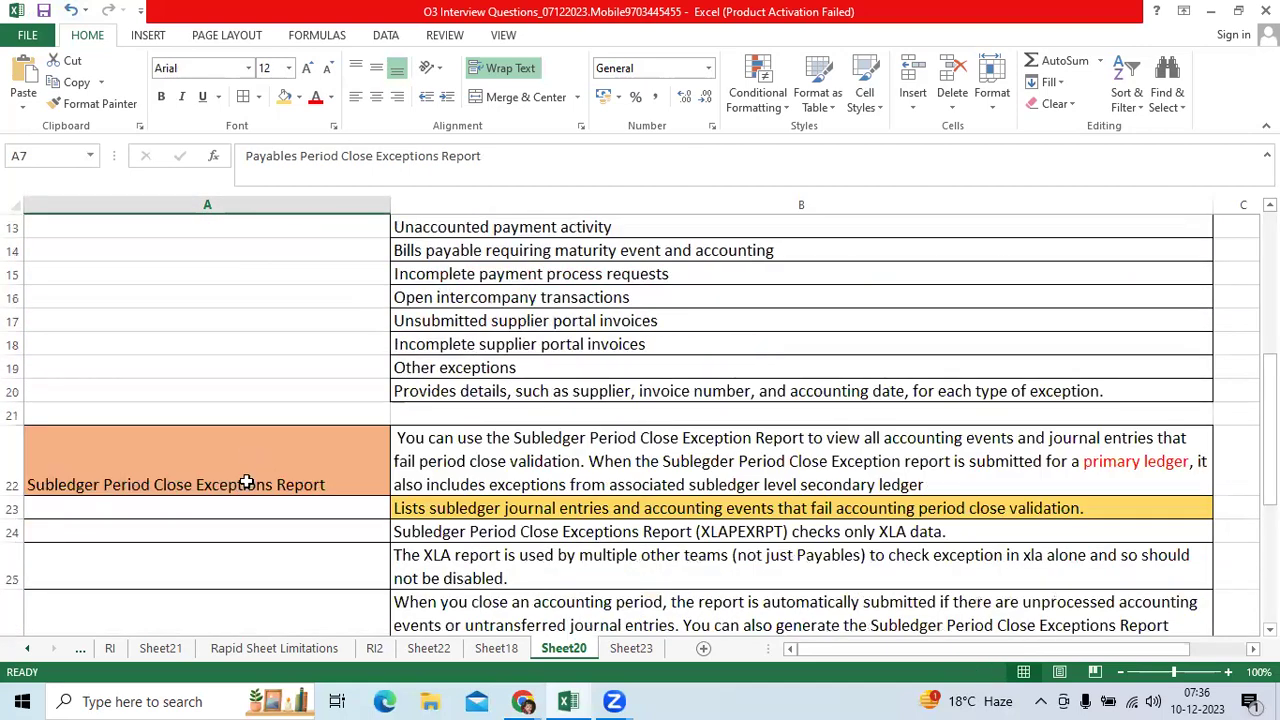
{"action": "left_click", "coordinate": [248, 484]}
{"action": "scroll", "coordinate": [300, 485], "scroll_direction": "down", "scroll_amount": 3}
{"action": "scroll", "coordinate": [312, 485], "scroll_direction": "up", "scroll_amount": 7}
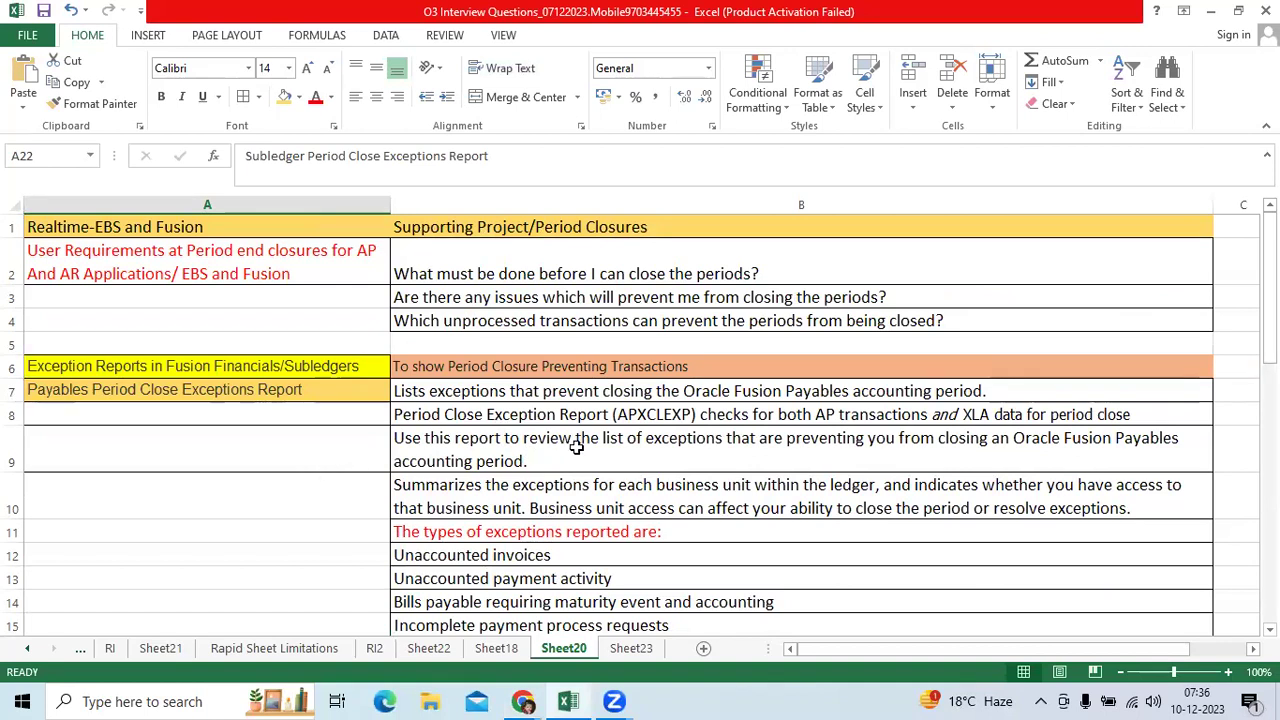
Compare the Sheet20 notes on the Payables Period Close Exceptions Report with those on the Subledger Period Close Exceptions Report
{"action": "scroll", "coordinate": [572, 449], "scroll_direction": "down", "scroll_amount": 4}
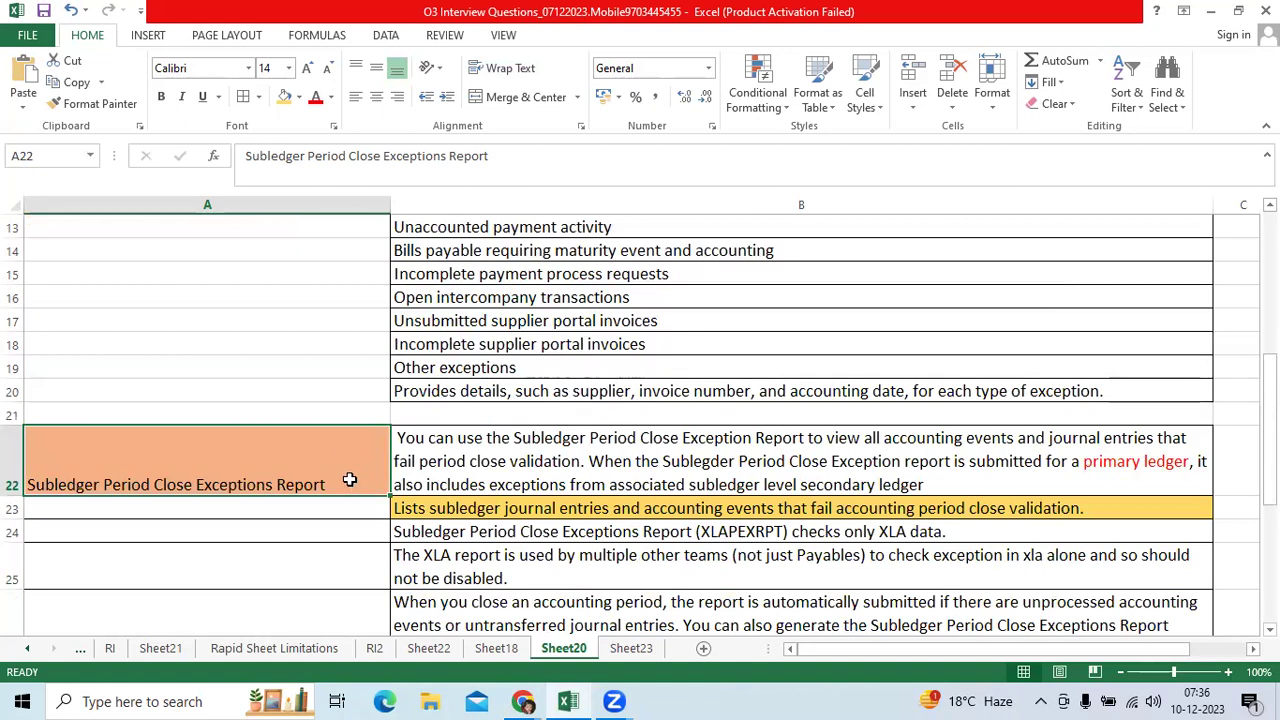
{"action": "scroll", "coordinate": [374, 484], "scroll_direction": "up", "scroll_amount": 3}
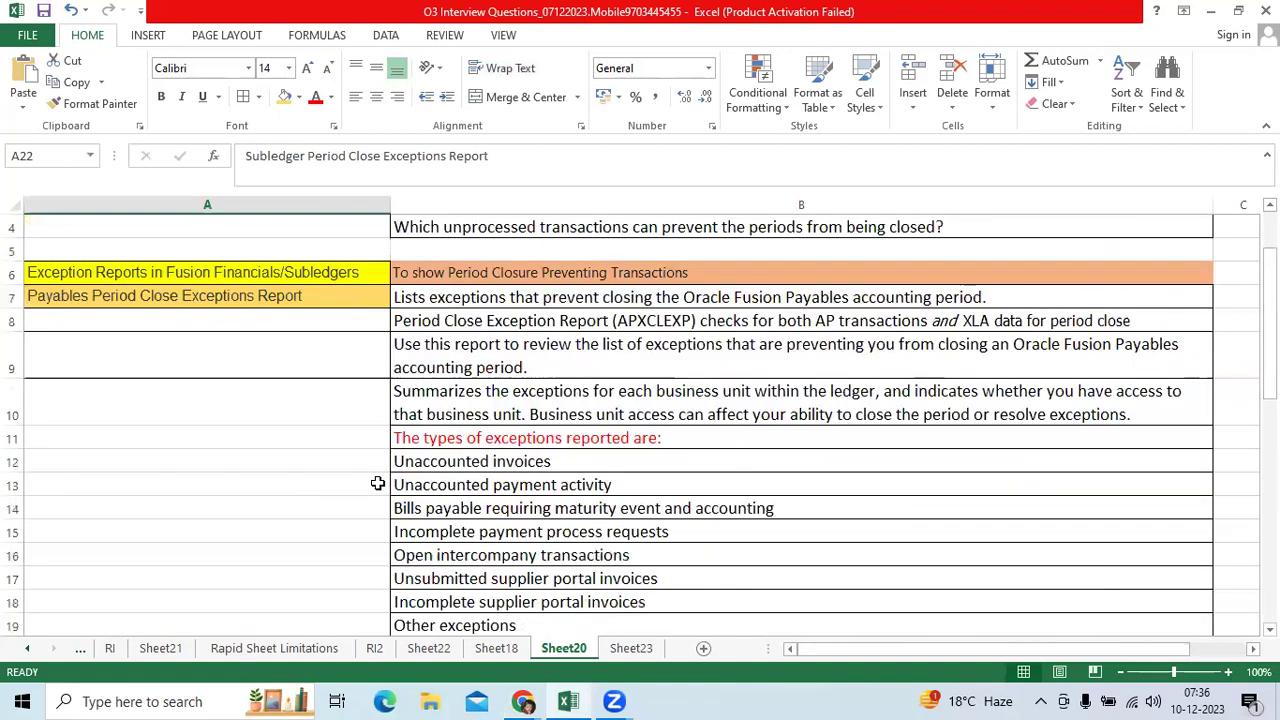
{"action": "scroll", "coordinate": [550, 466], "scroll_direction": "up", "scroll_amount": 1}
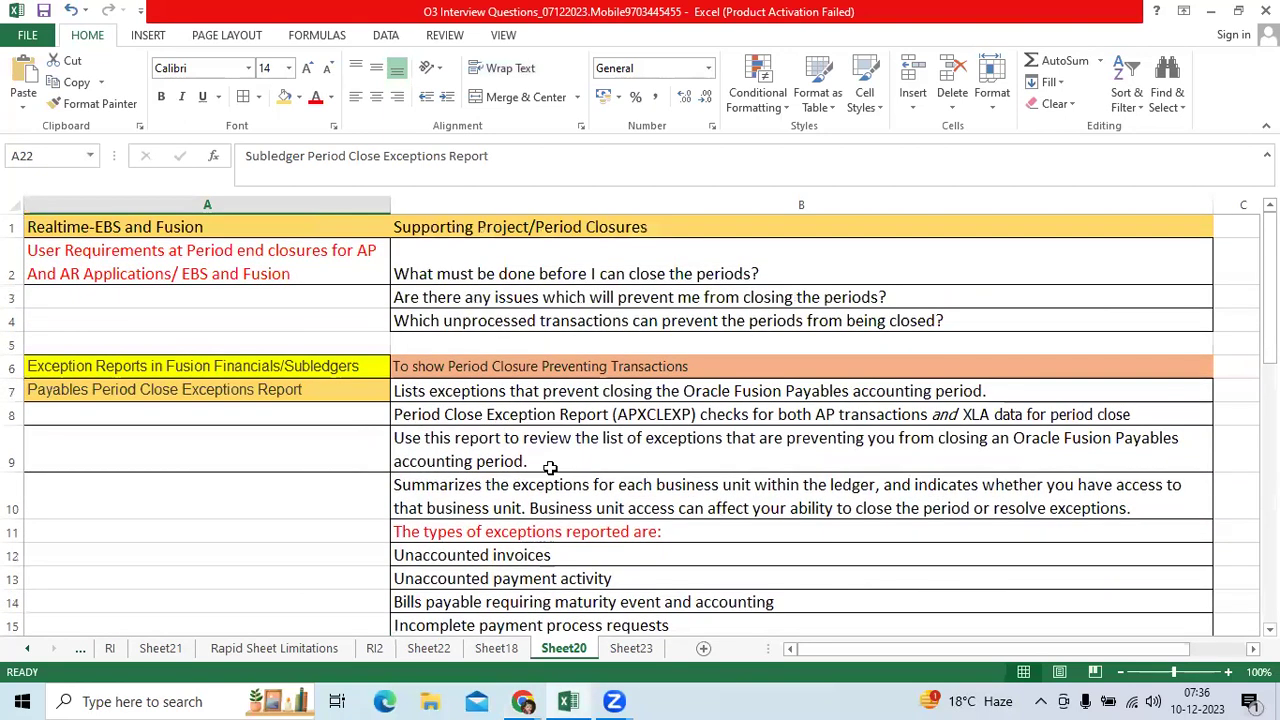
{"action": "scroll", "coordinate": [550, 465], "scroll_direction": "down", "scroll_amount": 3}
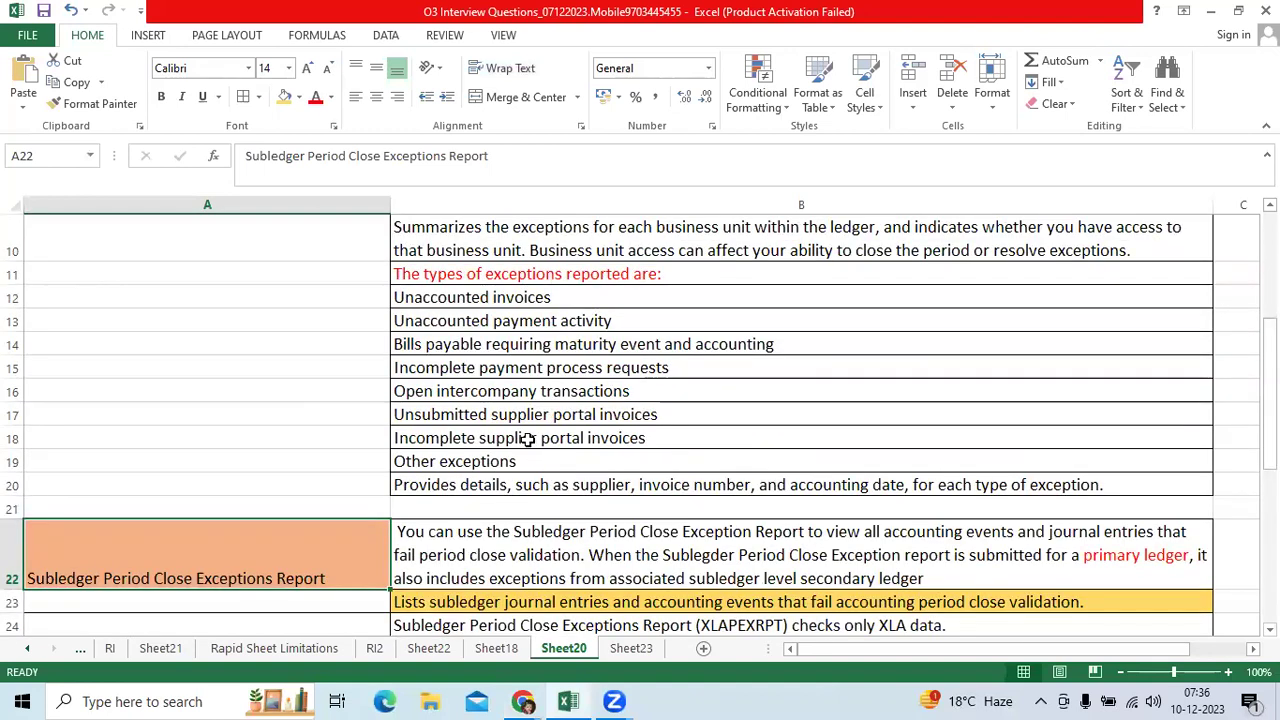
{"action": "scroll", "coordinate": [528, 438], "scroll_direction": "up", "scroll_amount": 2}
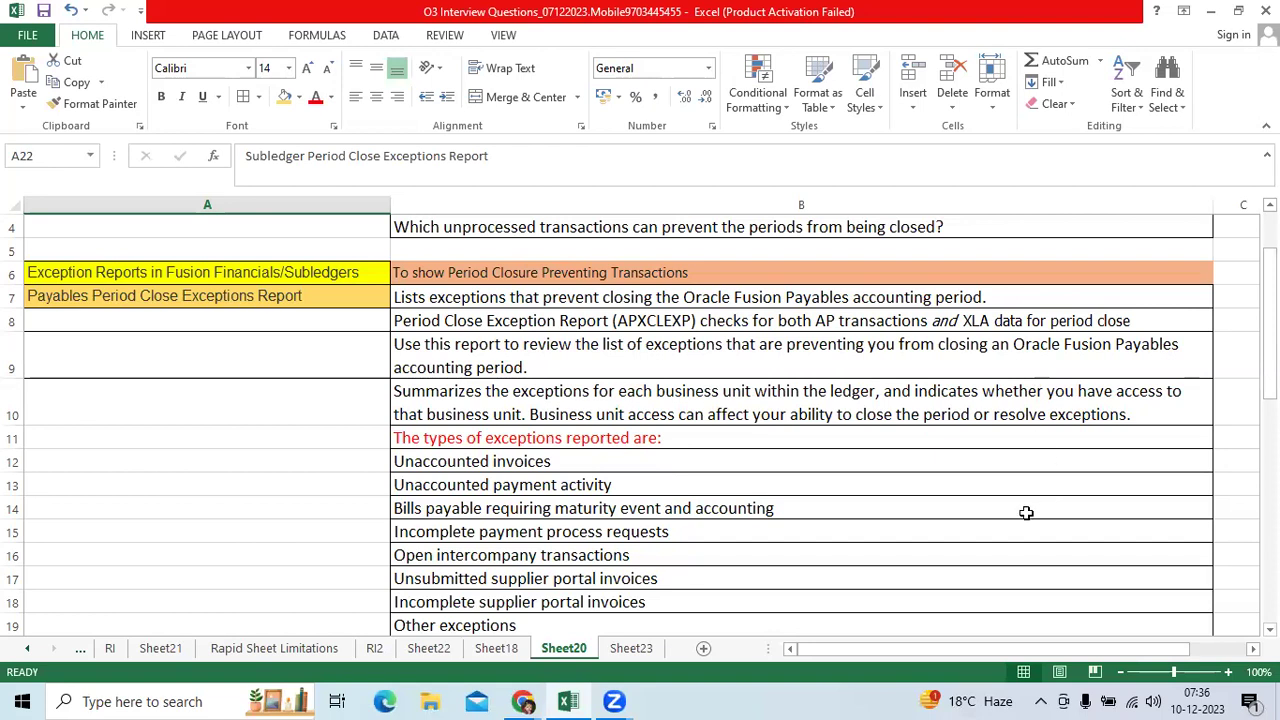
{"action": "scroll", "coordinate": [863, 506], "scroll_direction": "down", "scroll_amount": 3}
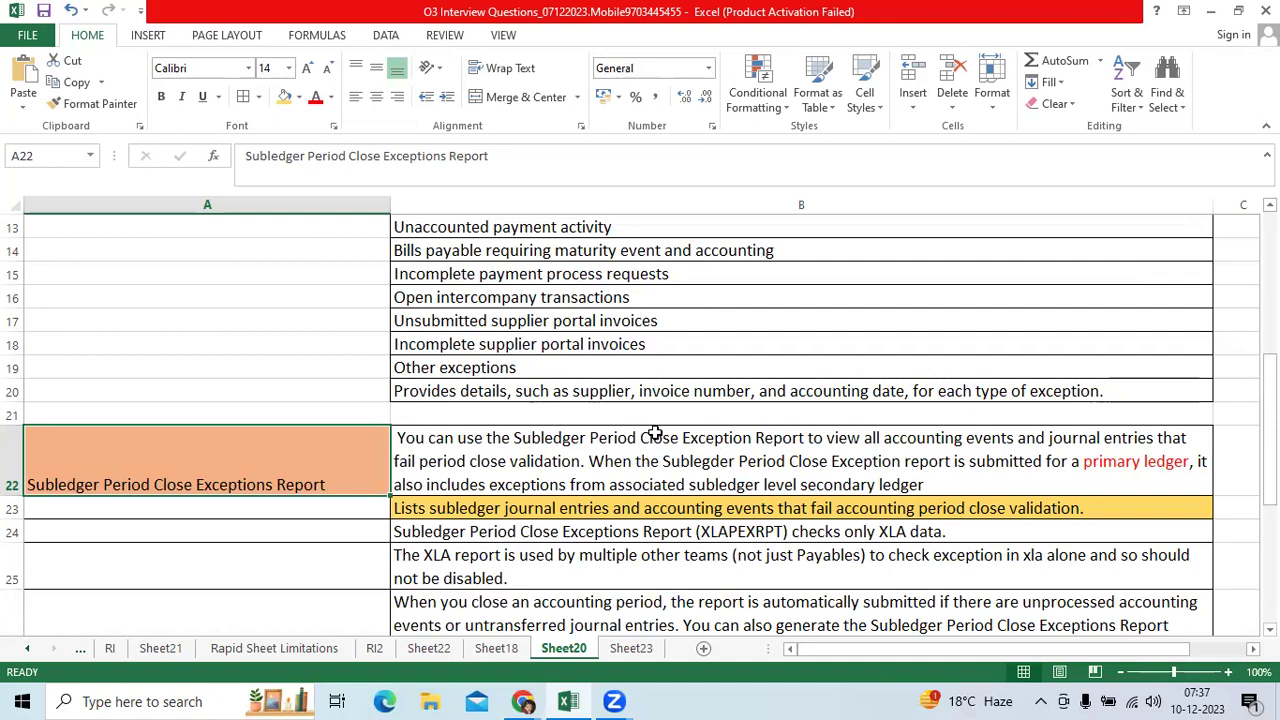
{"action": "scroll", "coordinate": [655, 429], "scroll_direction": "up", "scroll_amount": 4}
{"action": "scroll", "coordinate": [710, 438], "scroll_direction": "down", "scroll_amount": 5}
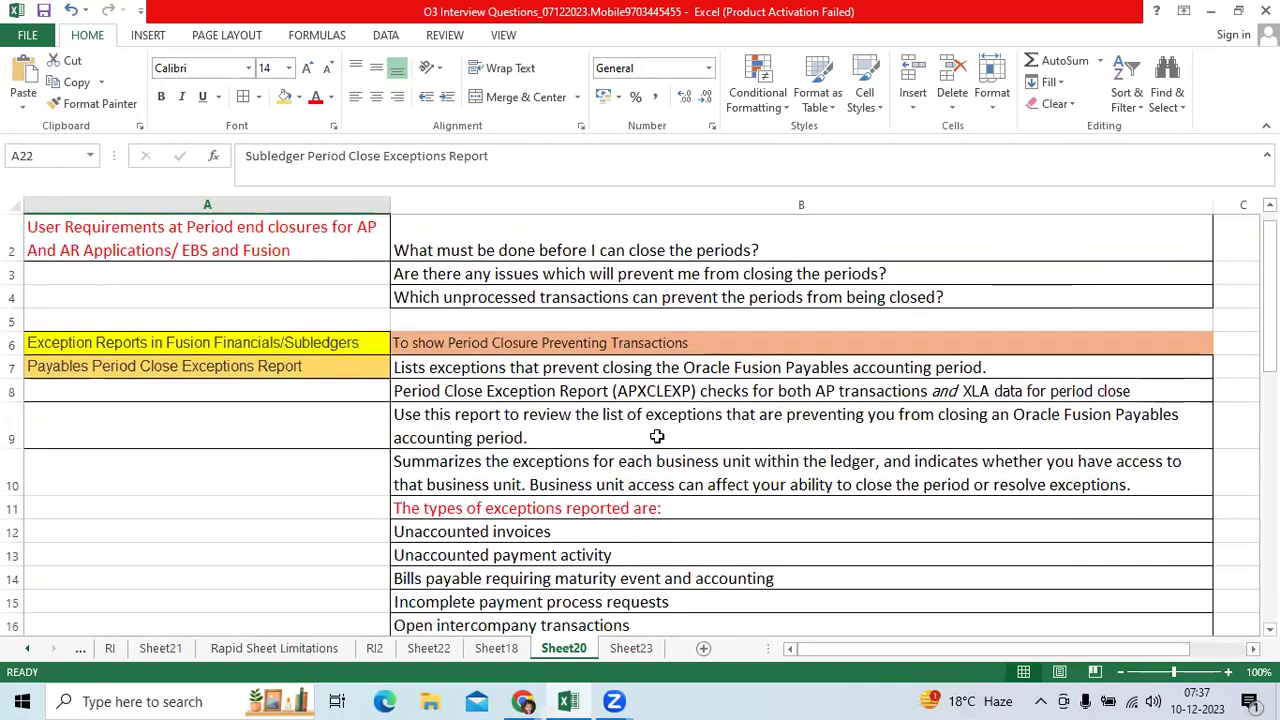
{"action": "scroll", "coordinate": [775, 453], "scroll_direction": "down", "scroll_amount": 2}
{"action": "scroll", "coordinate": [750, 462], "scroll_direction": "up", "scroll_amount": 4}
{"action": "scroll", "coordinate": [711, 478], "scroll_direction": "up", "scroll_amount": 2}
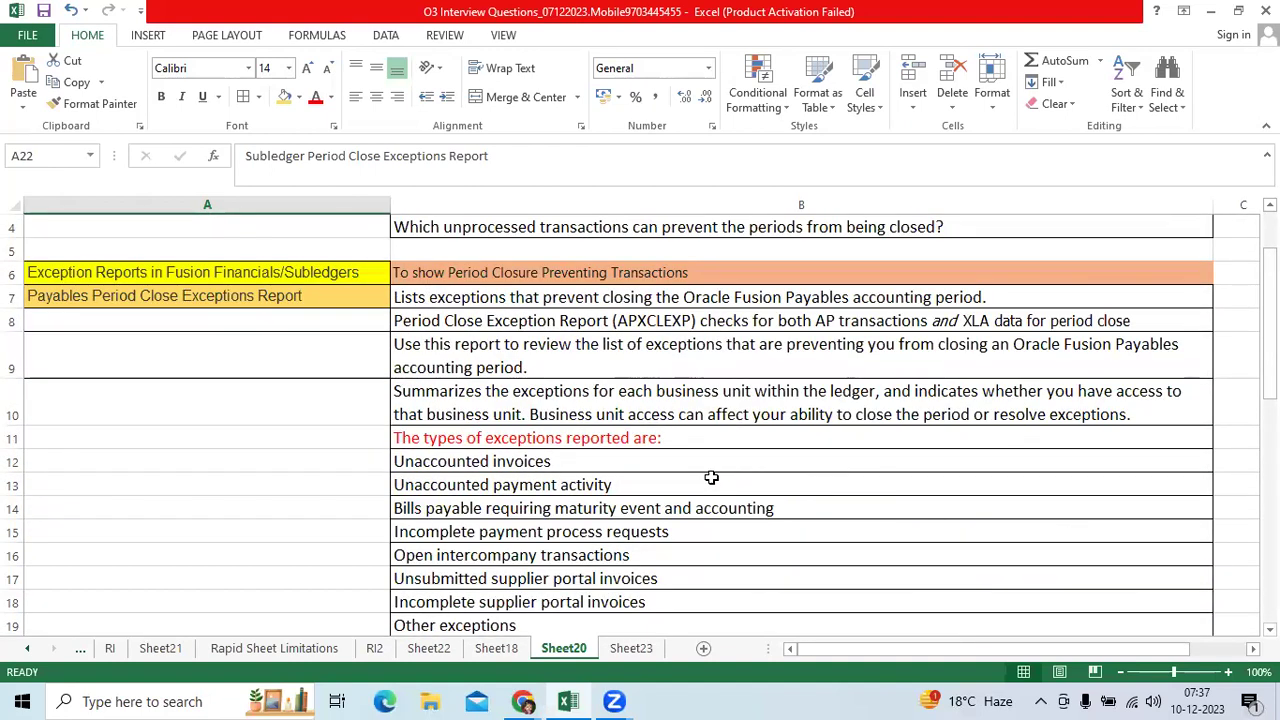
{"action": "scroll", "coordinate": [711, 478], "scroll_direction": "up", "scroll_amount": 1}
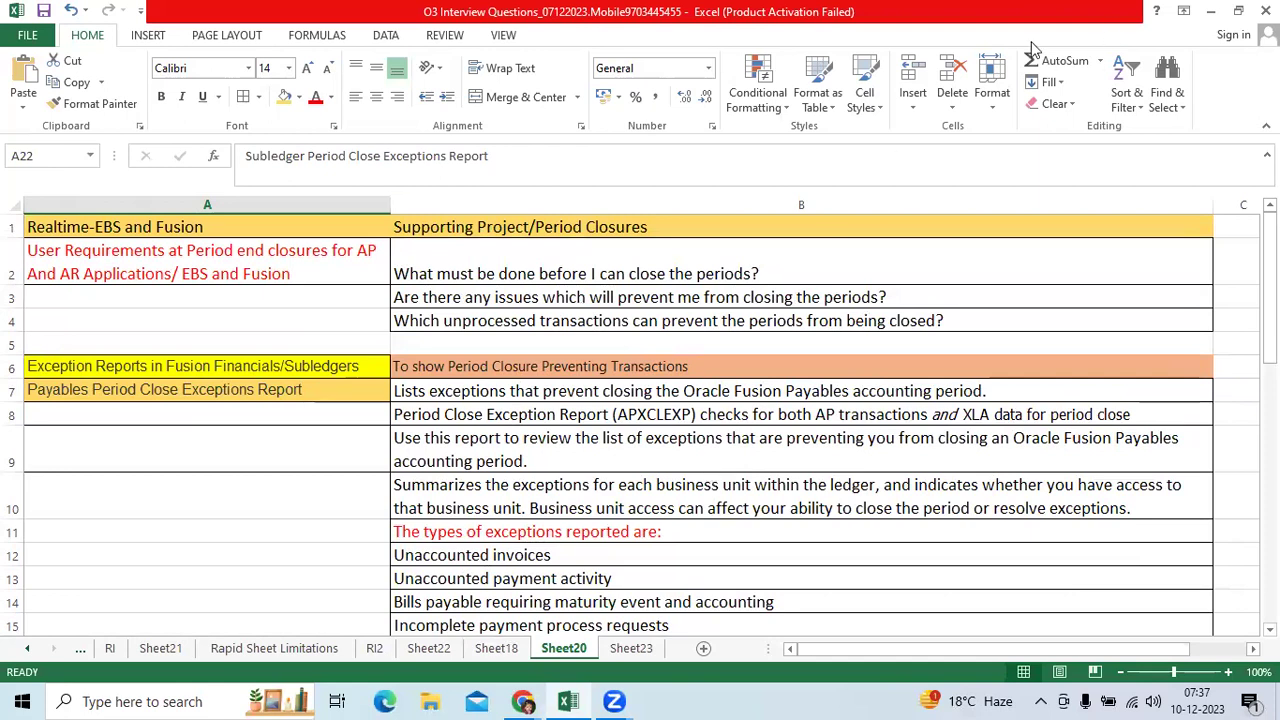